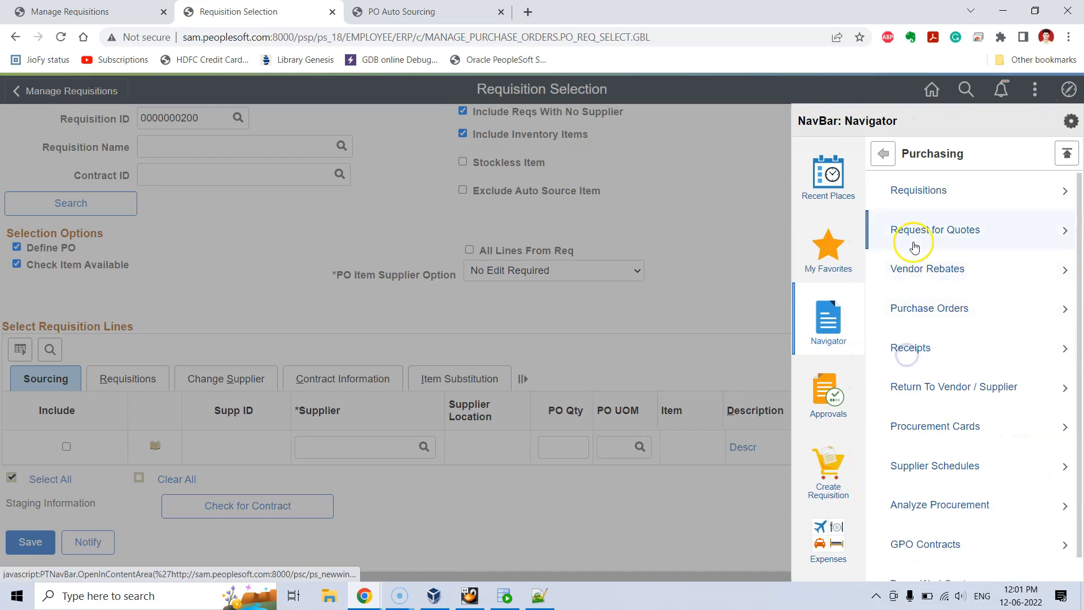
Step: Open the Requisition Selection page from Stage/Source Requests under Purchase Orders
click(922, 310)
click(924, 192)
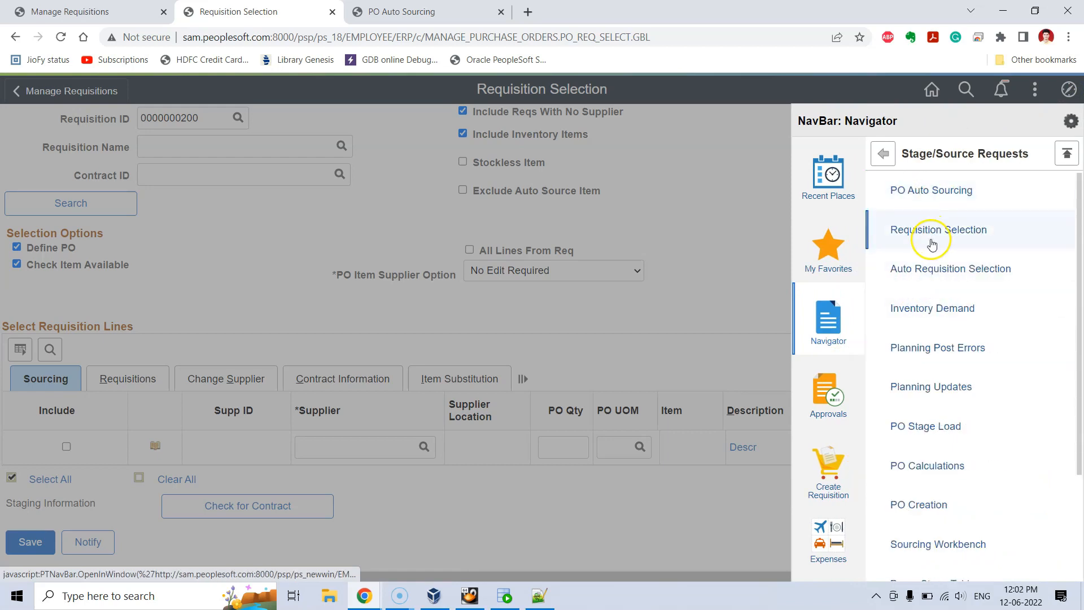
click(895, 241)
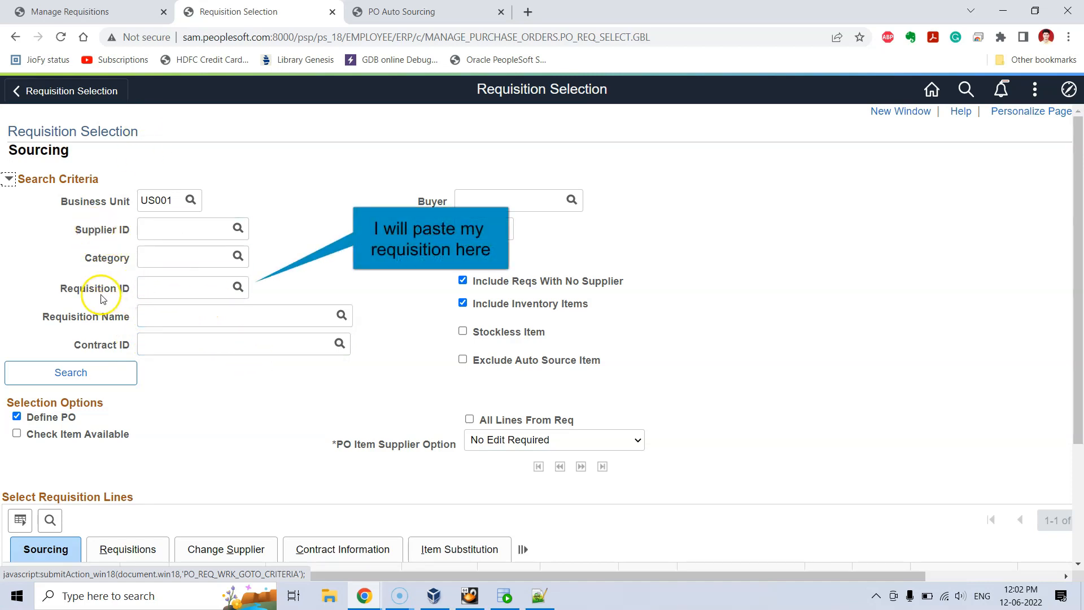
click(181, 286)
key(ctrl+v)
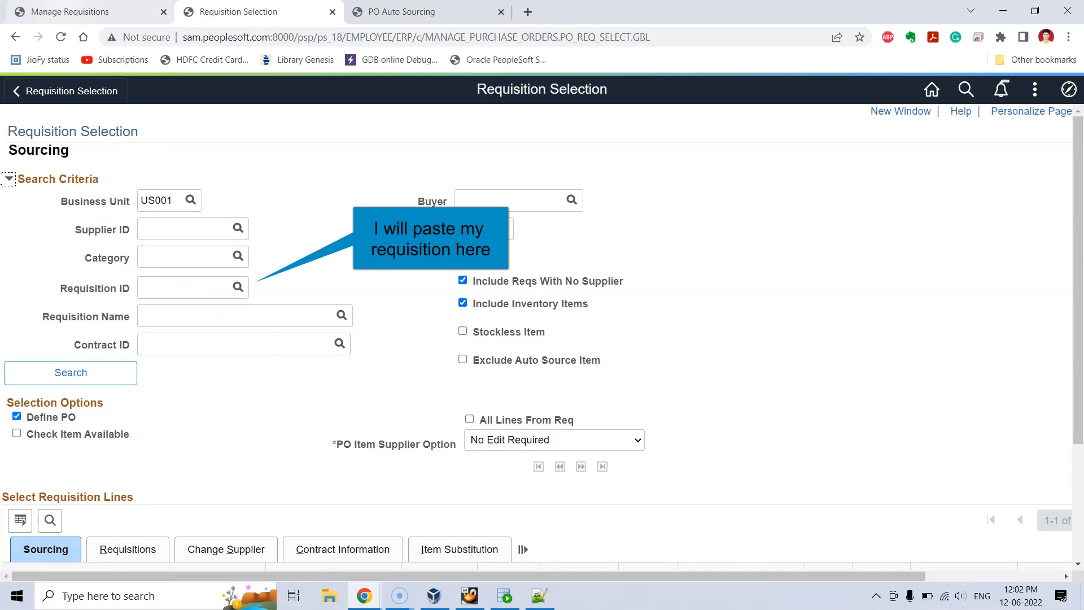
click(85, 379)
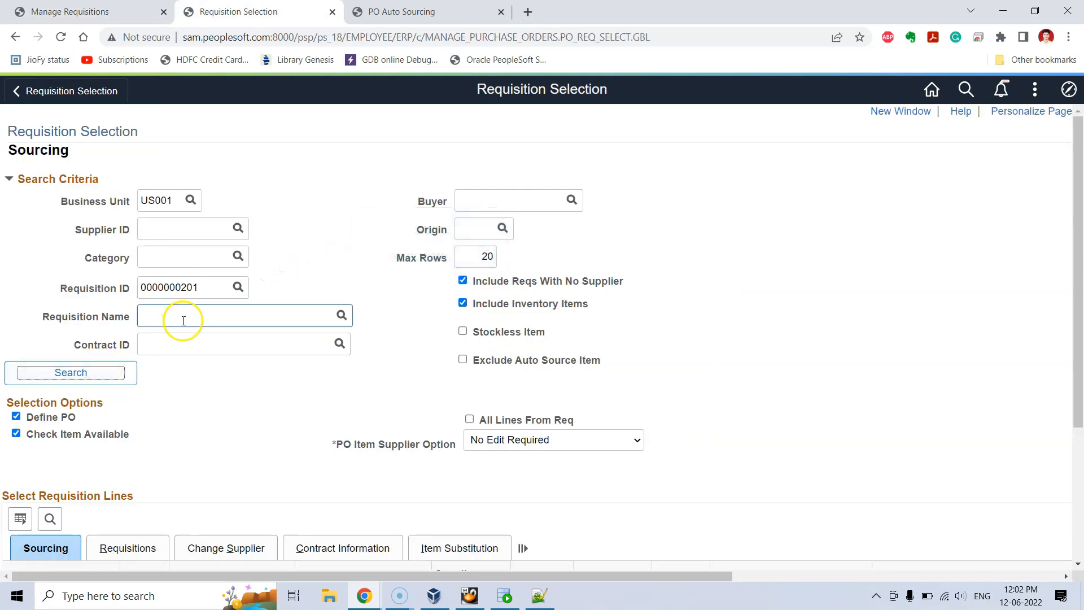
scroll(161, 390, down, 3)
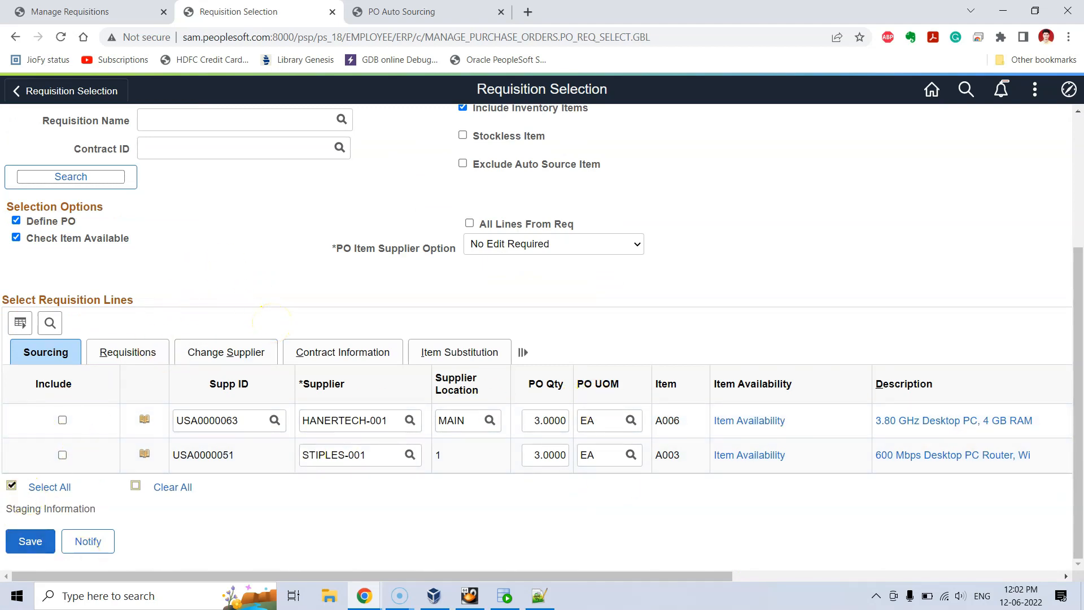
Step: Include both requisition lines, HANERTECH-001 and STIPLES-001, for sourcing and save the selection
click(46, 539)
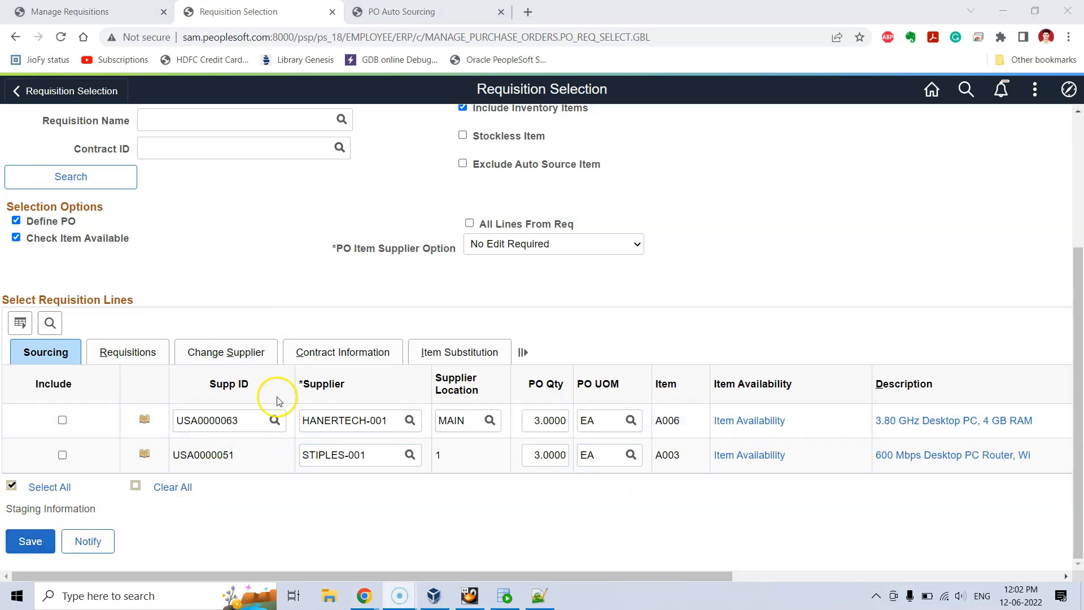
click(62, 421)
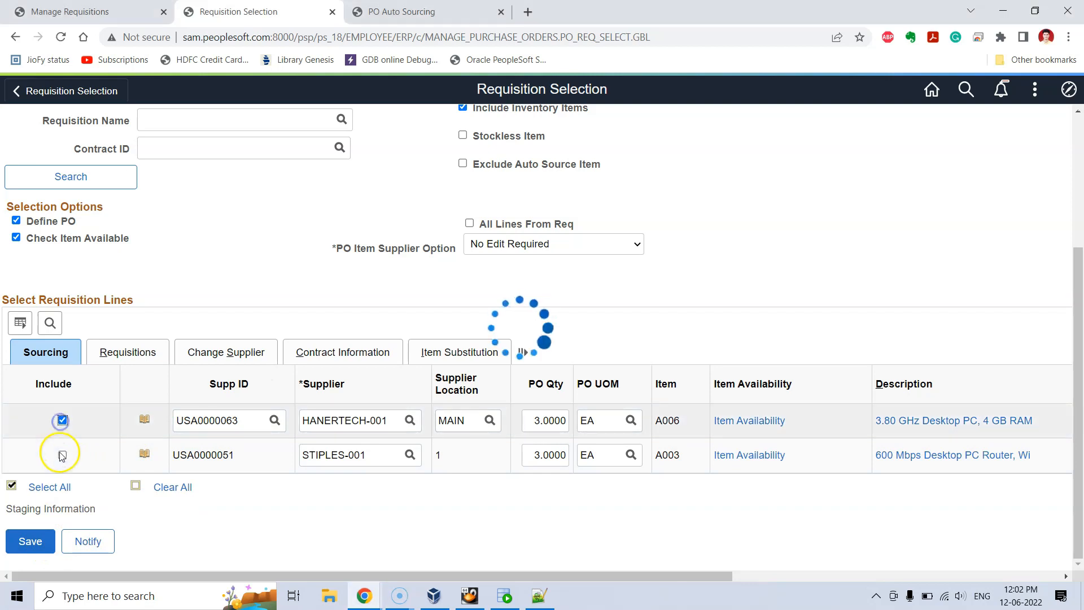
click(62, 454)
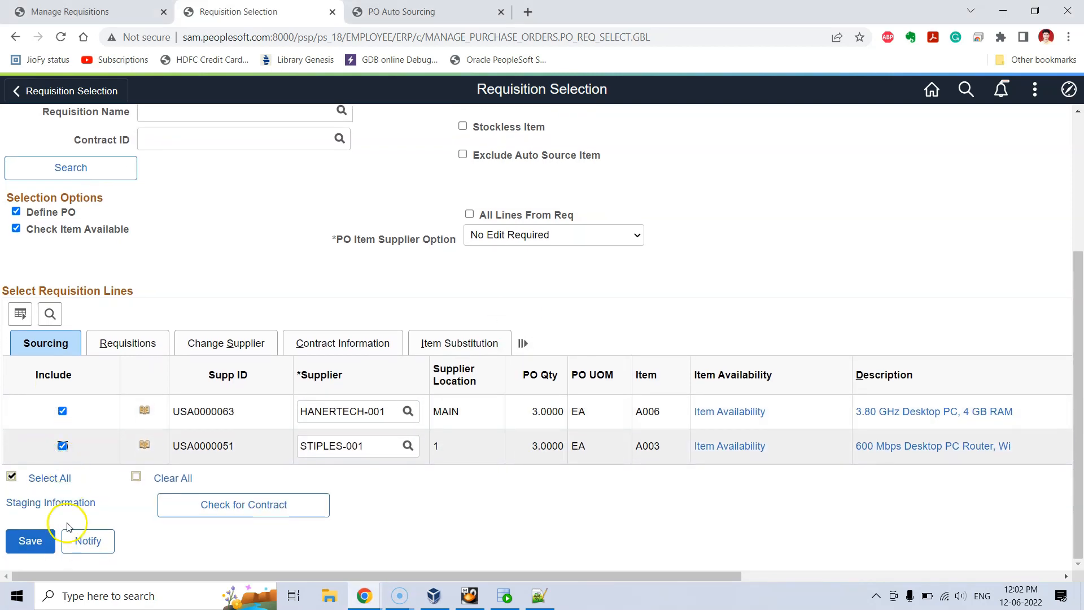
click(41, 543)
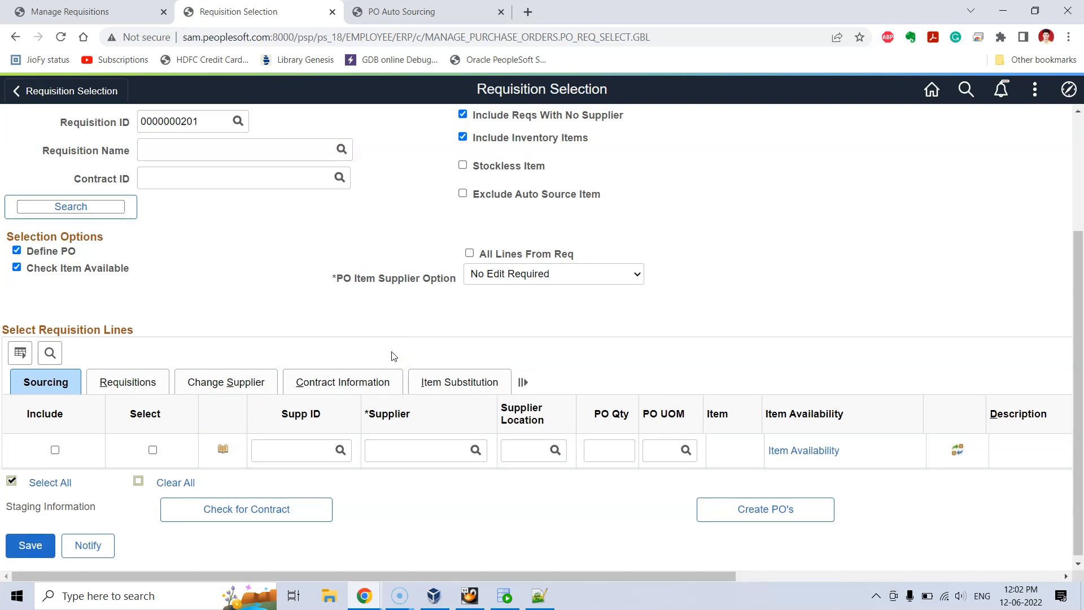
scroll(394, 356, up, 3)
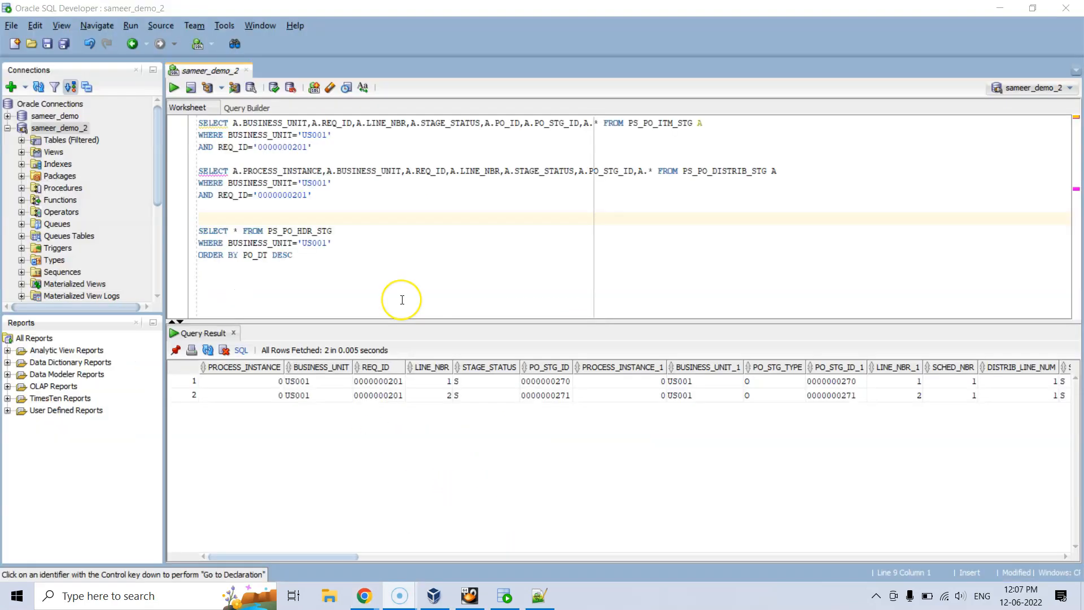
Step: In SQL Developer, review the queries on staging tables PS_PO_ITM_STG, PS_PO_DISTRIB_STG and PS_PO_HDR_STG and the requisition ID they filter on
click(370, 208)
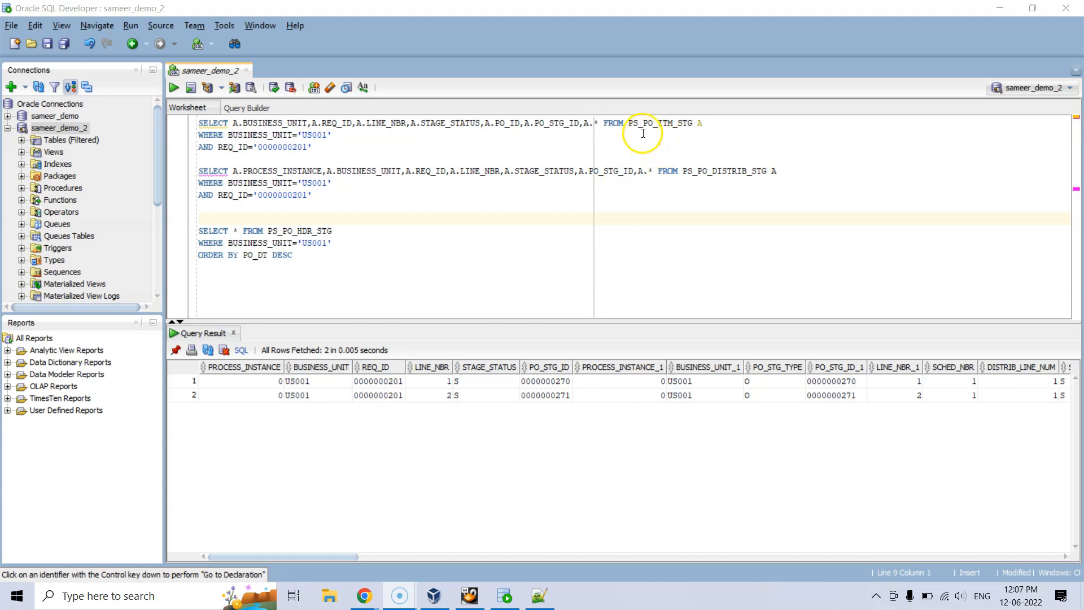
drag(629, 123, 693, 123)
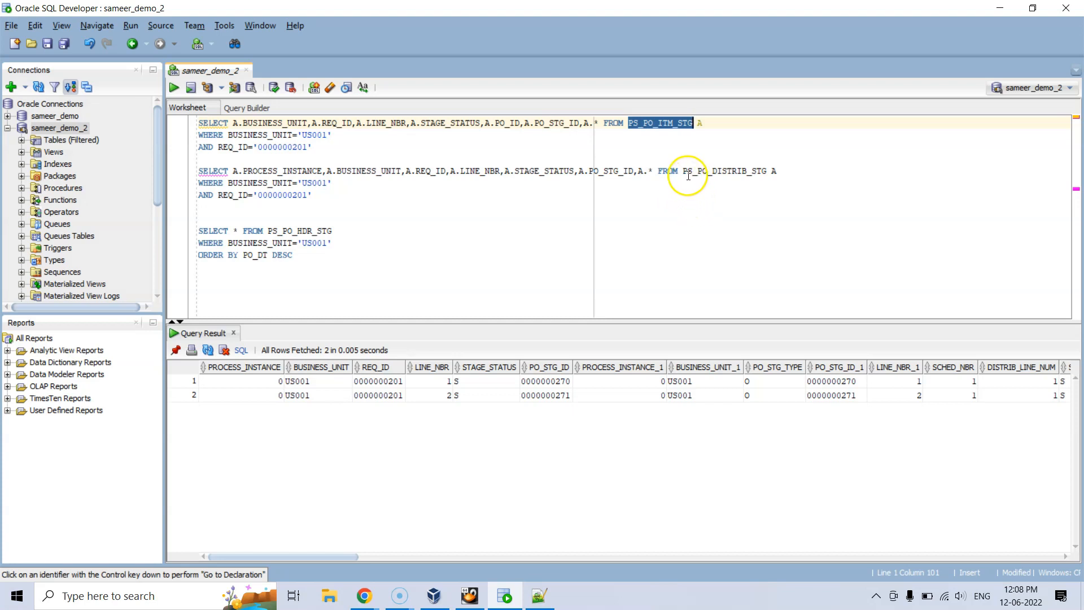
drag(682, 171, 768, 172)
click(722, 206)
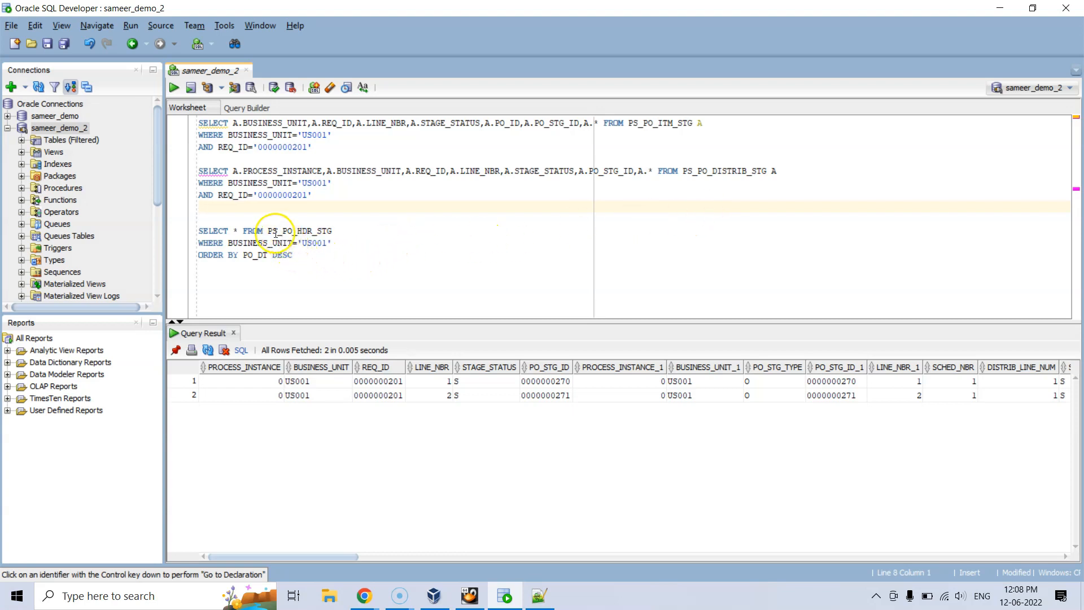
drag(268, 231, 335, 231)
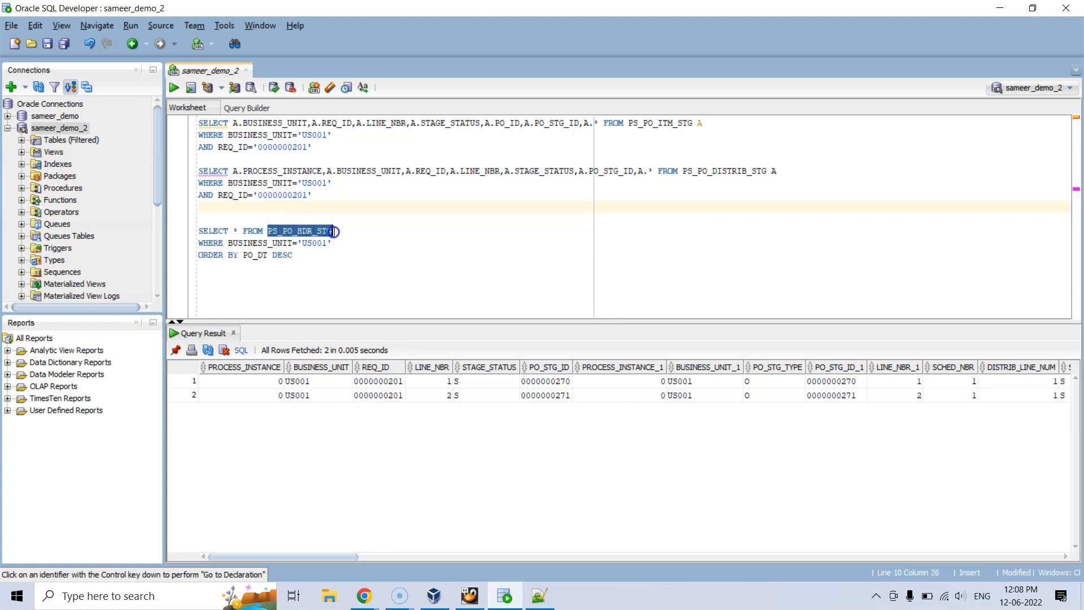
click(353, 257)
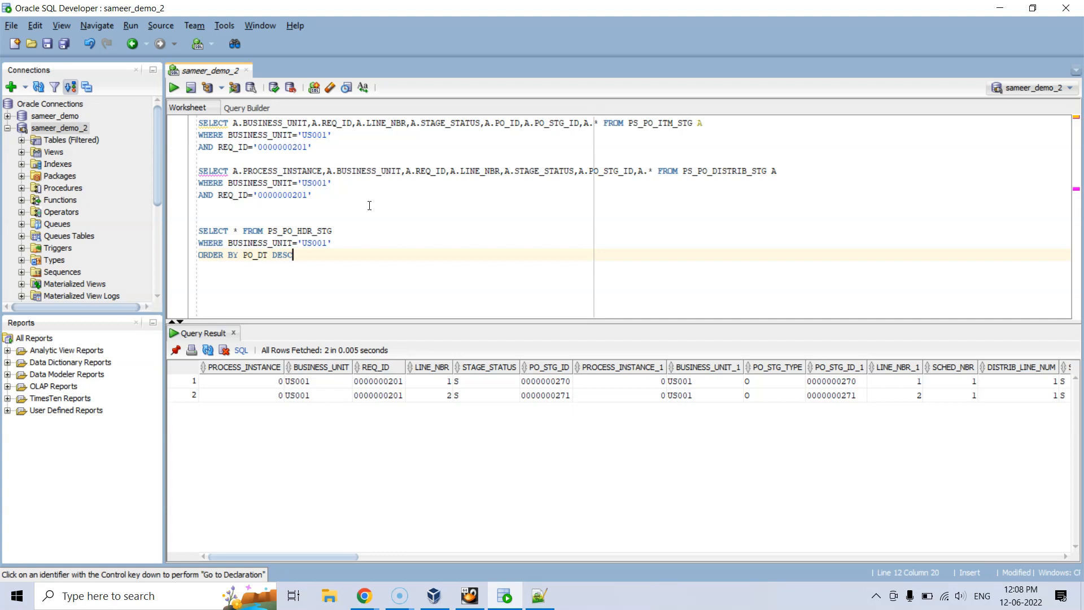
click(325, 263)
click(346, 229)
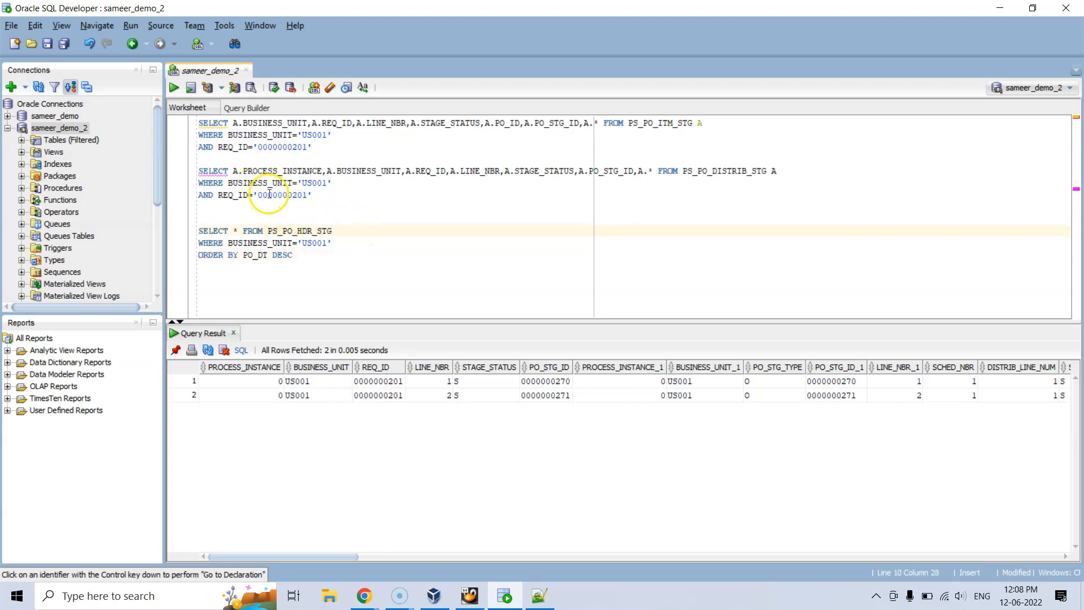
double_click(283, 147)
click(289, 157)
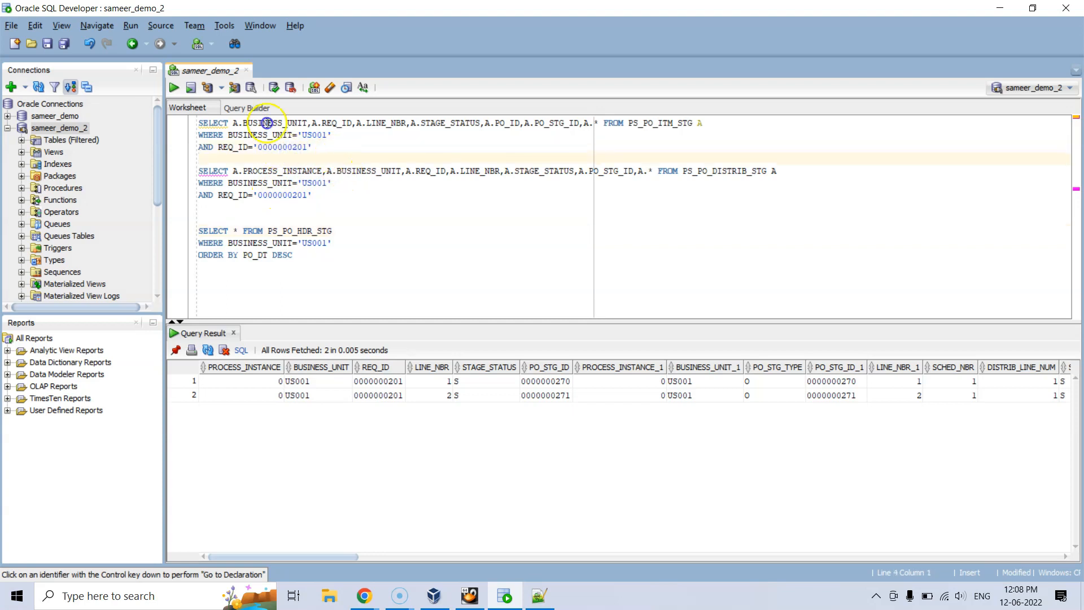
shift+click(199, 122)
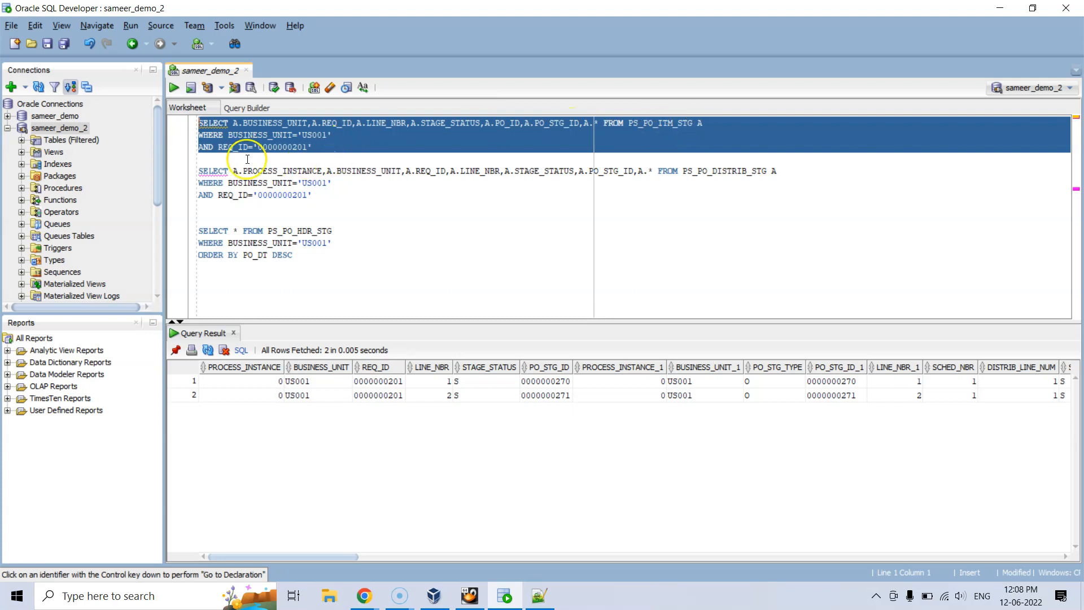
click(173, 88)
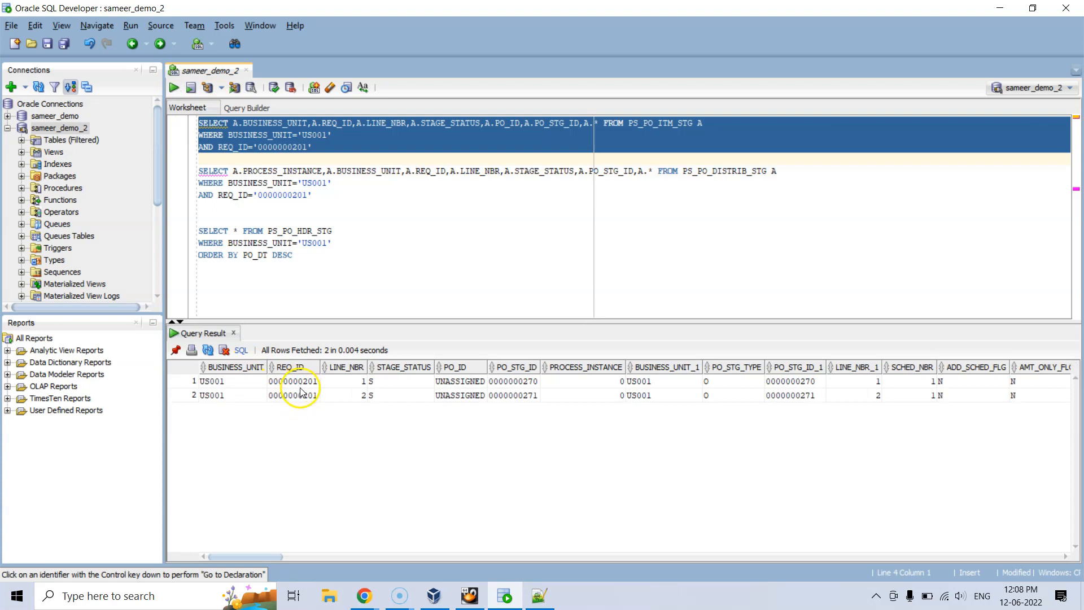
Step: Examine the REQ_ID, STAGE_STATUS, PO_ID, PO_STG_ID and PROCESS_INSTANCE values of the staged item rows
drag(294, 382, 303, 395)
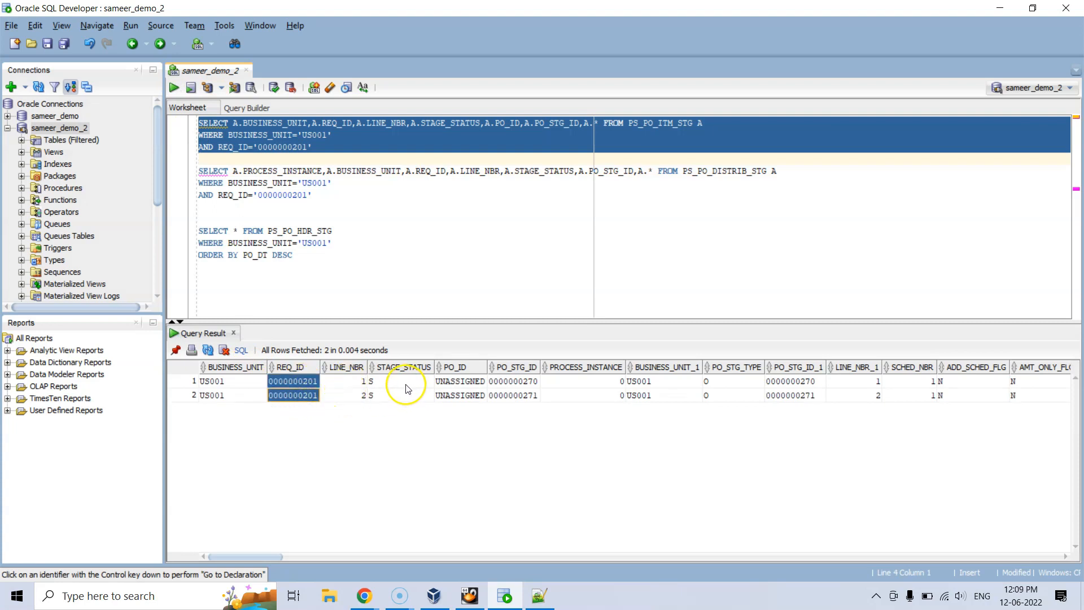
drag(400, 385, 400, 395)
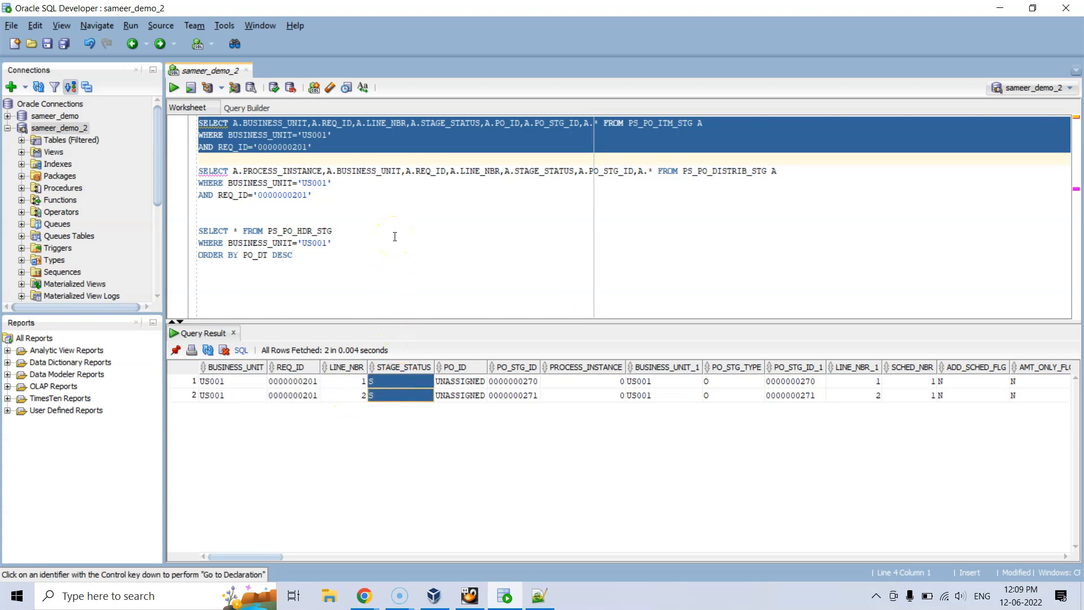
click(414, 249)
drag(455, 382, 460, 395)
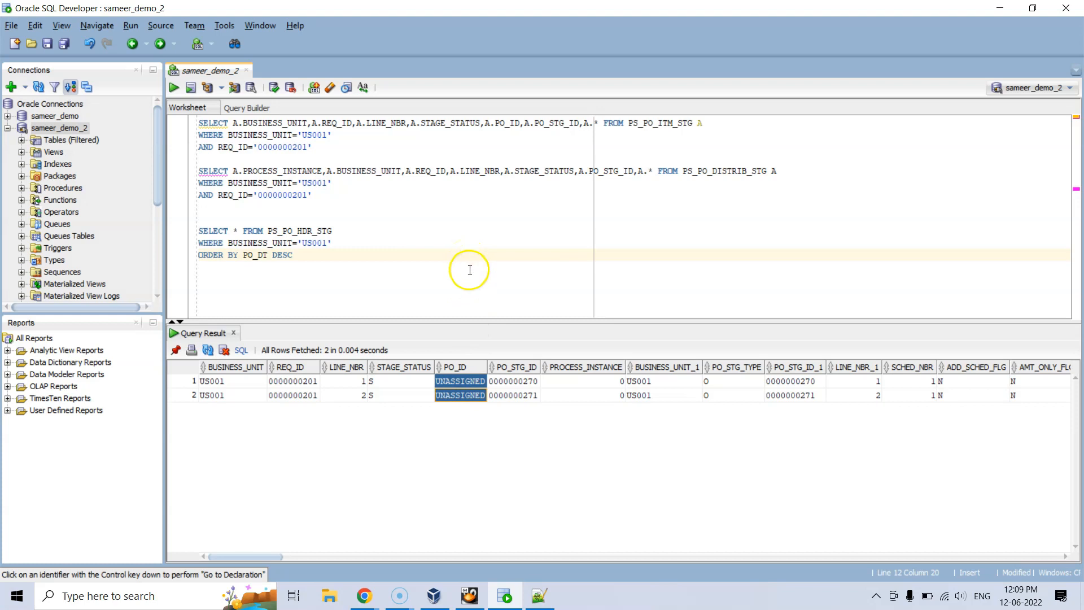
drag(527, 382, 525, 401)
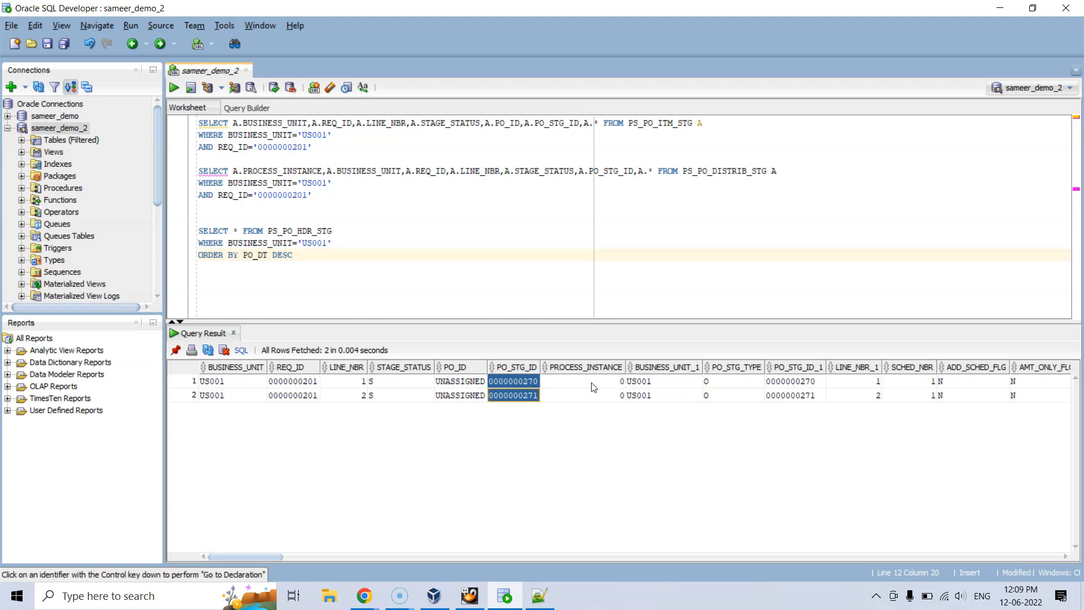
drag(592, 386, 589, 398)
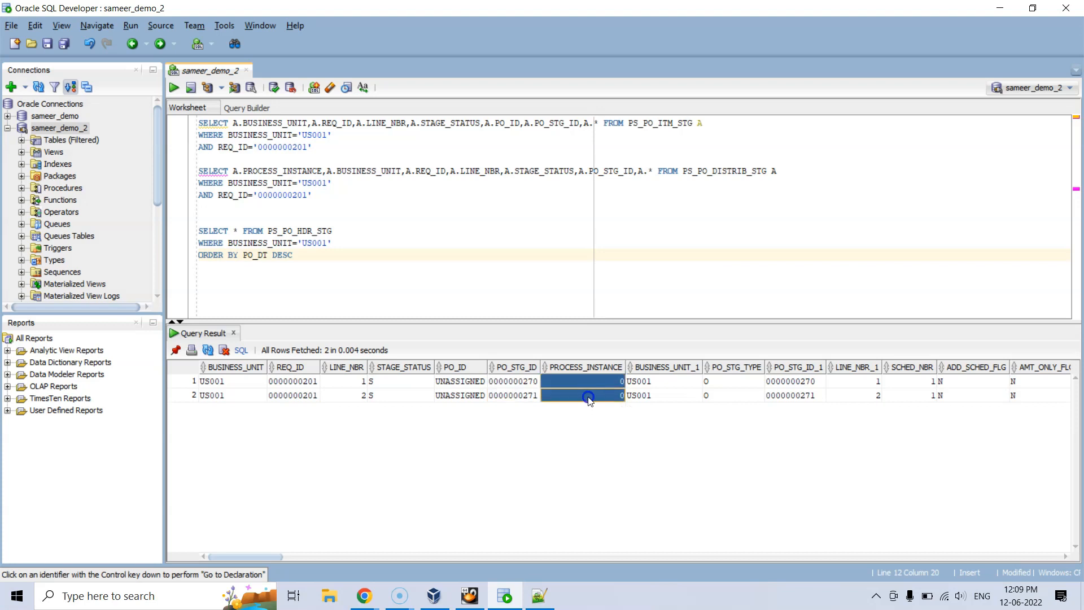
Step: Run only the PS_PO_DISTRIB_STG query for the requisition and check the STAGE_STATUS of its rows
click(355, 217)
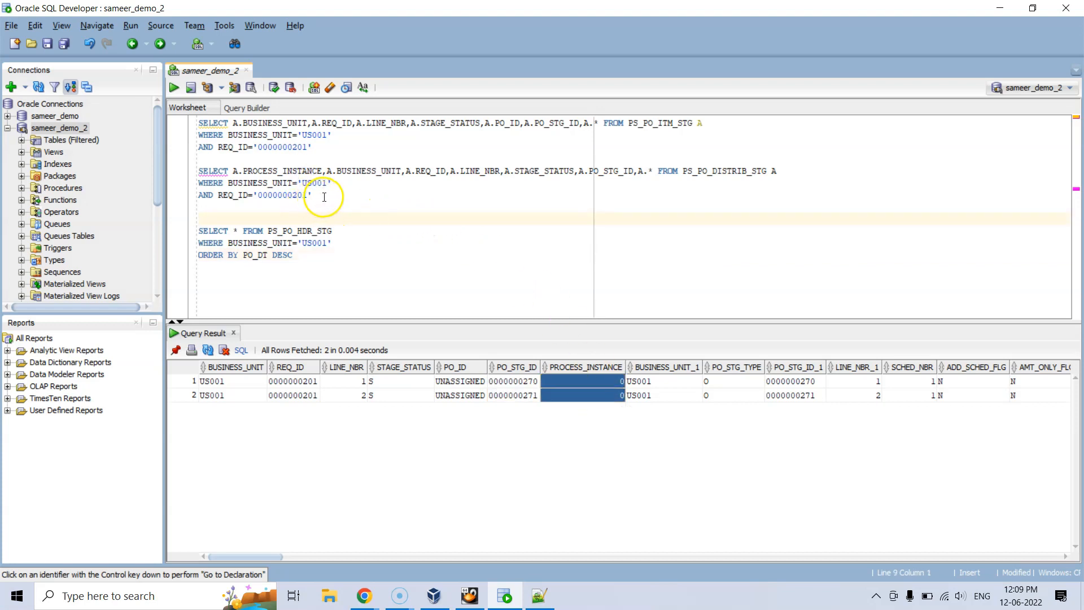
drag(330, 199, 169, 175)
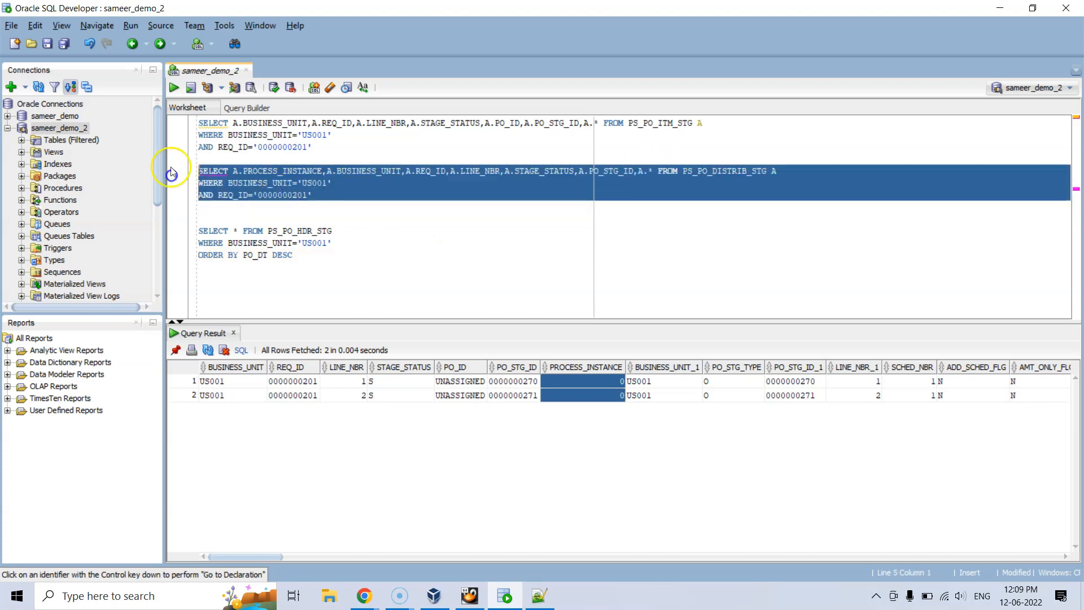
click(172, 89)
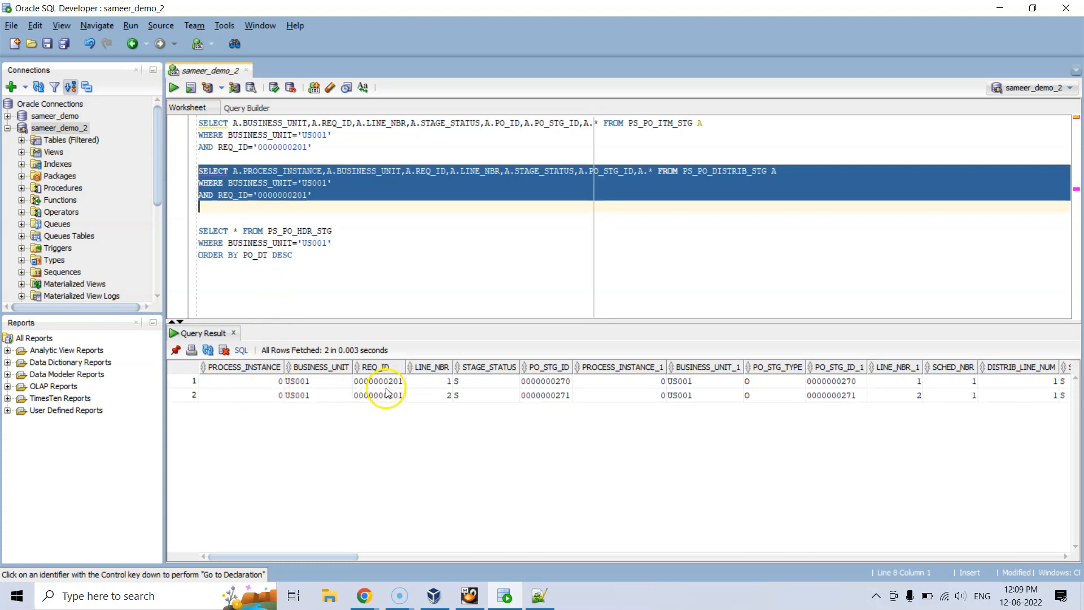
click(481, 382)
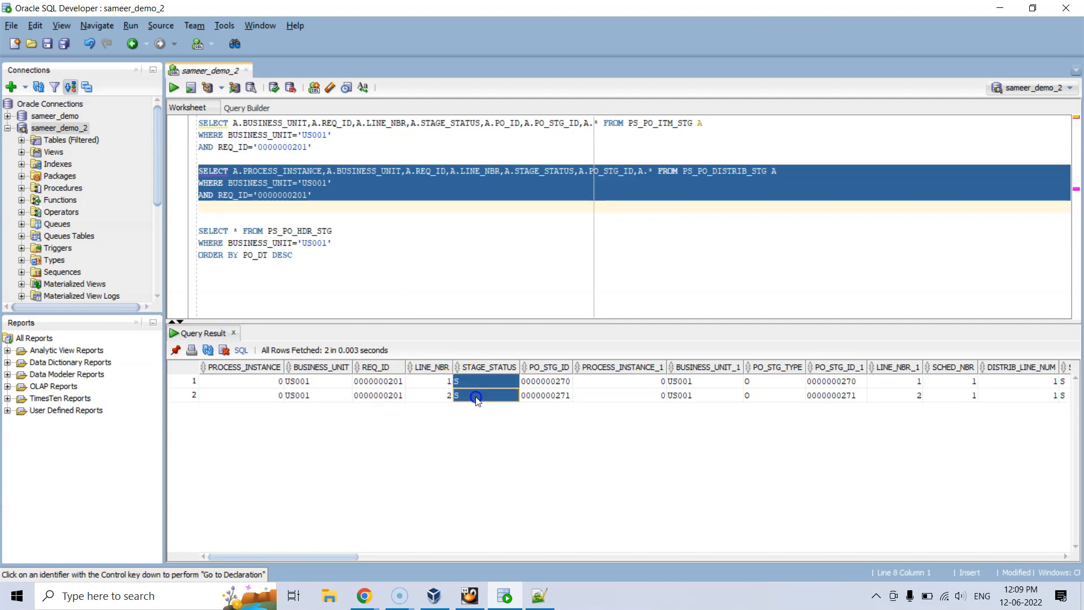
click(351, 215)
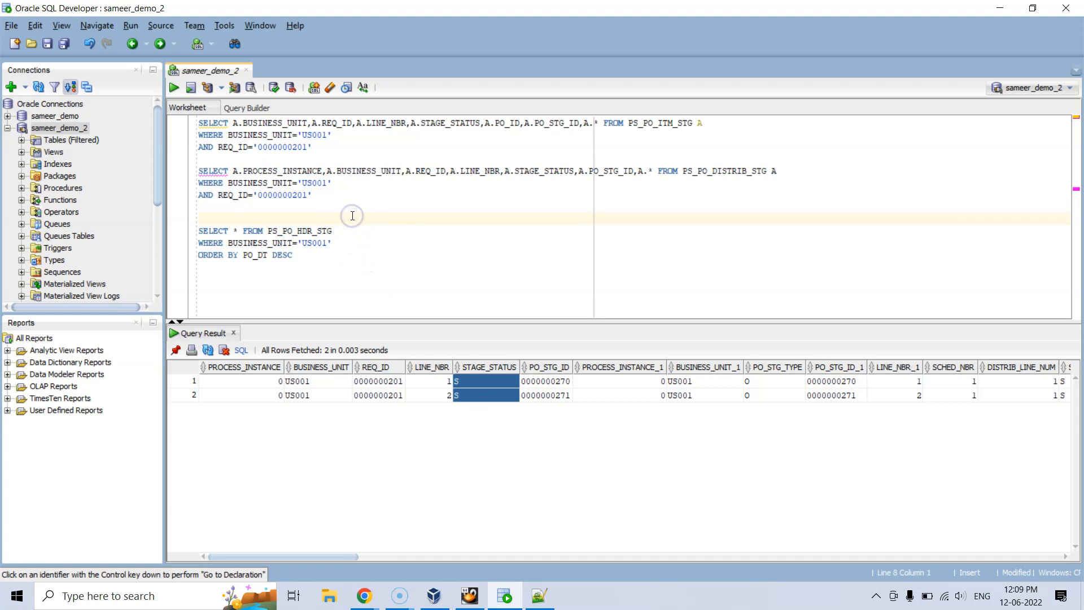
Step: Switch back to Chrome and start creating POs from the Requisition Selection page
click(363, 594)
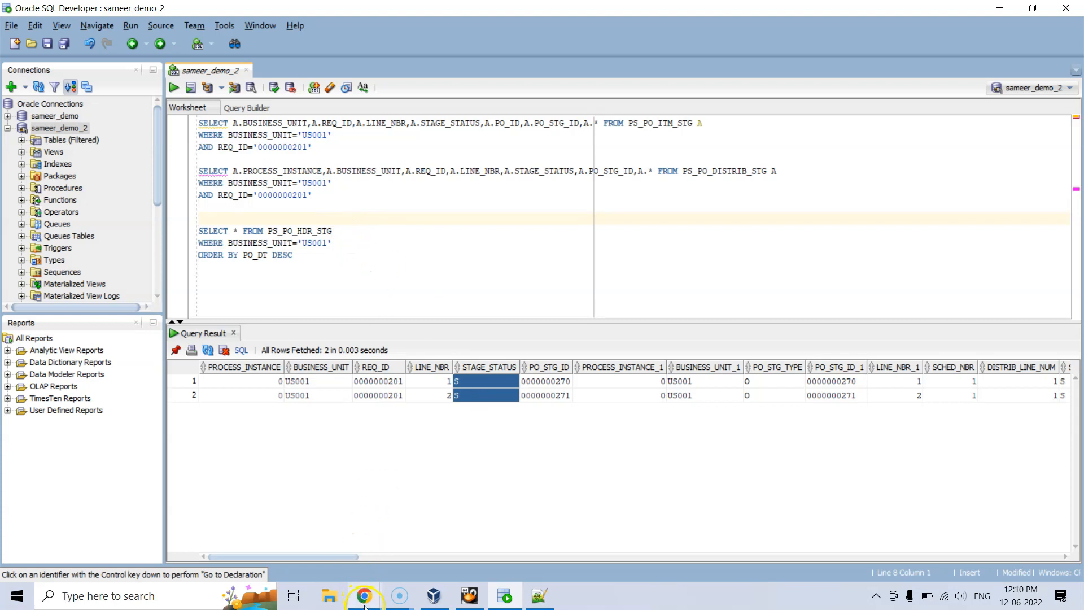
click(310, 544)
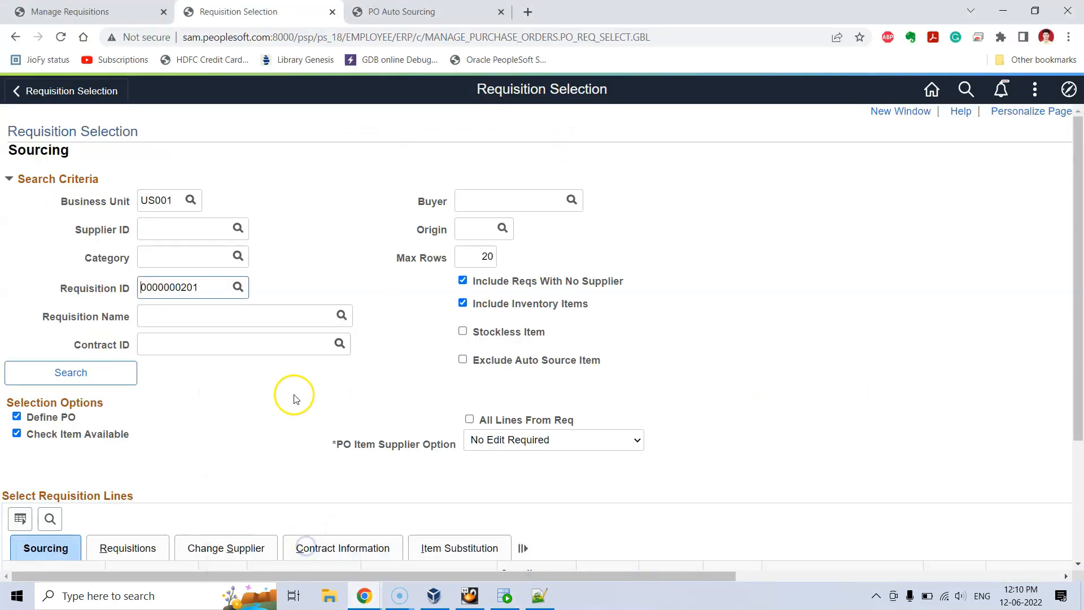
scroll(279, 375, down, 2)
scroll(276, 376, down, 1)
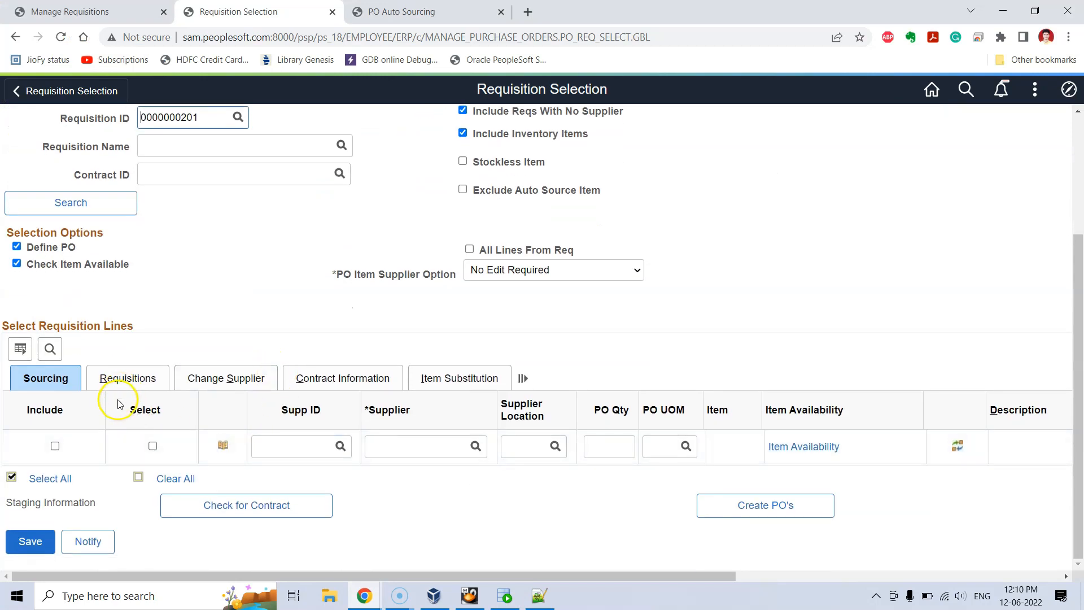
scroll(295, 354, up, 3)
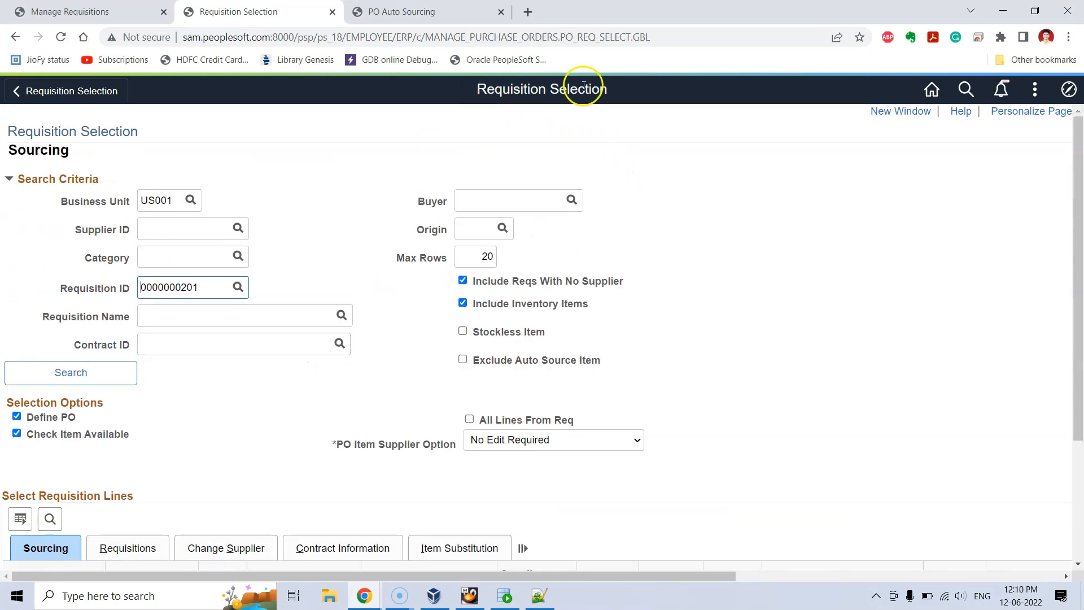
scroll(597, 270, down, 3)
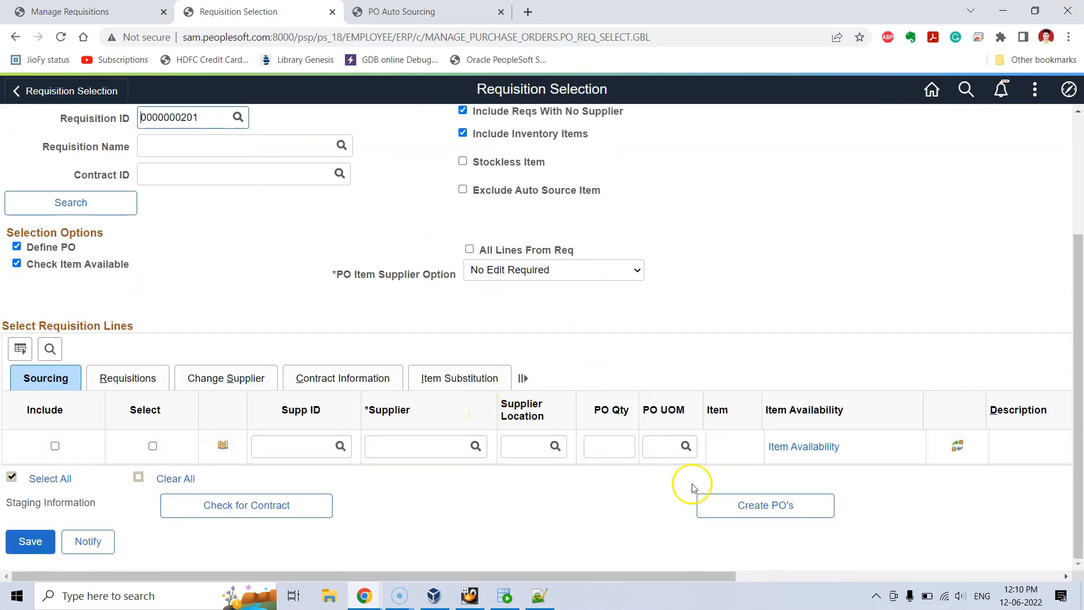
click(746, 508)
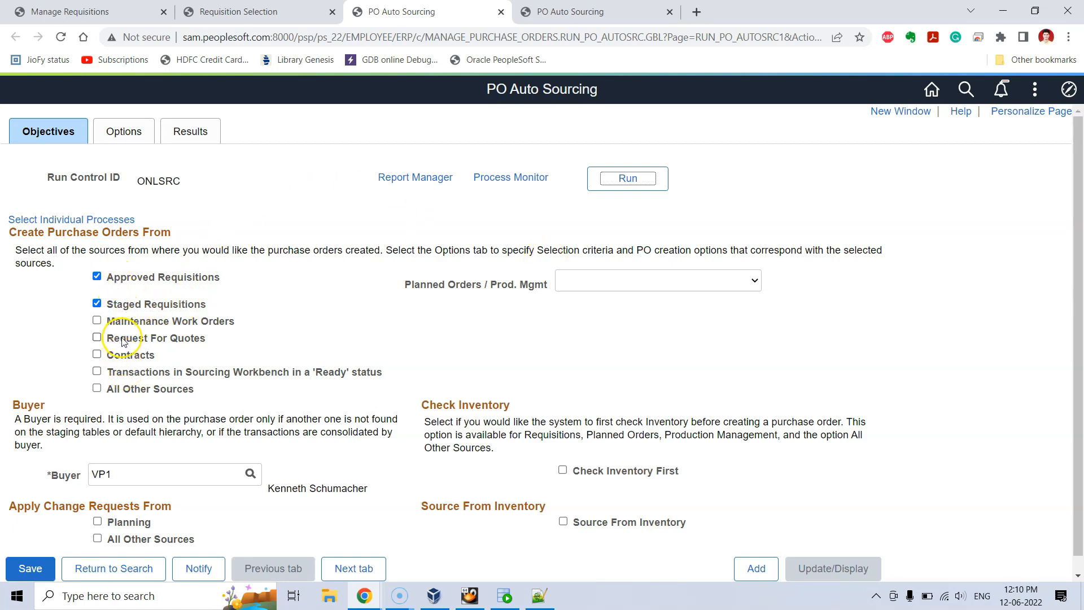
Step: Run the Automatic Purchasing Sourcing process (PO_AUTO_SRC) for approved and staged requisitions under run control ONLSRC
scroll(122, 350, down, 1)
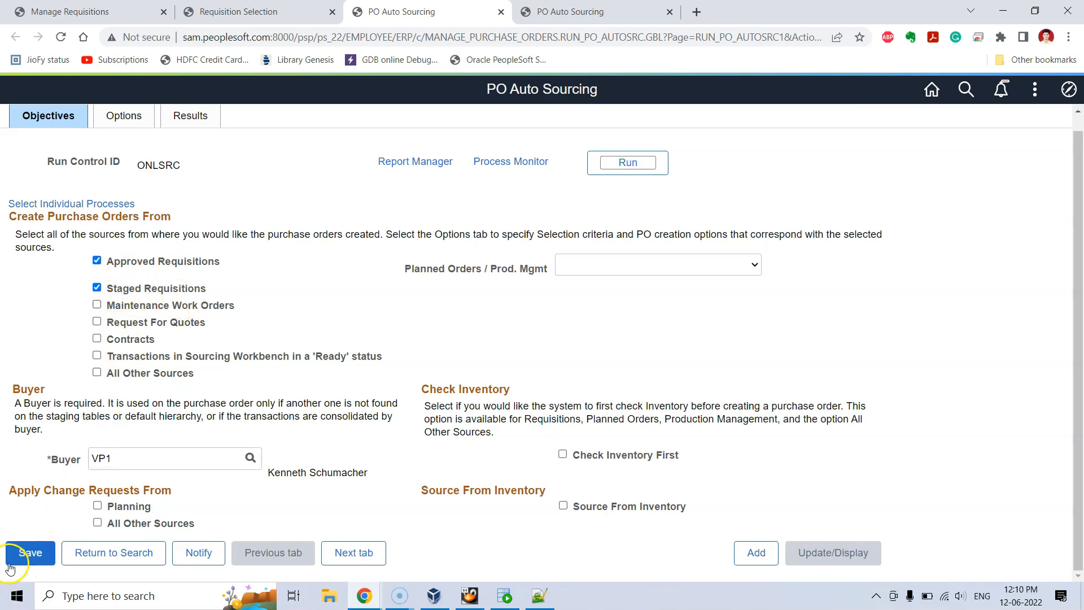
click(627, 164)
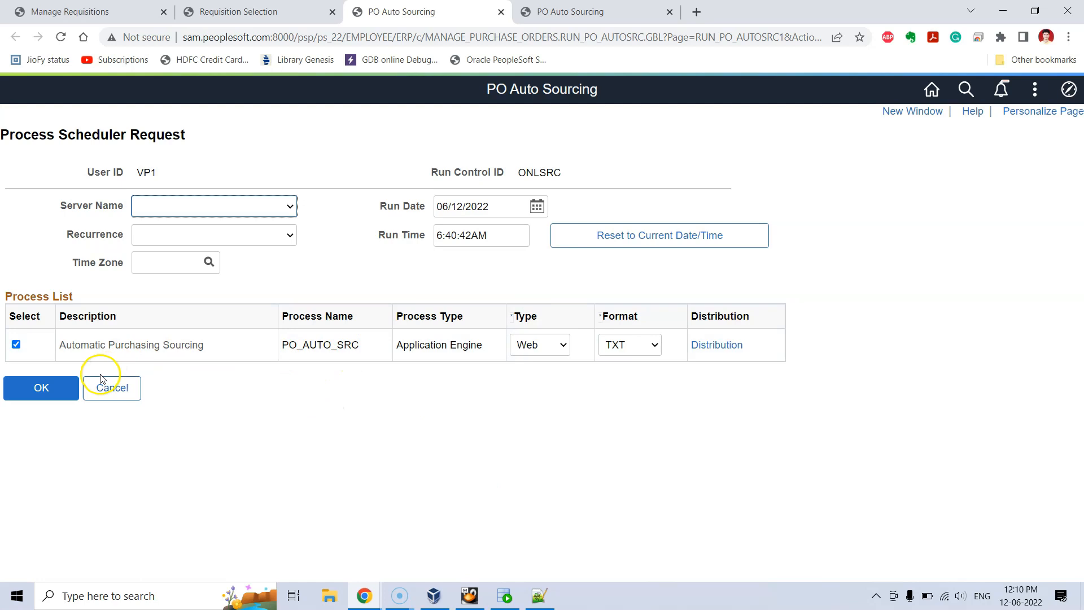
click(60, 389)
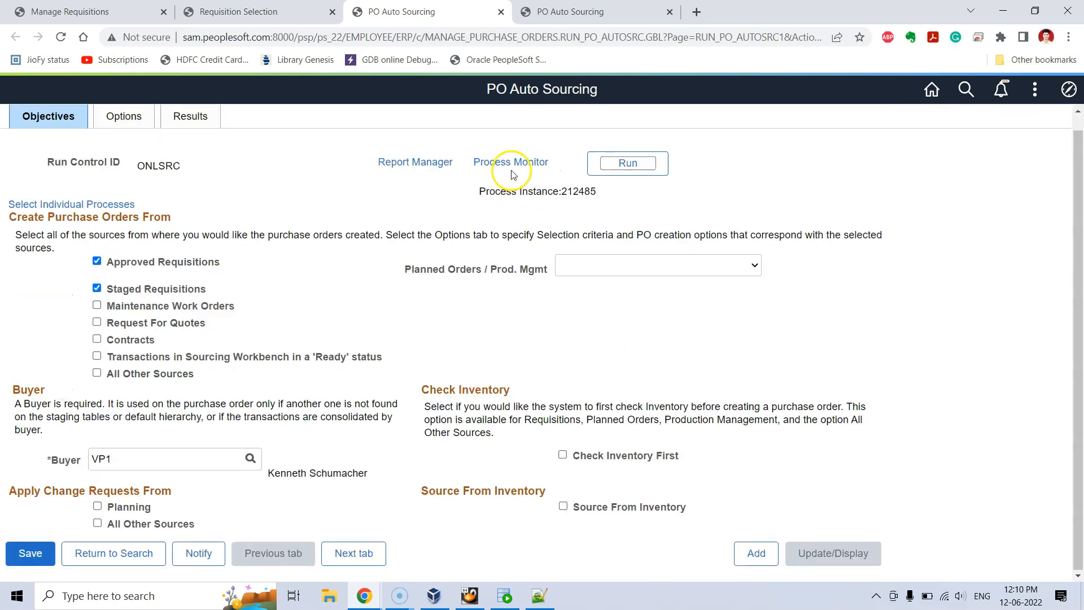
Step: Open the message log of the PO_AUTO_SRC run in Process Monitor and read its messages about selected and completed staged rows
click(515, 166)
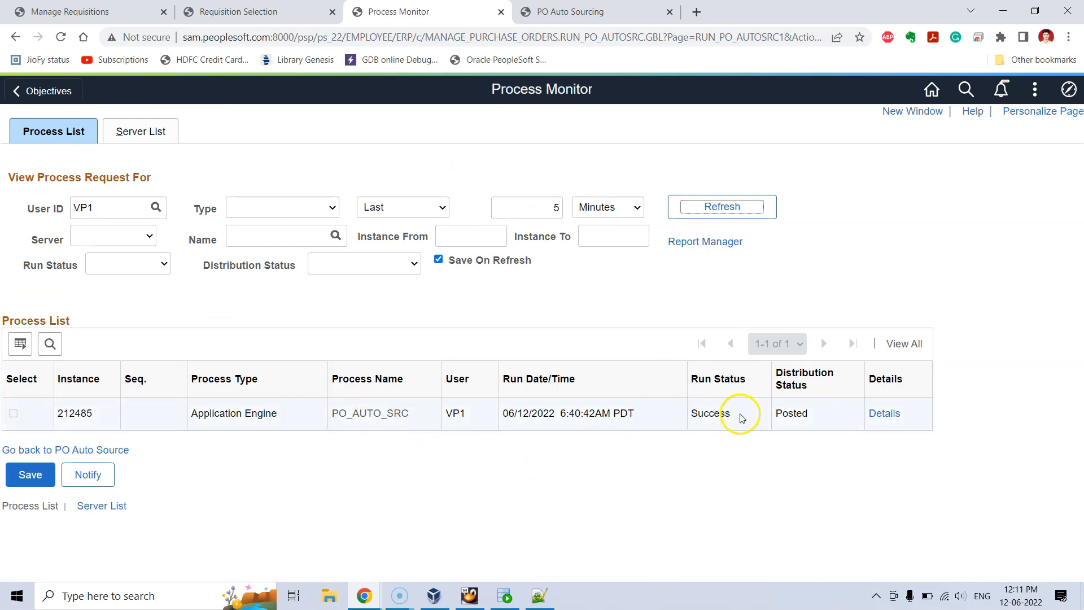
click(887, 414)
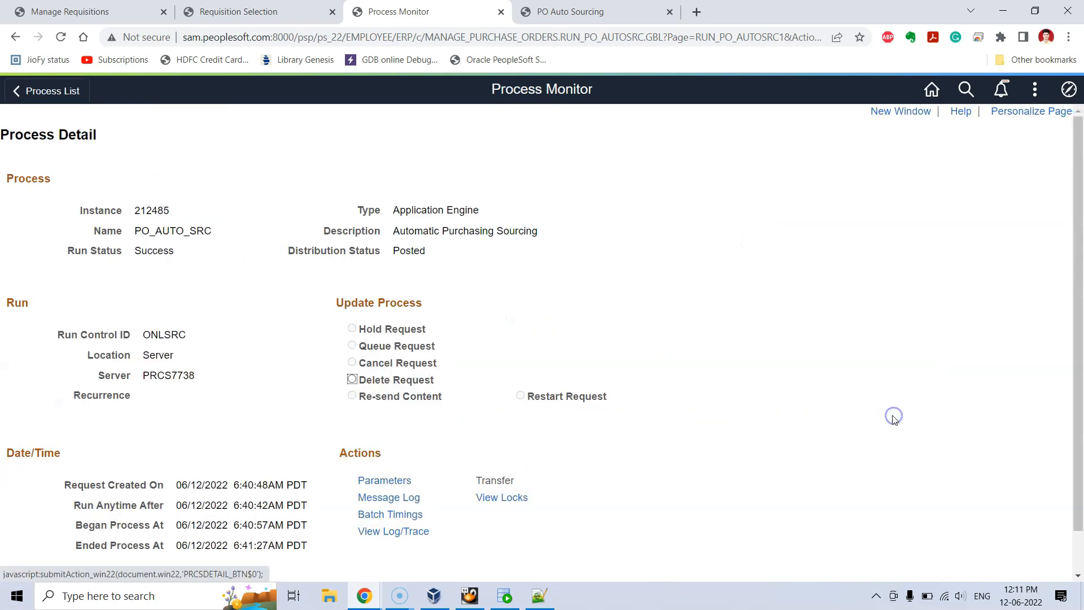
click(409, 498)
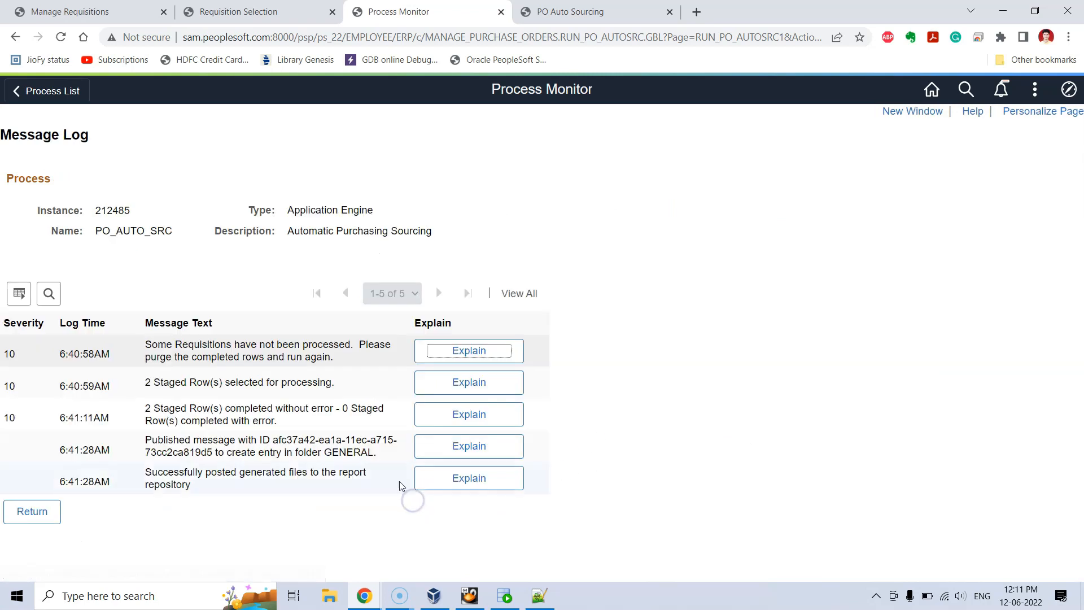
drag(147, 383, 311, 384)
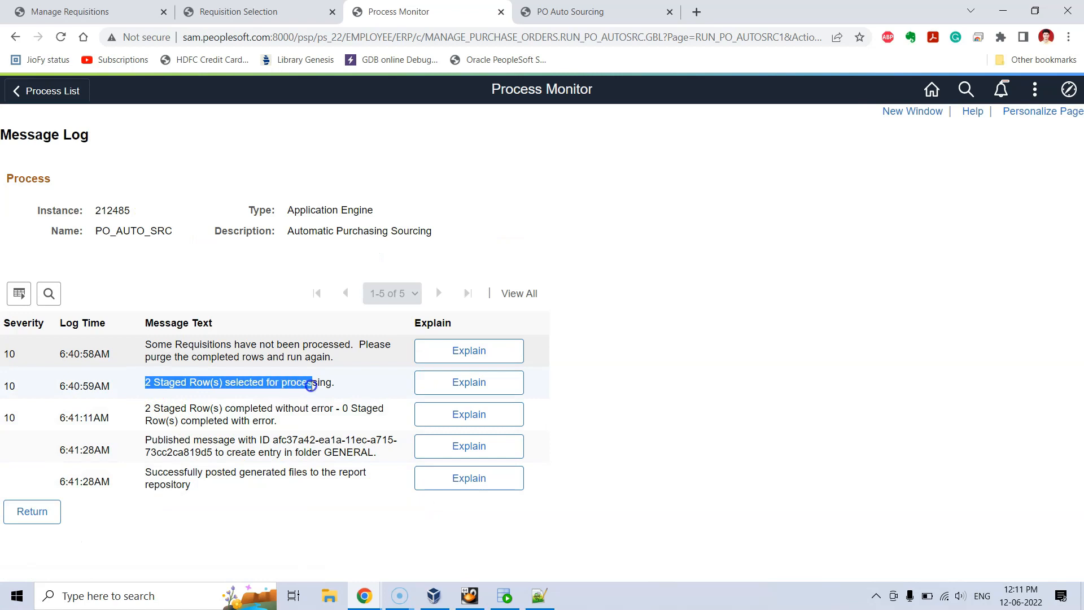
drag(147, 412, 162, 411)
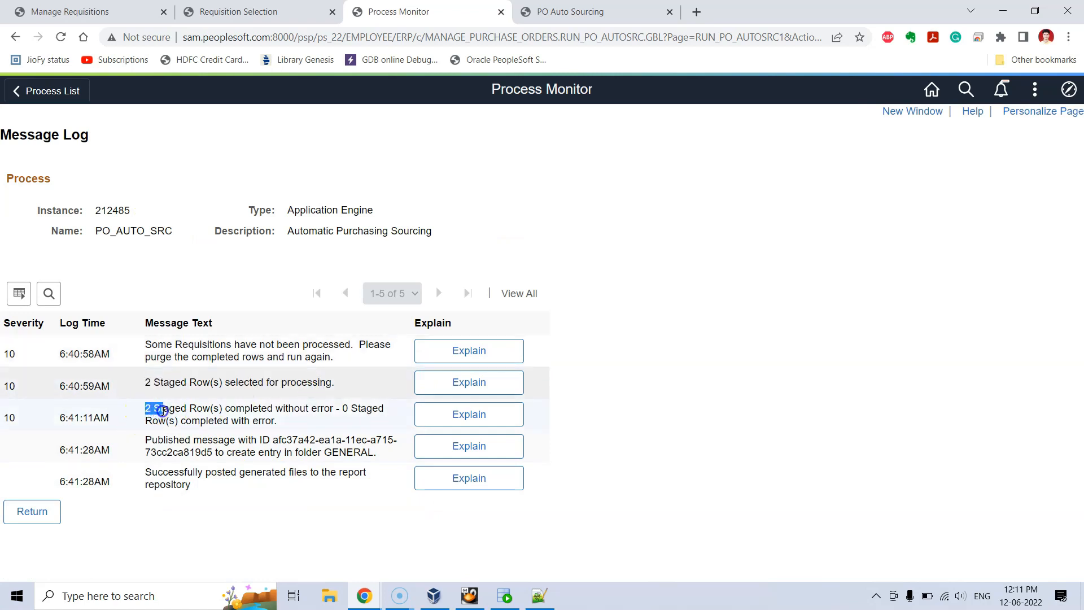
drag(256, 413, 332, 411)
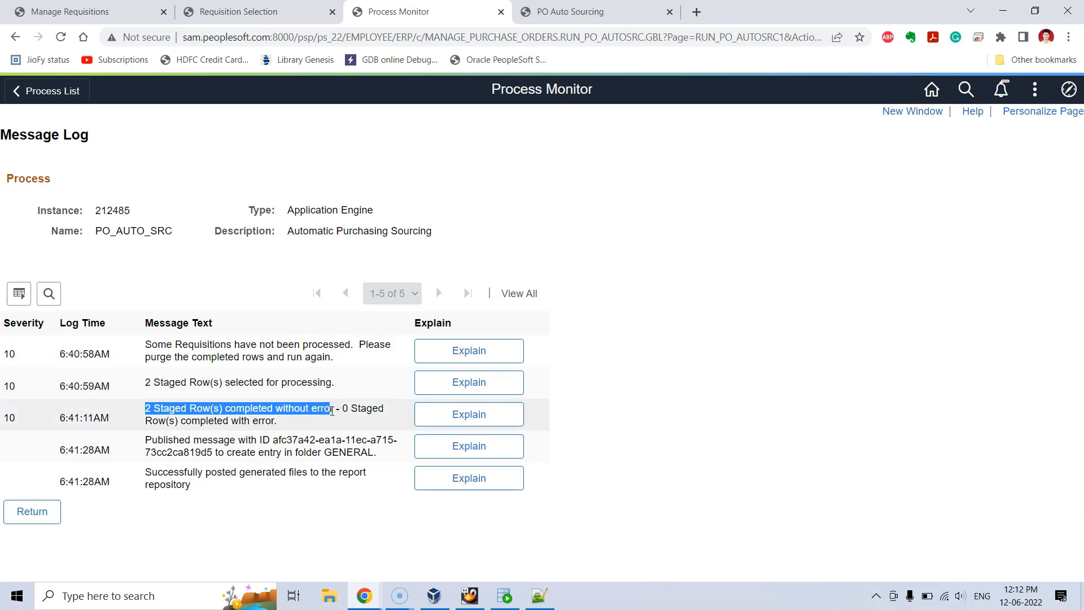
drag(332, 411, 330, 411)
click(177, 18)
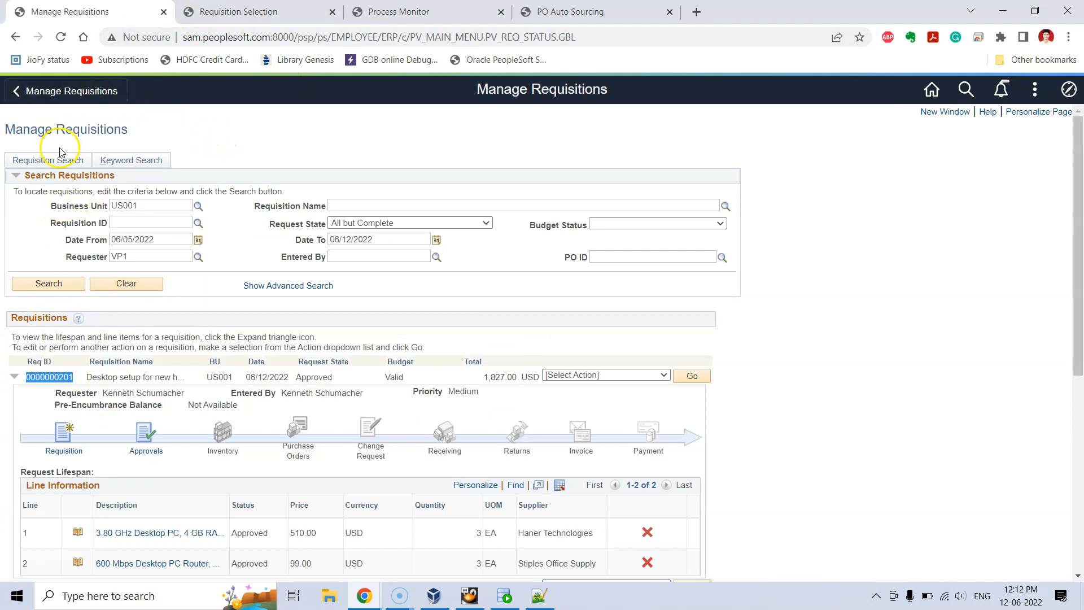
click(61, 38)
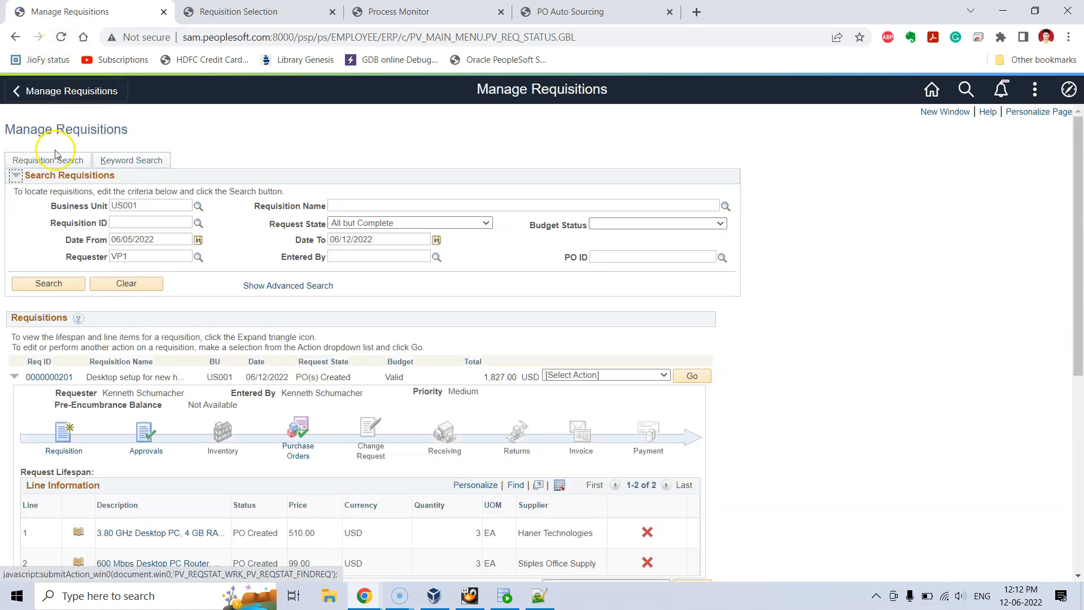
click(13, 380)
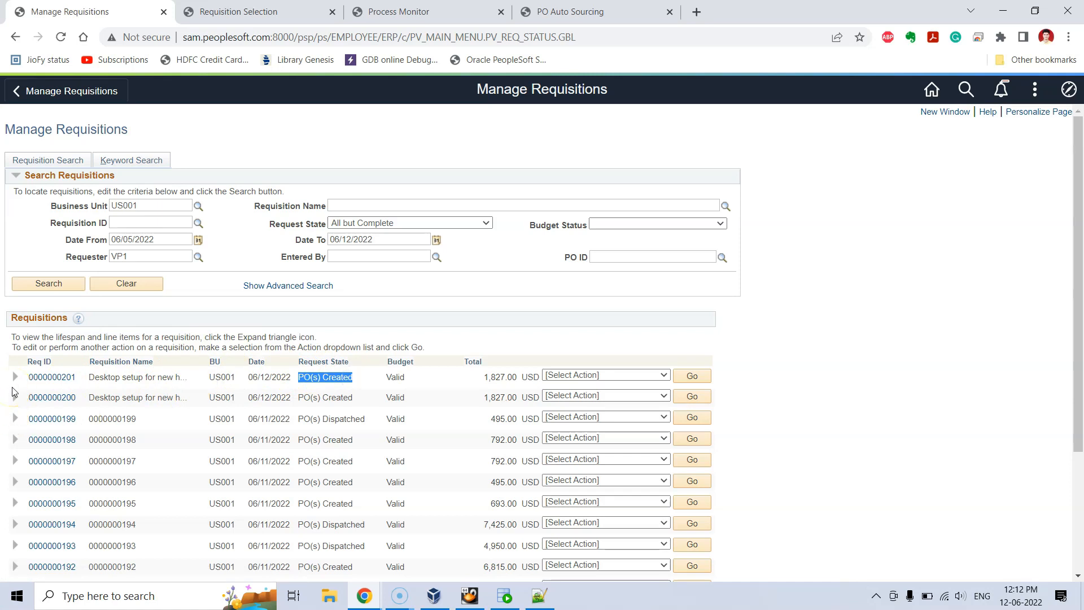
click(15, 377)
scroll(15, 386, down, 1)
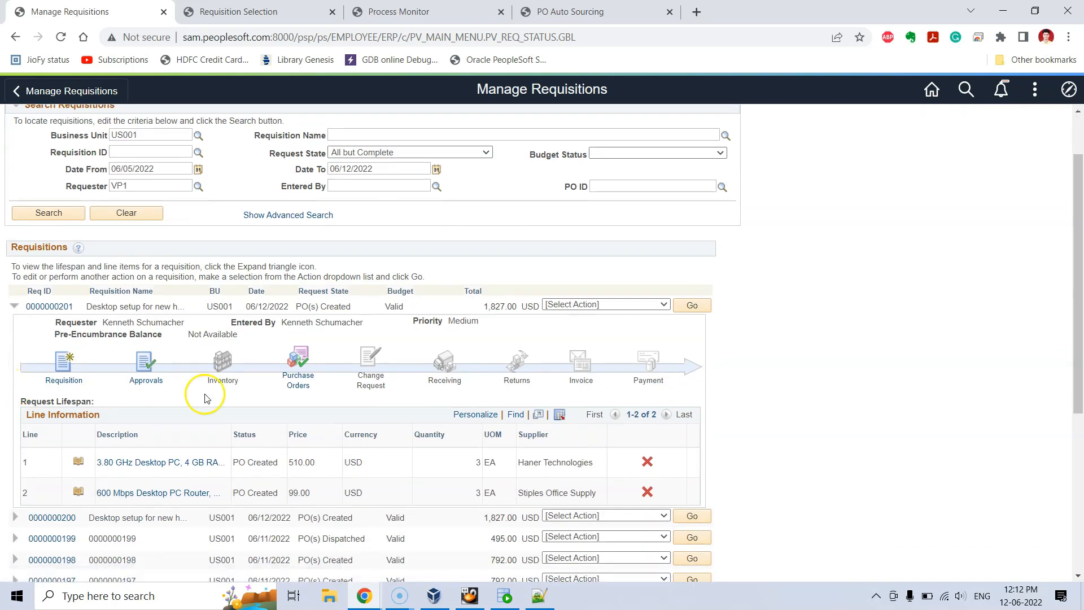
click(299, 386)
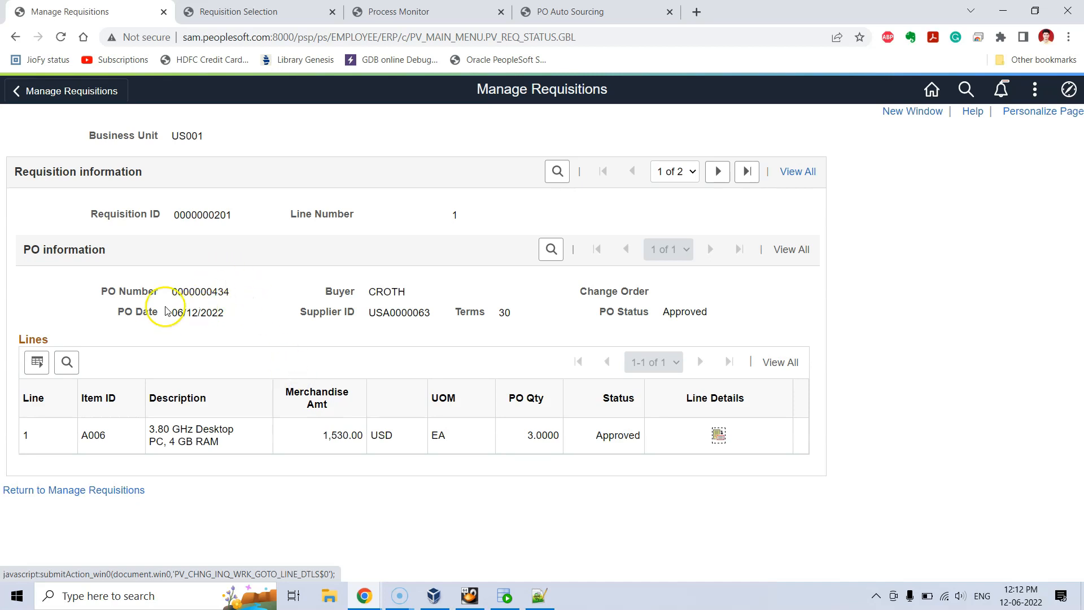
Step: Check the PO number and requisition ID shown for requisition line 1
click(174, 292)
drag(174, 292, 231, 292)
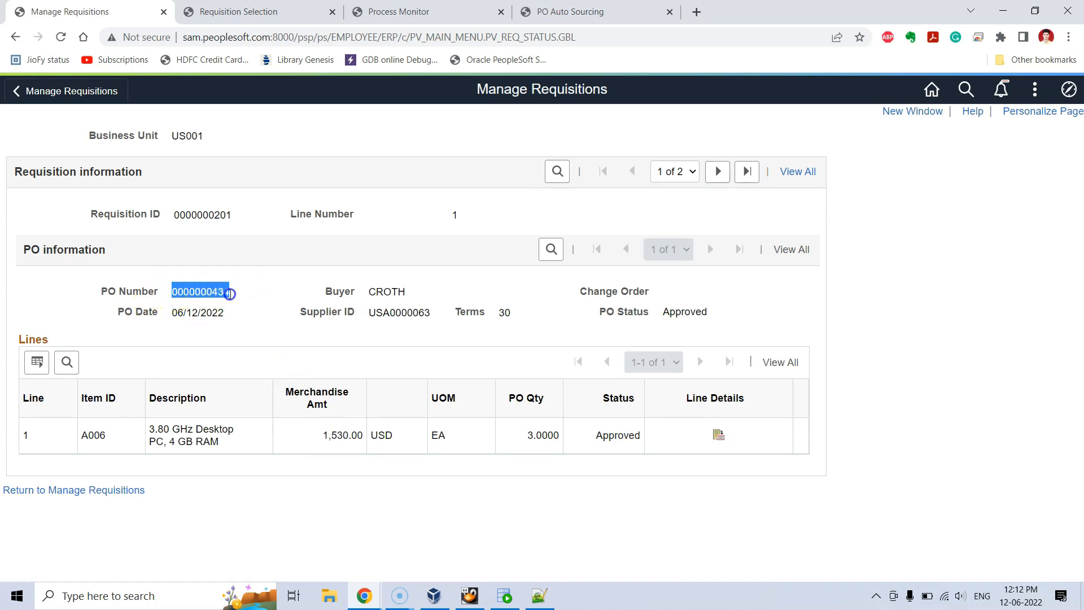
double_click(199, 213)
click(334, 281)
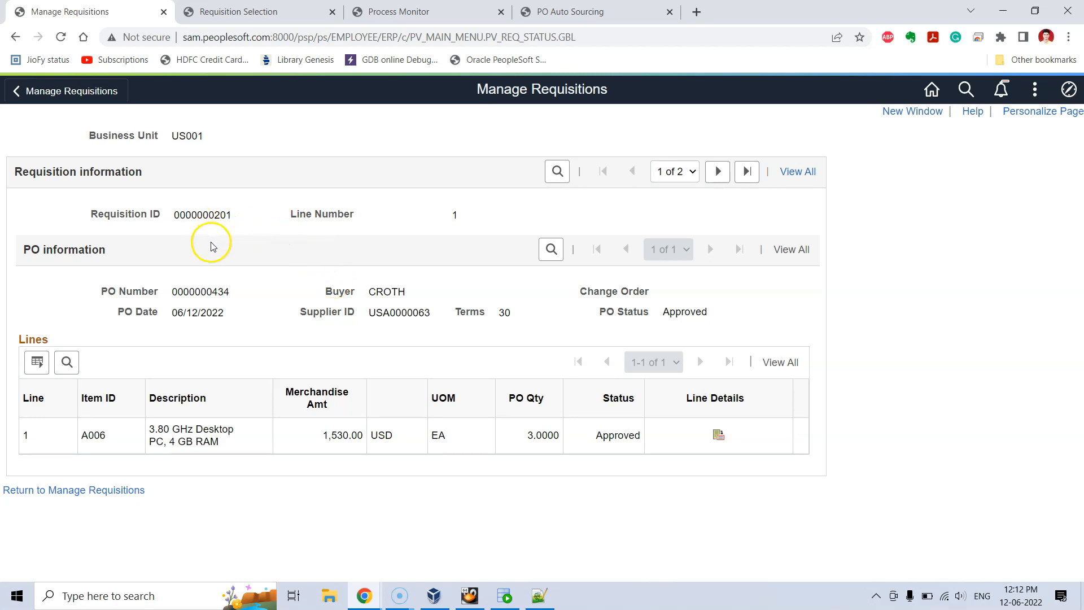
Step: Show all lines of the requisition and compare the PO numbers and item descriptions of lines 1 and 2
click(800, 176)
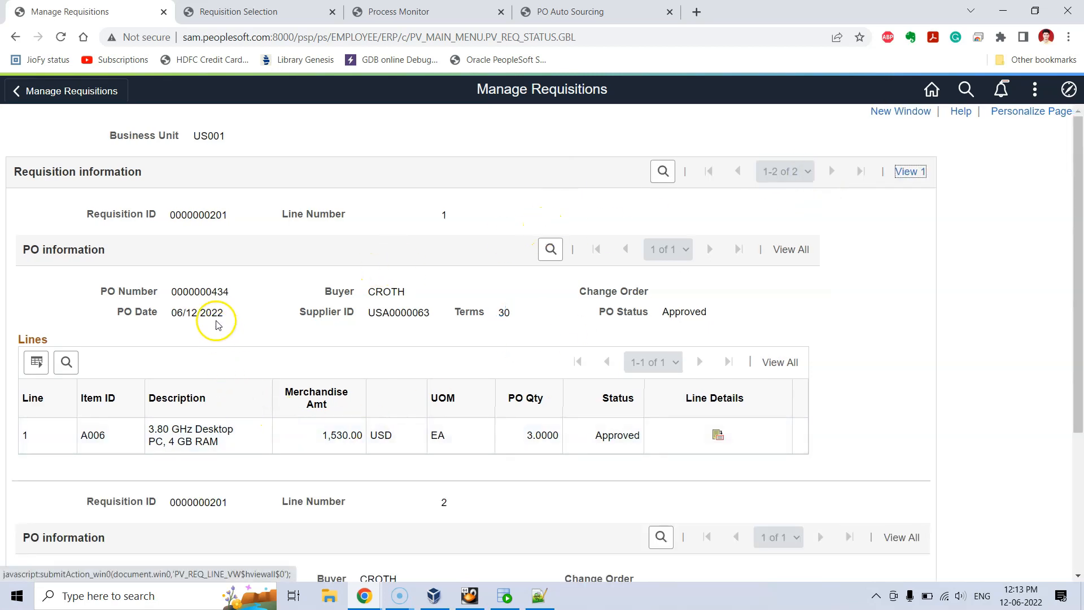
double_click(201, 292)
scroll(202, 292, down, 3)
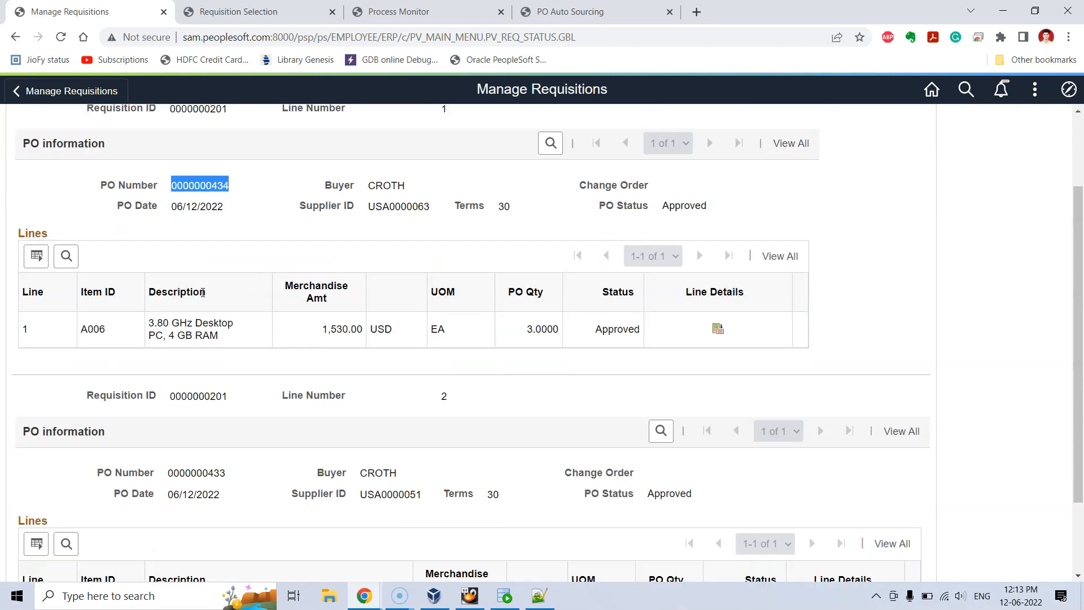
double_click(211, 371)
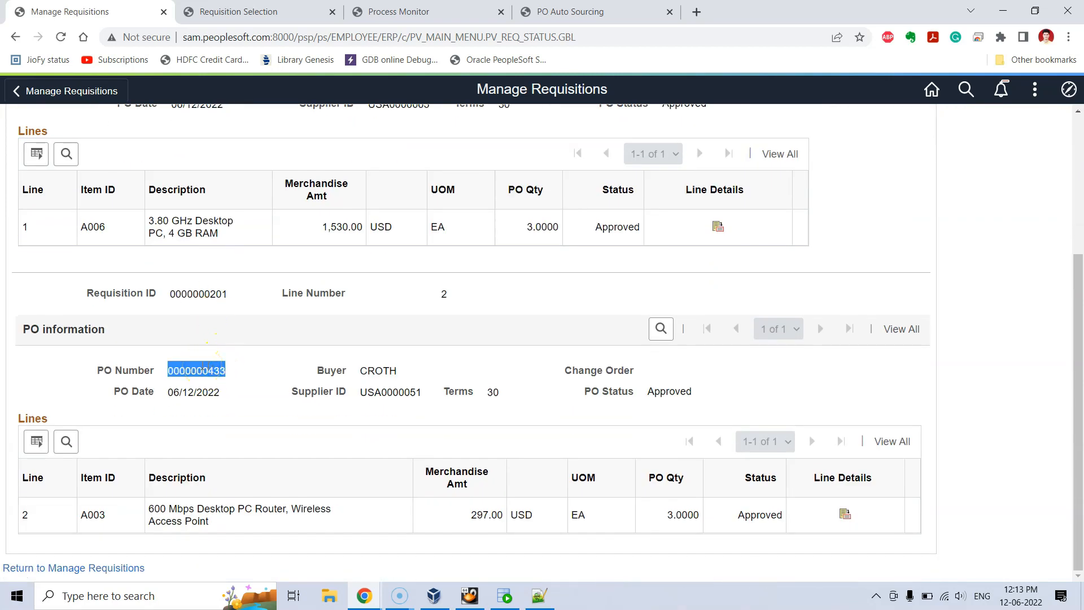
drag(237, 235, 138, 227)
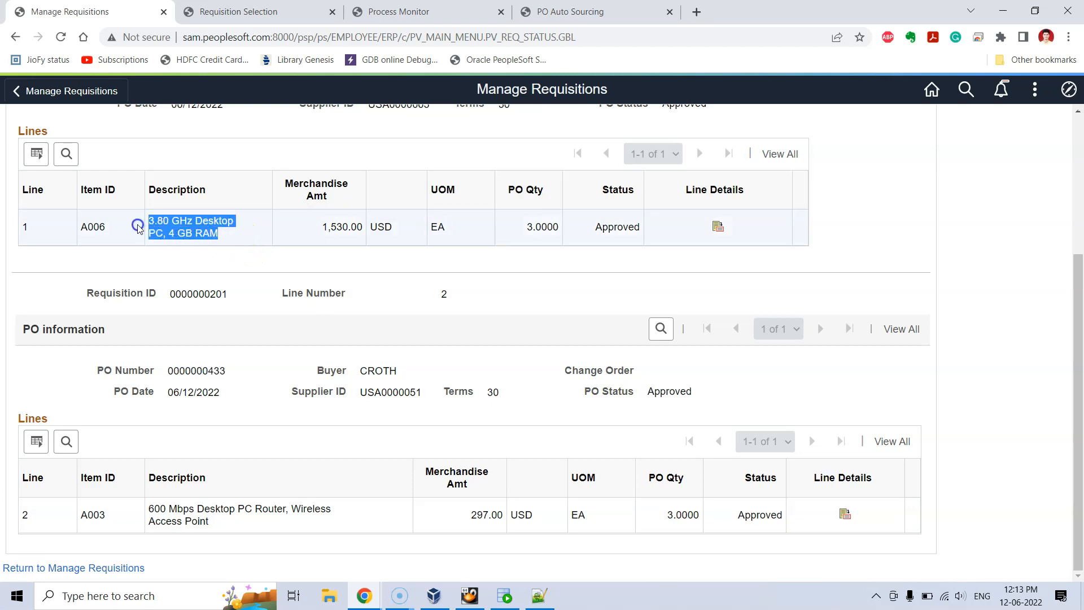
drag(210, 522, 165, 507)
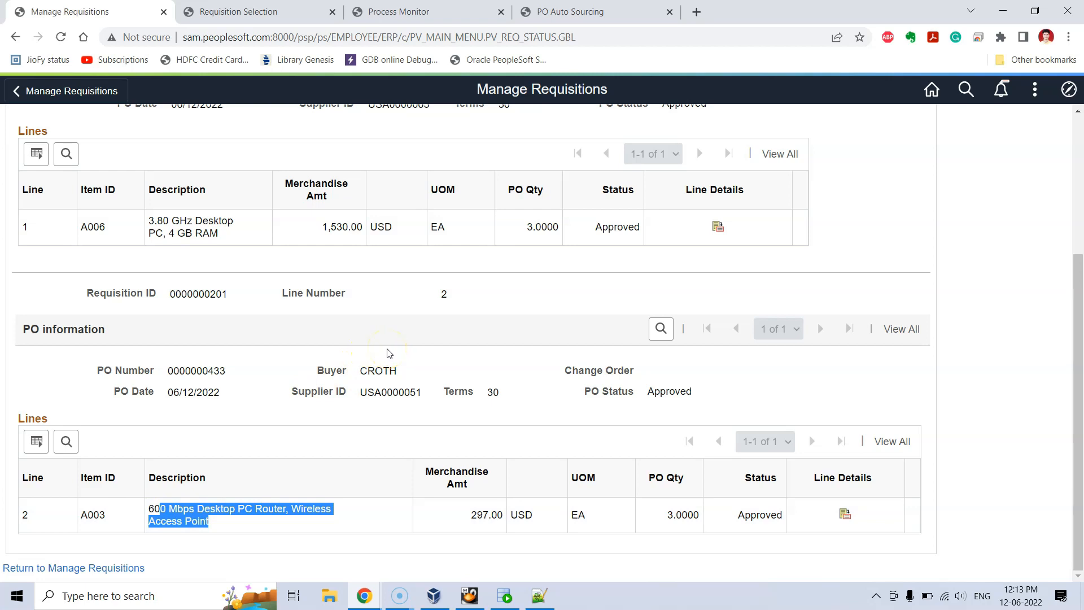
Step: Compare the supplier IDs of the two purchase orders and check the requisition ID they come from
scroll(358, 339, up, 1)
drag(299, 174, 429, 176)
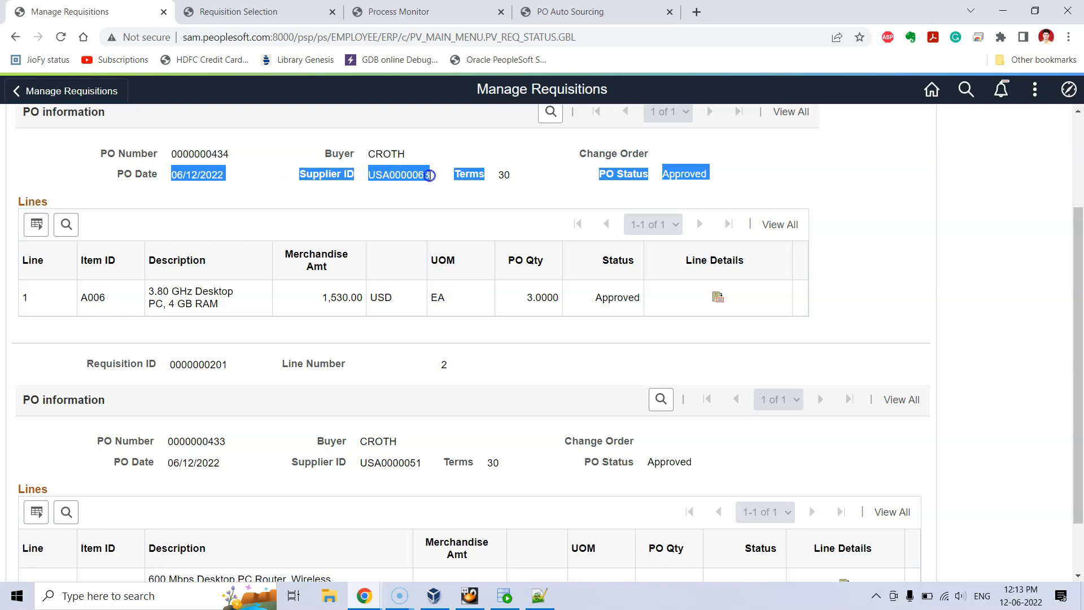
drag(294, 458, 423, 464)
click(447, 396)
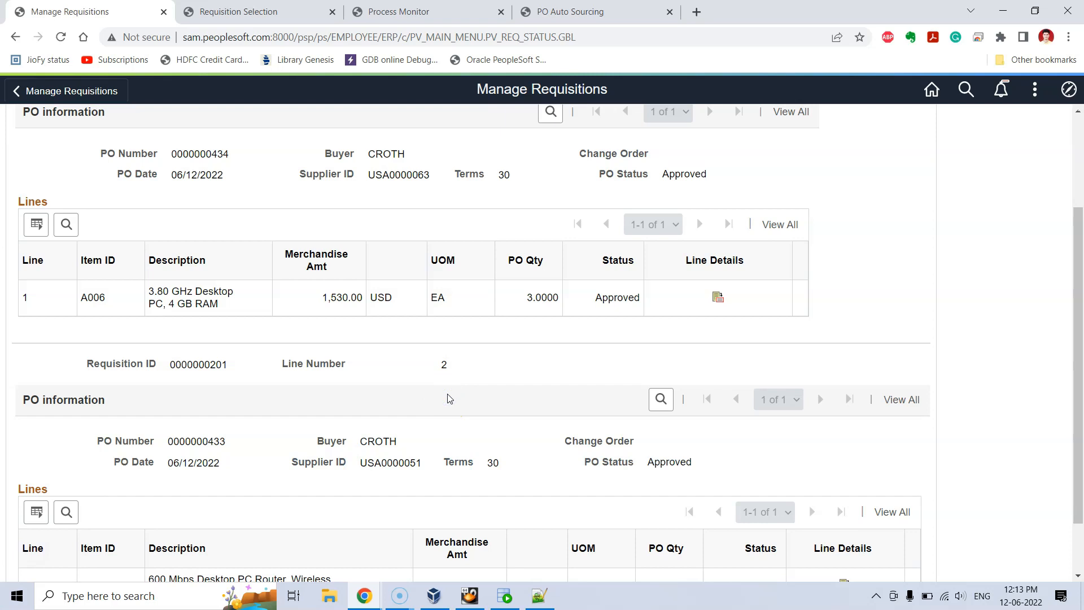
scroll(448, 396, up, 3)
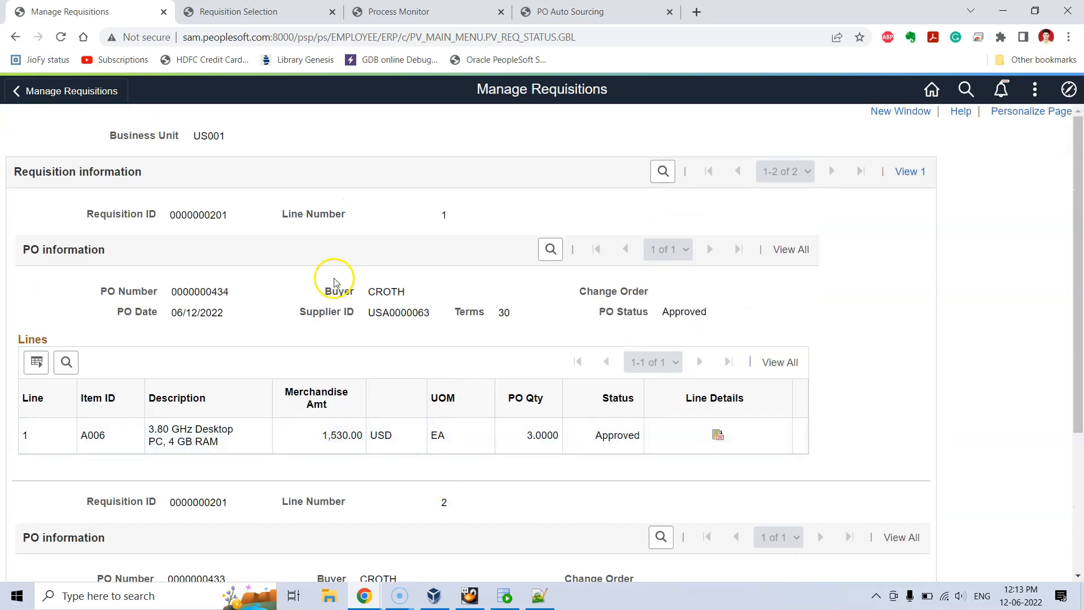
click(198, 213)
double_click(198, 213)
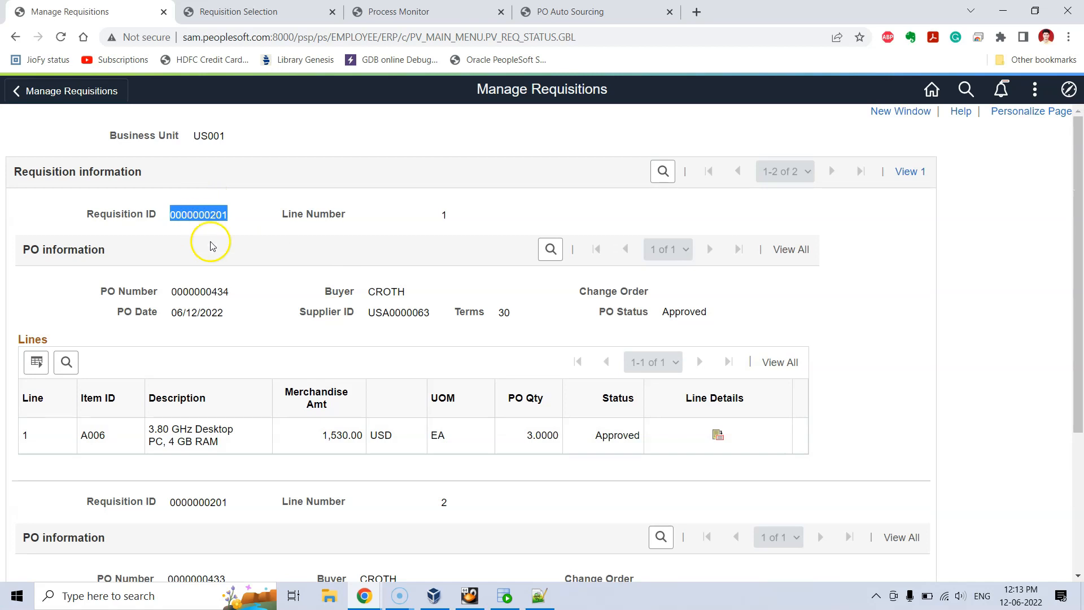
Step: Replace the Requisition Selection page with the Purchase Order Inquiry search page under Review PO Information
click(250, 8)
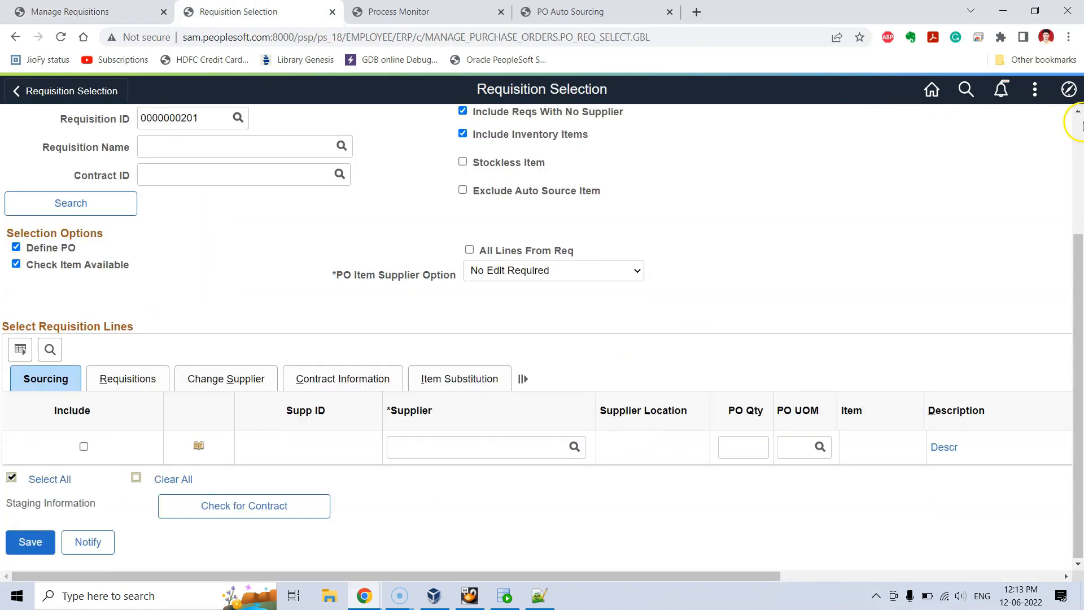
click(1069, 90)
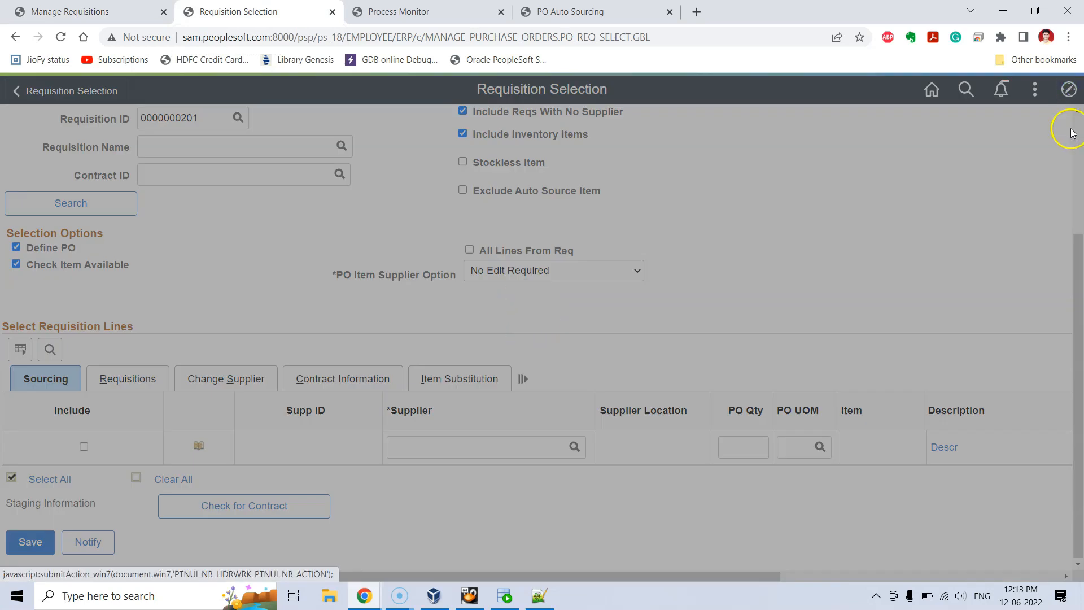
click(942, 366)
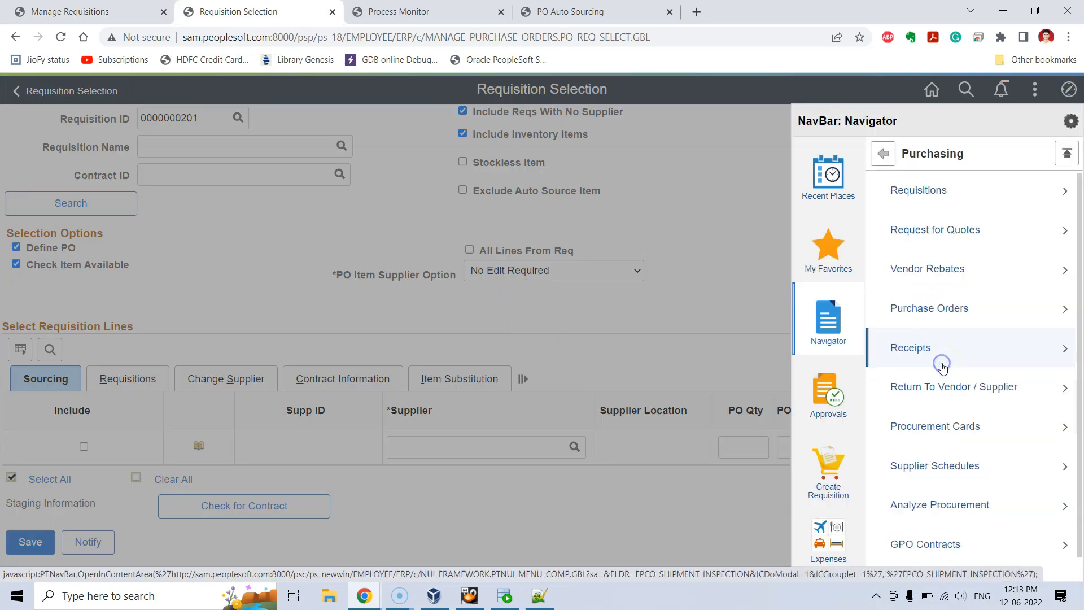
click(931, 310)
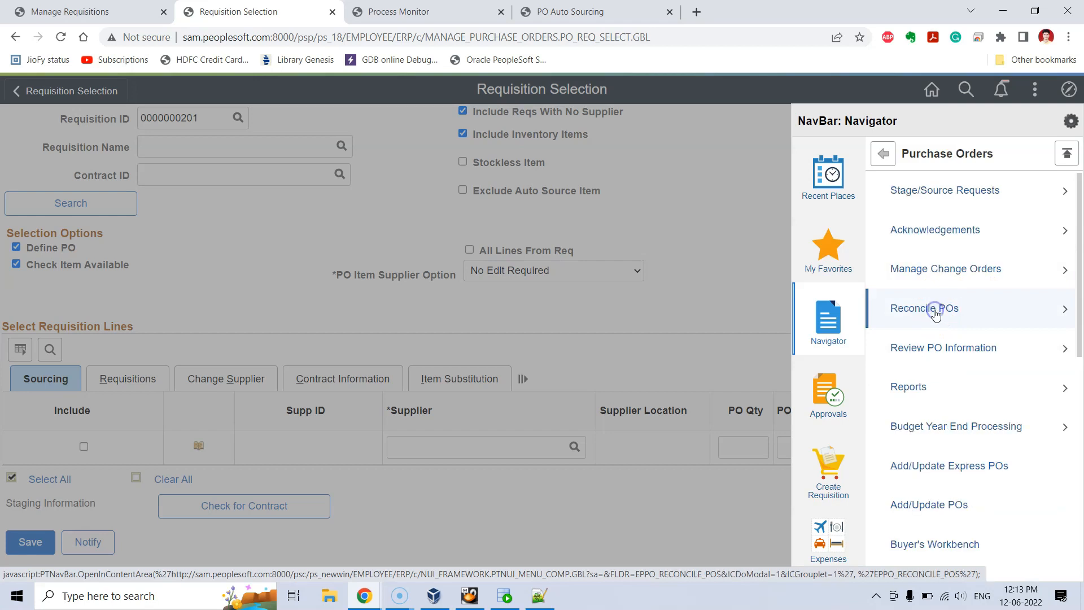
click(951, 354)
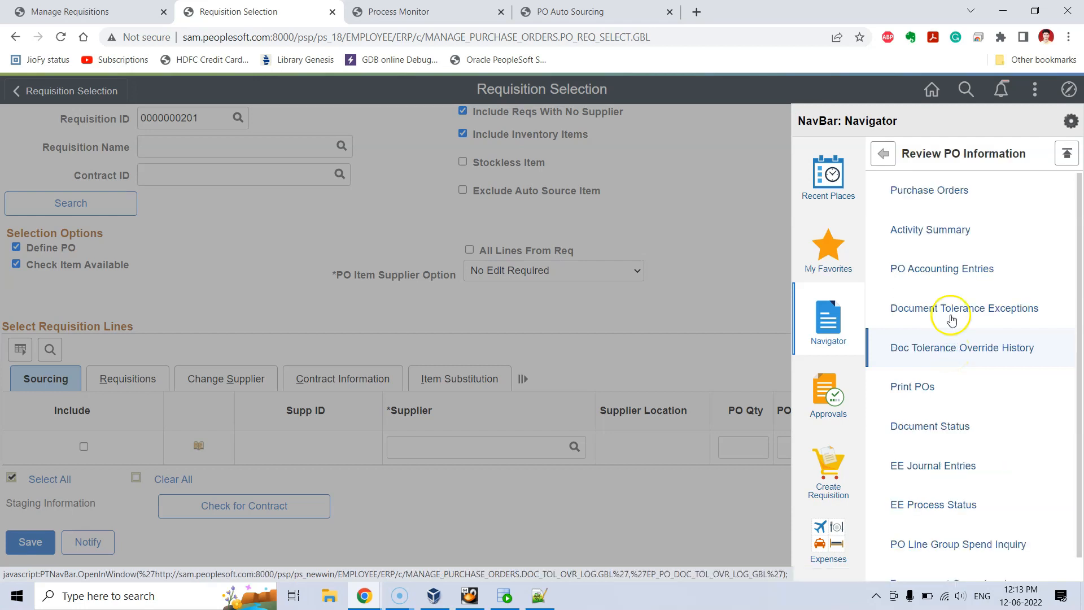
click(941, 192)
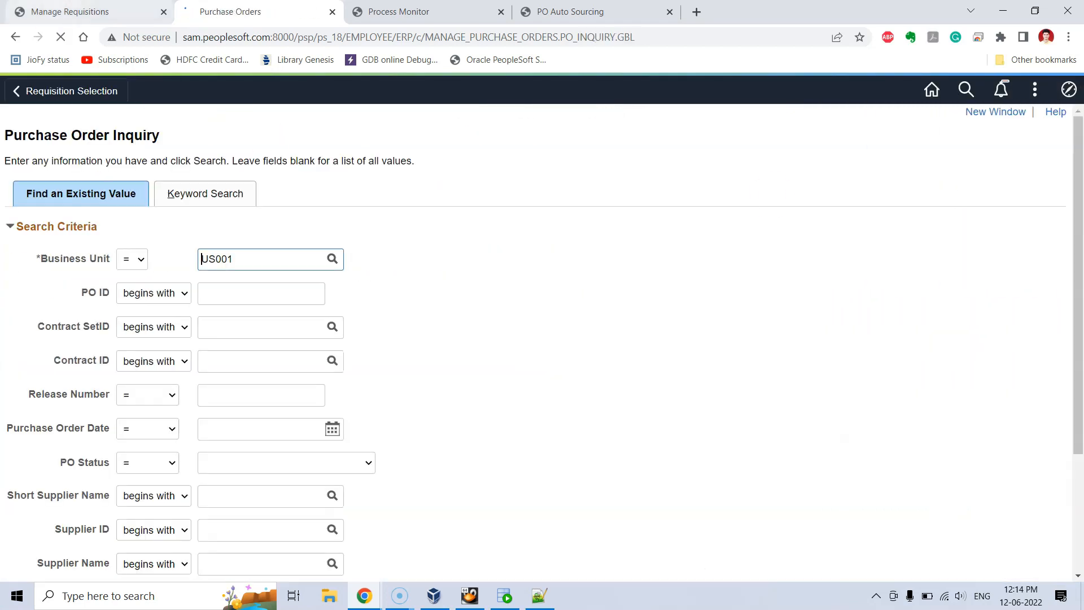
Step: Copy the PO number of requisition line 1, search the Purchase Order Inquiry for it and check the order's budget status
click(107, 11)
double_click(252, 221)
double_click(216, 213)
double_click(200, 291)
key(ctrl+c)
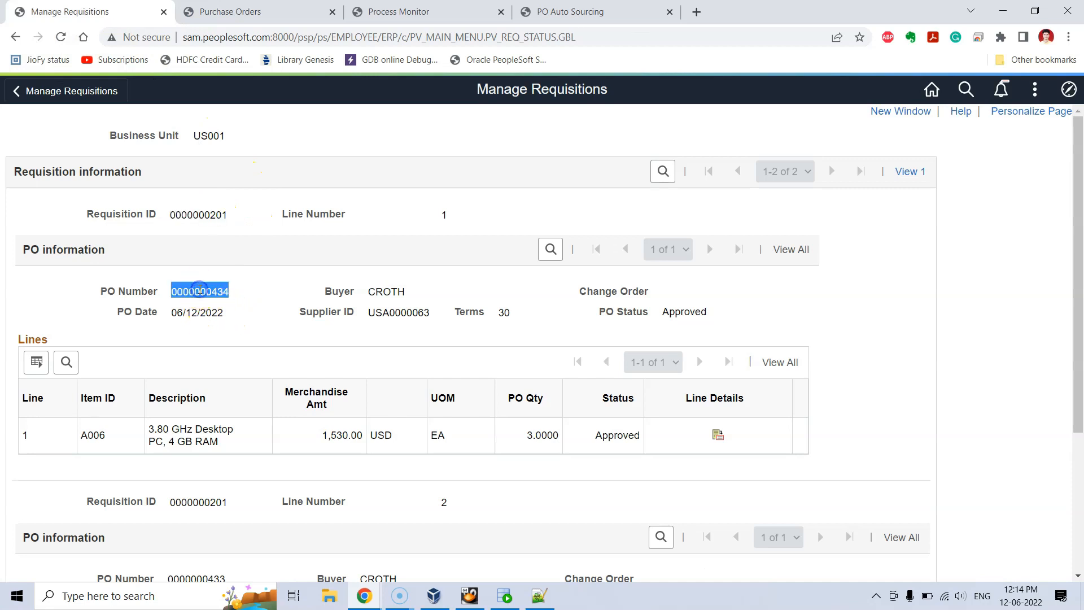
click(243, 11)
click(213, 294)
key(ctrl+v)
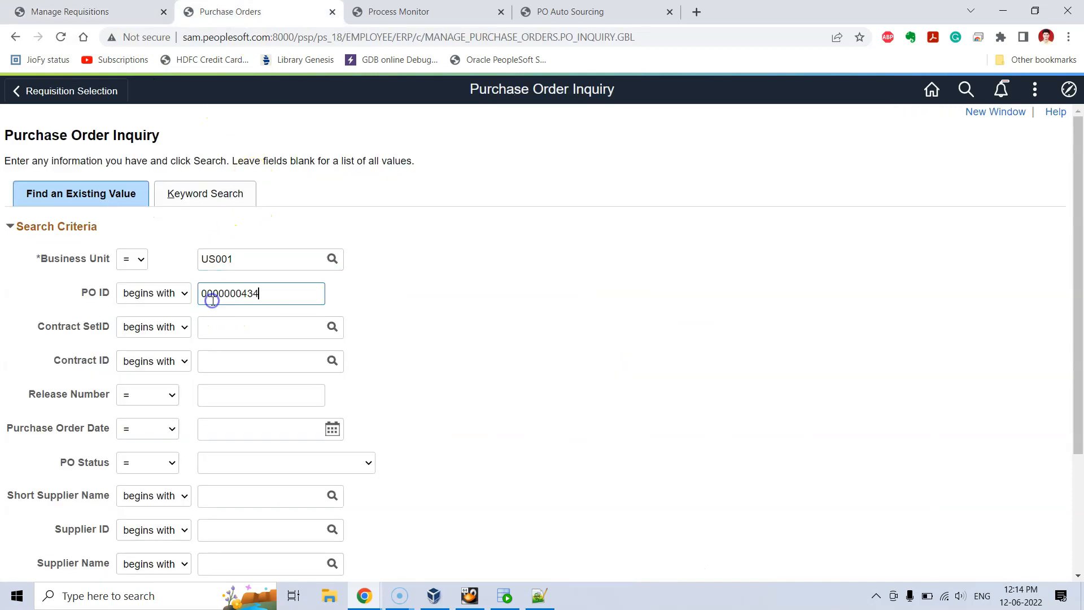
scroll(96, 333, down, 3)
click(56, 545)
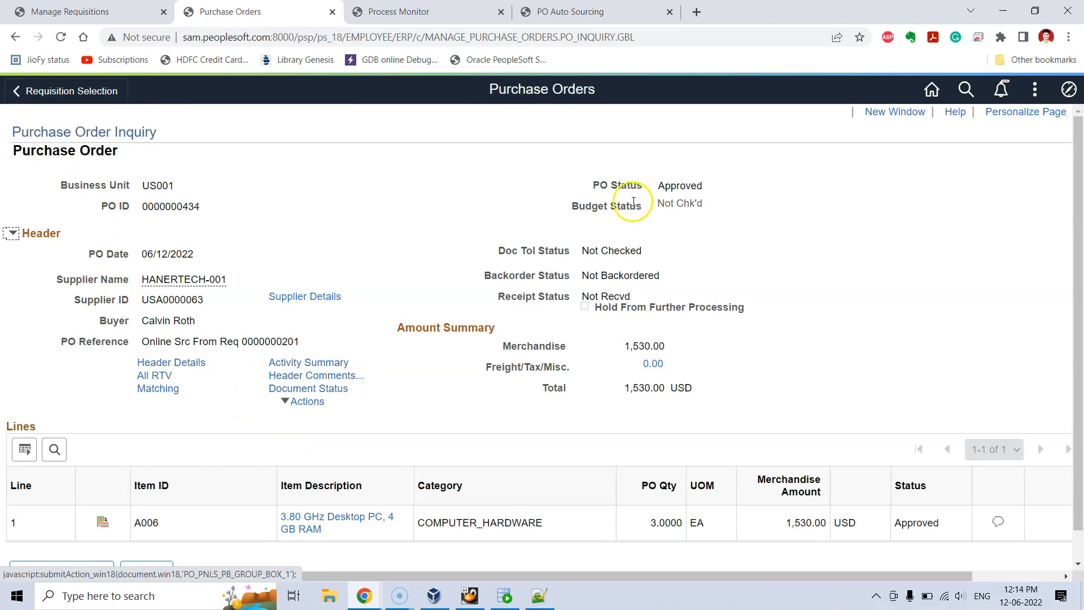
click(699, 204)
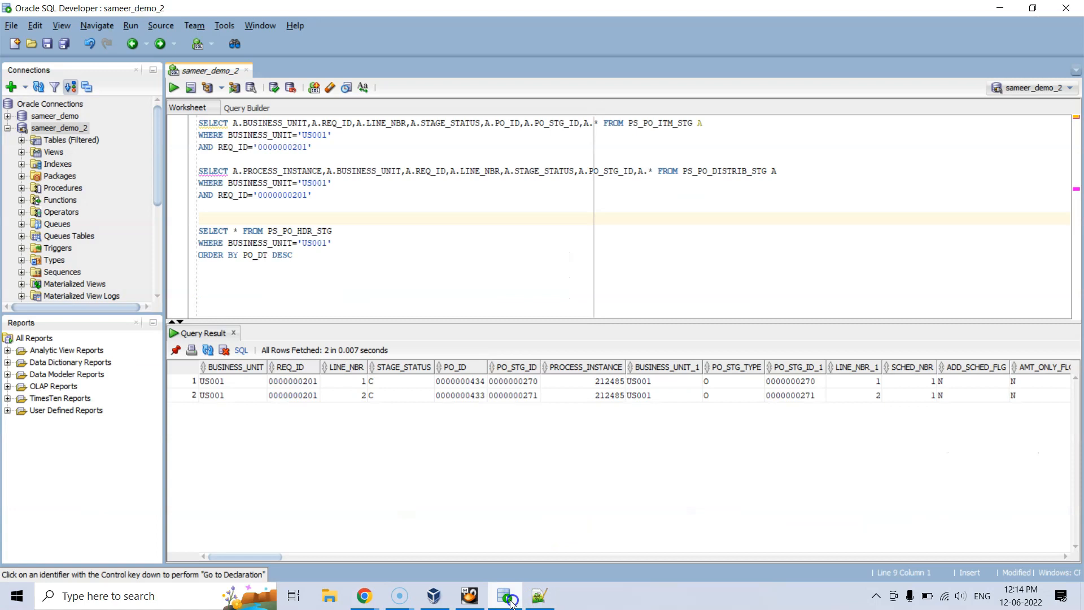
click(505, 596)
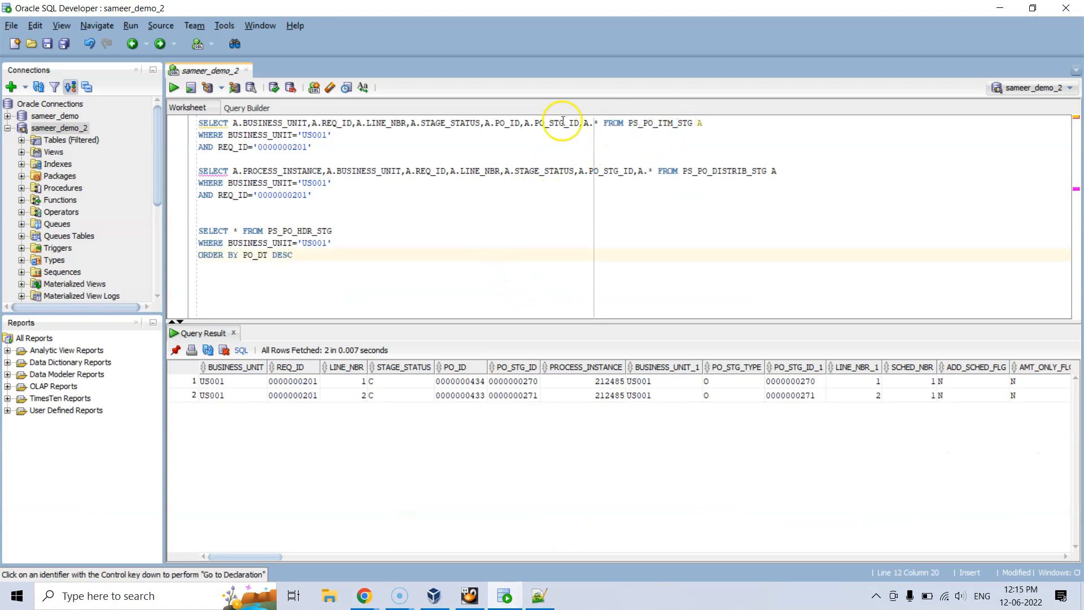
drag(315, 158, 173, 120)
click(176, 88)
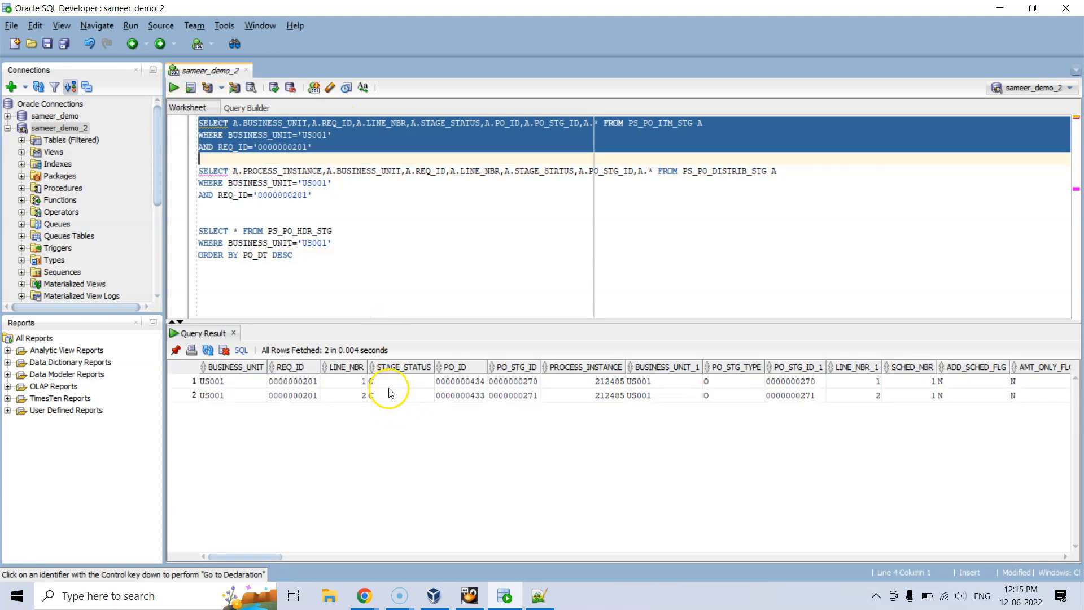
drag(395, 386, 390, 395)
click(408, 251)
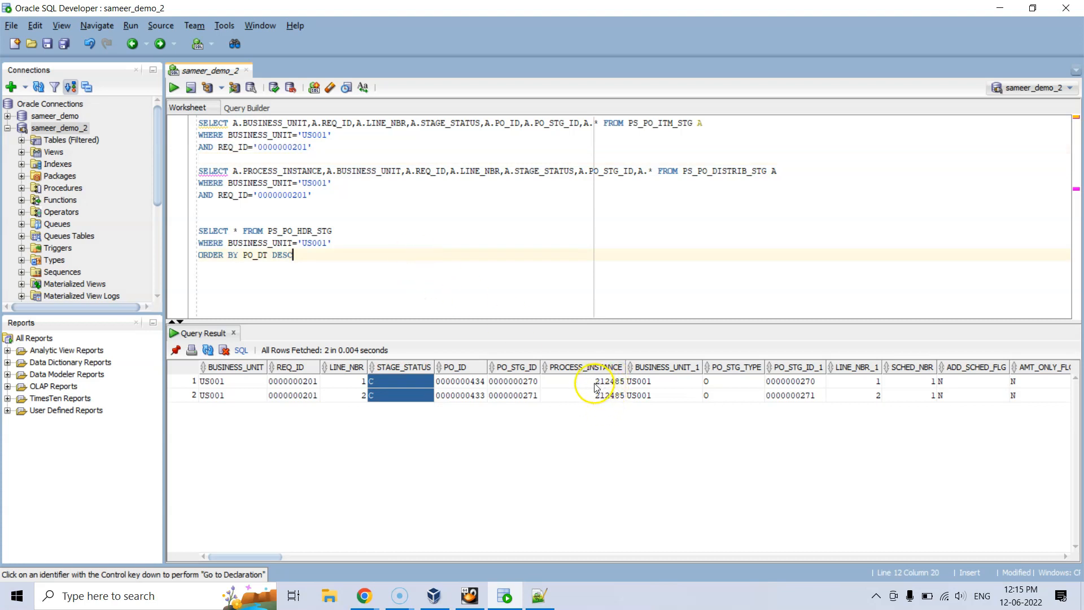
Step: Compare the process instance of the two staged item rows with the instance in the Process Monitor message log of PO_AUTO_SRC
drag(596, 384, 596, 395)
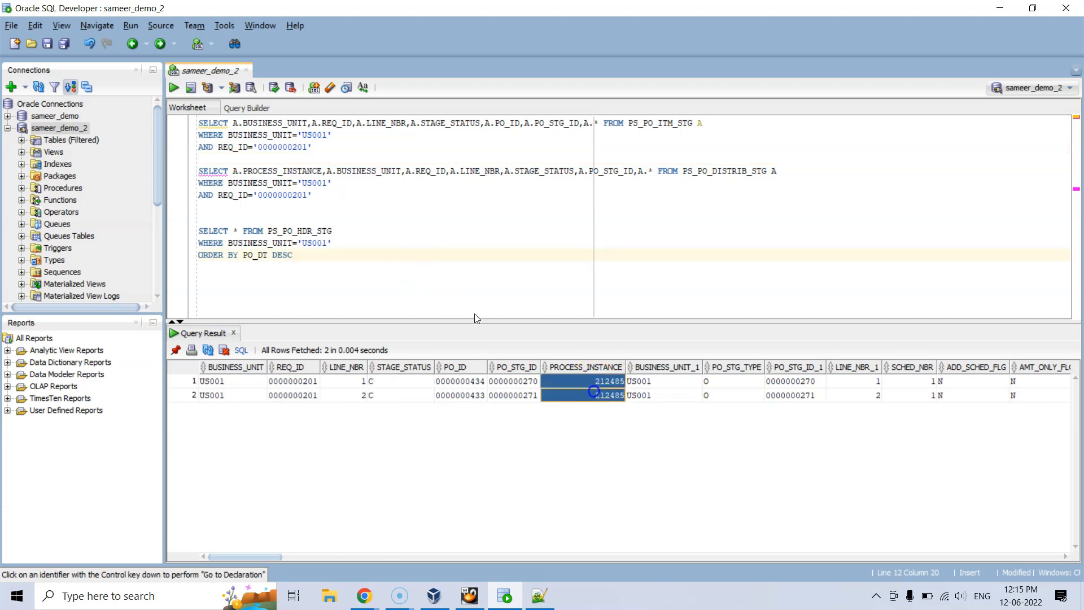
click(576, 303)
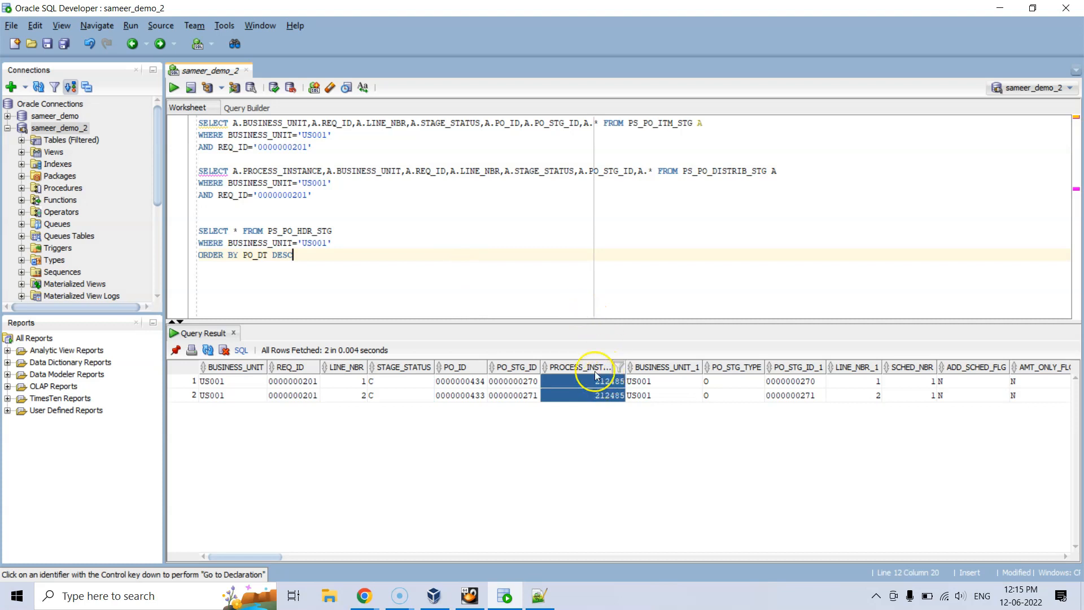
click(478, 197)
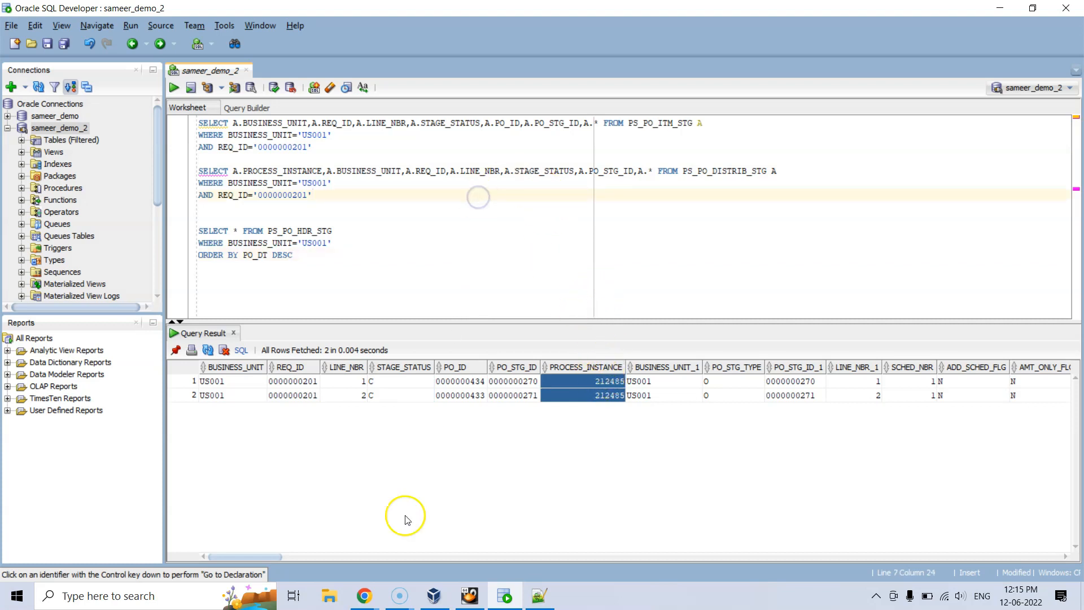
mouse_move(365, 596)
click(318, 529)
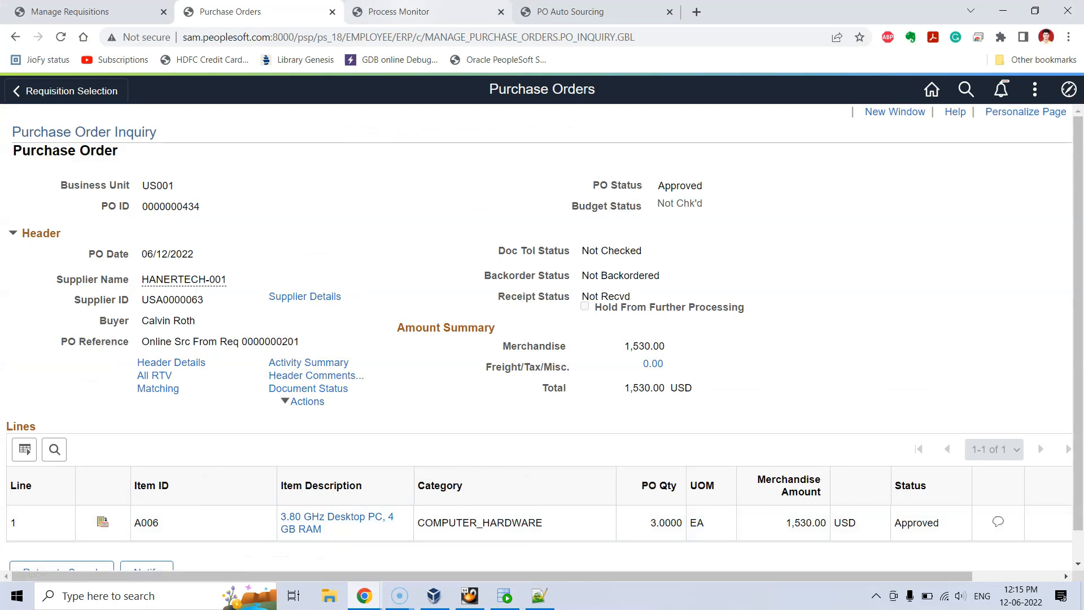
click(404, 12)
double_click(113, 210)
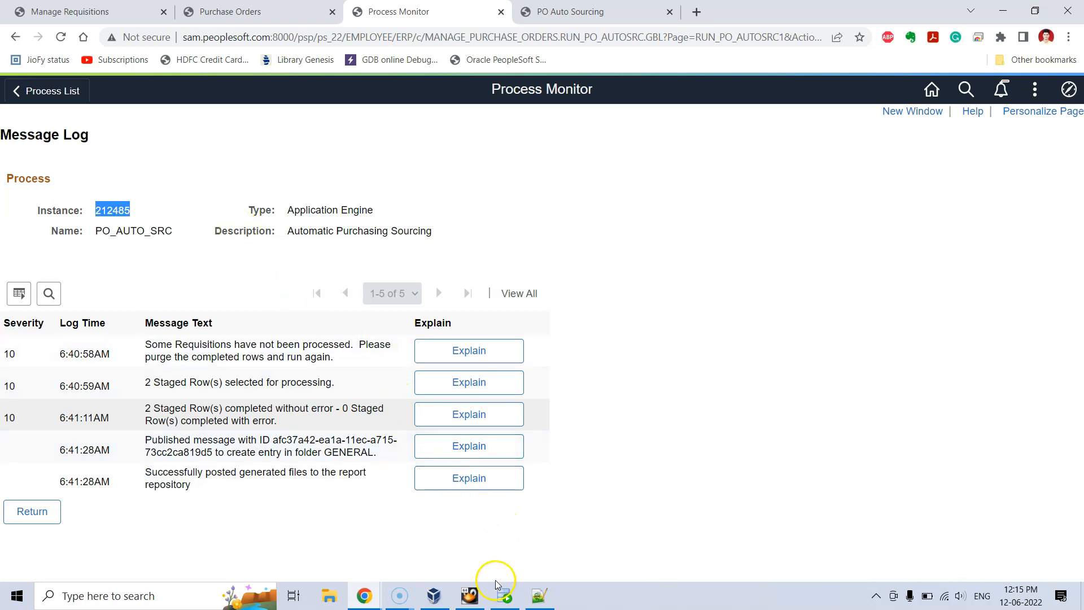
click(504, 594)
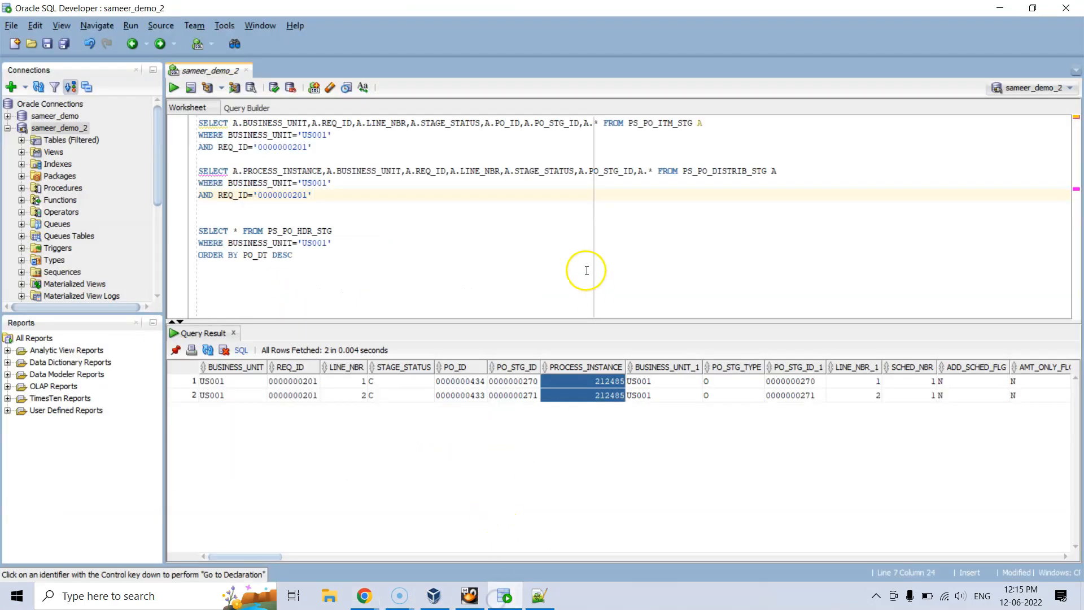
Step: Check the PO IDs assigned to both requisition lines in the PS_PO_ITM_STG result
click(532, 302)
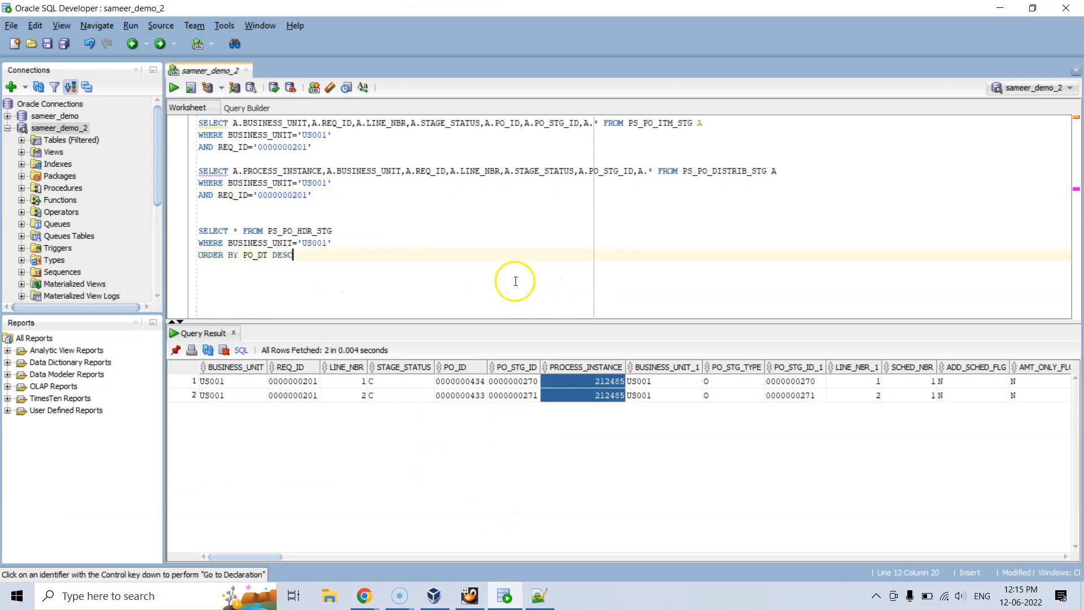
drag(450, 381, 460, 396)
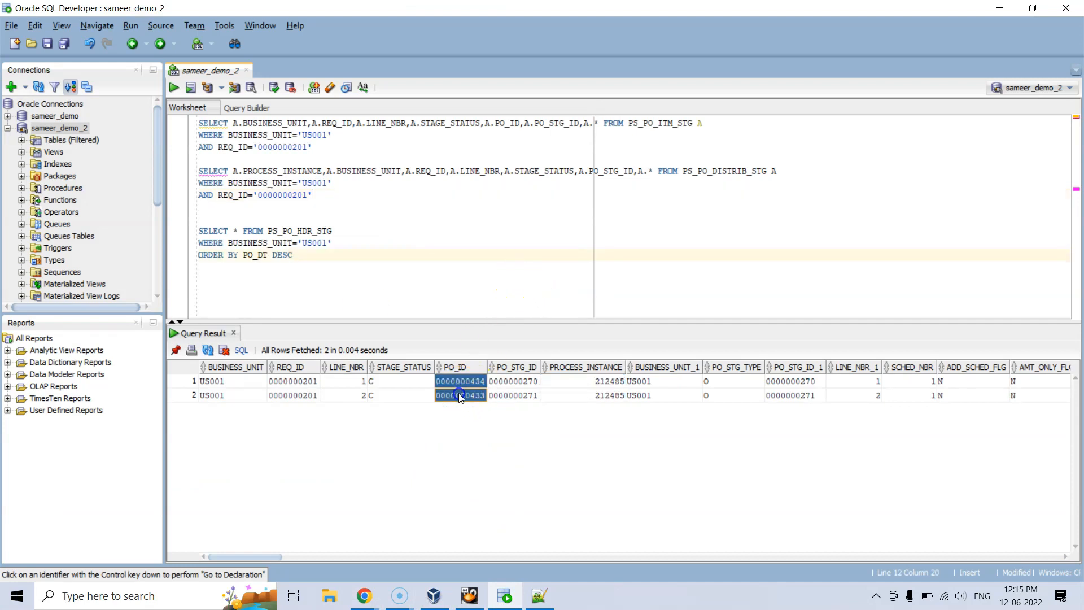
click(346, 204)
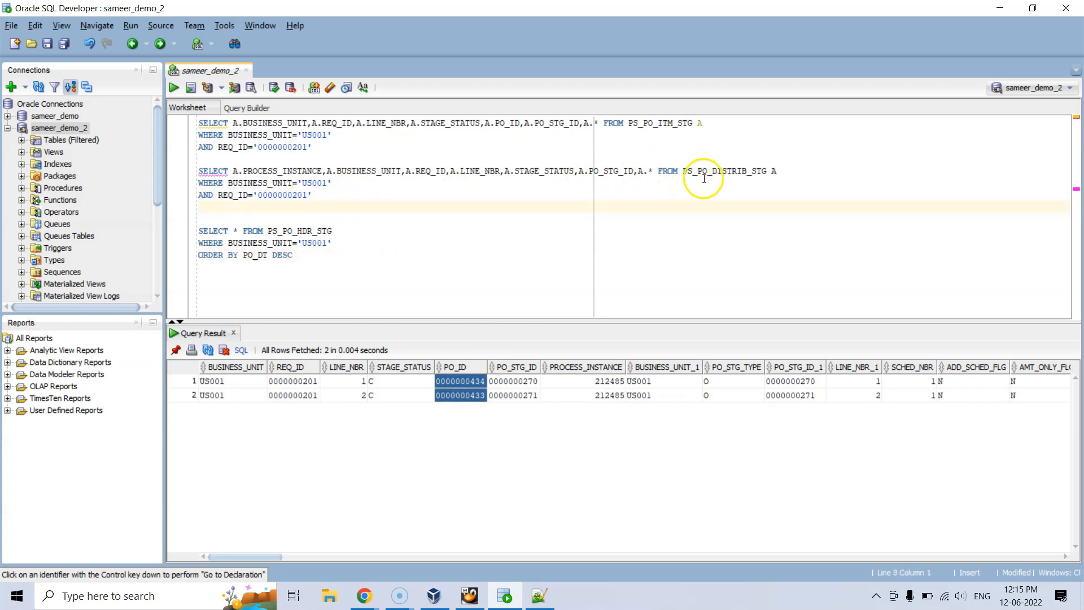
drag(350, 199, 195, 170)
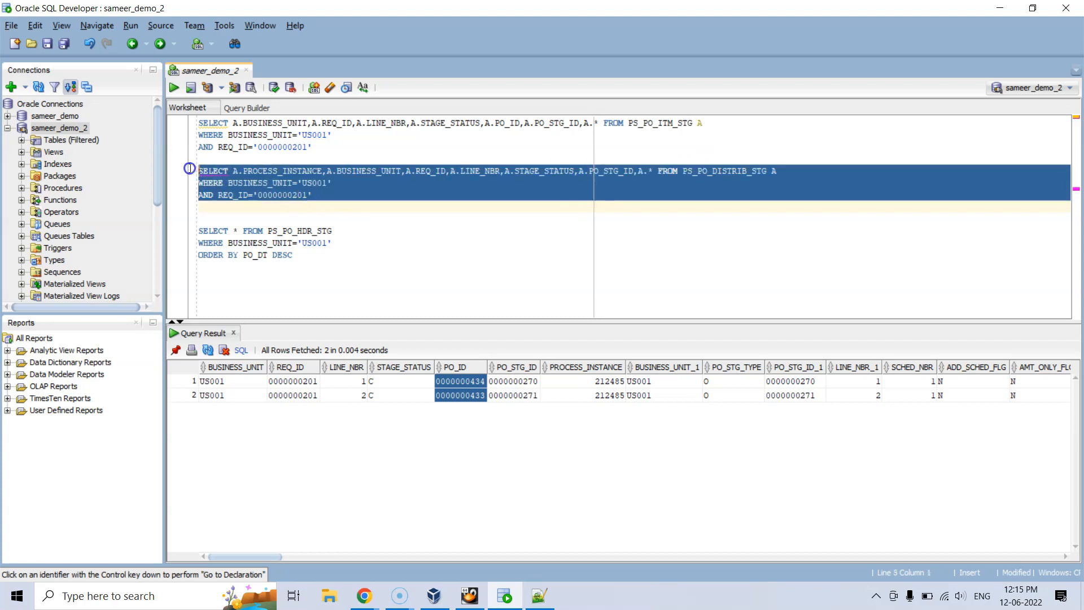
click(177, 89)
click(471, 382)
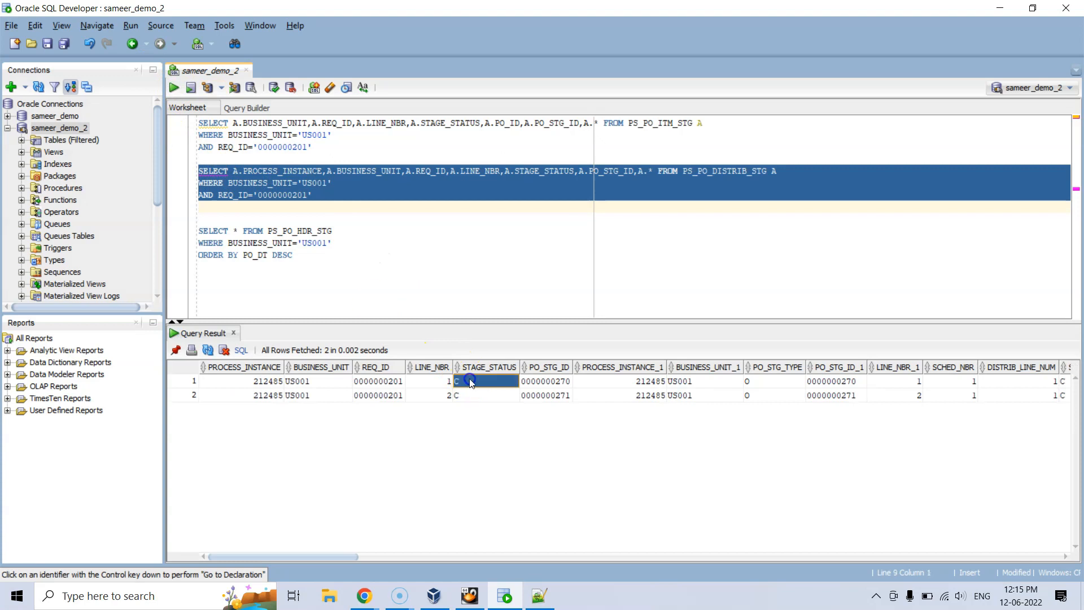
drag(471, 382, 472, 397)
drag(602, 384, 612, 399)
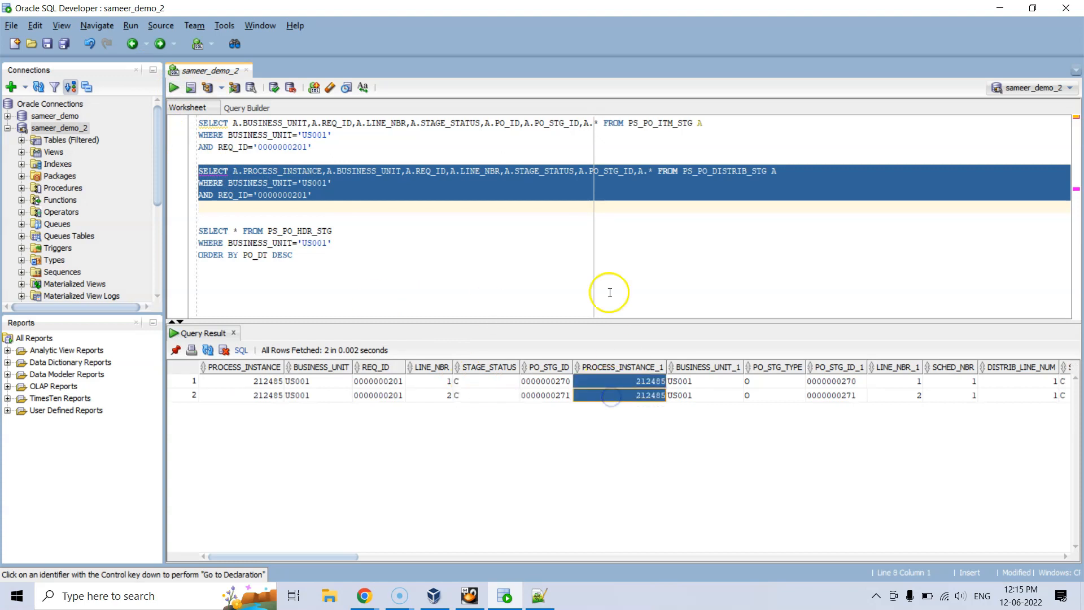
click(442, 209)
click(557, 259)
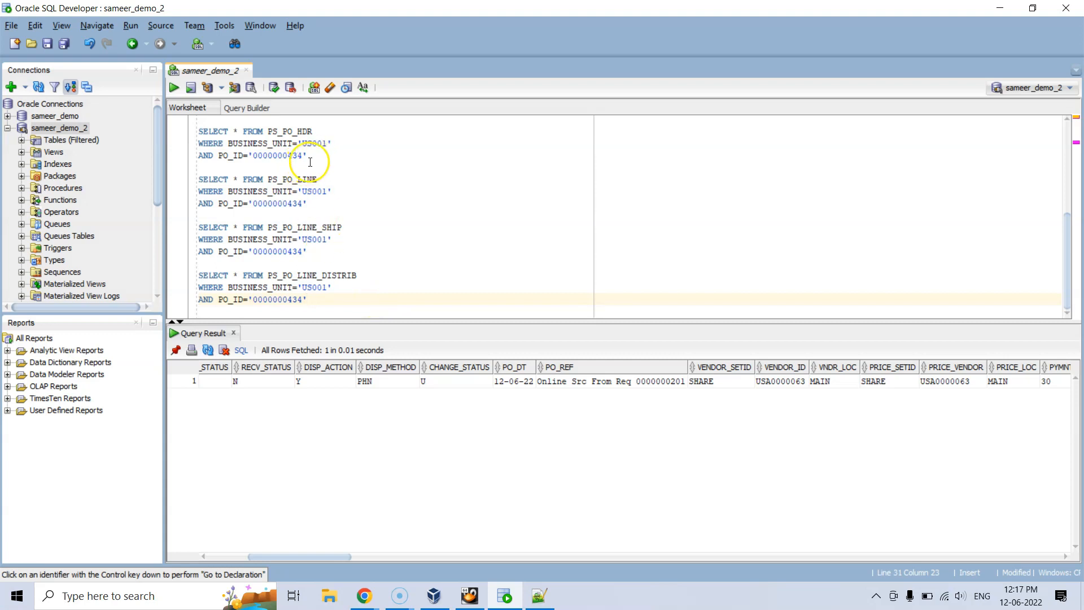
Step: Run the PS_PO_HDR query for the purchase order of requisition line 1 and check its PO status and PO reference
double_click(278, 157)
click(314, 168)
drag(318, 163, 191, 133)
click(175, 88)
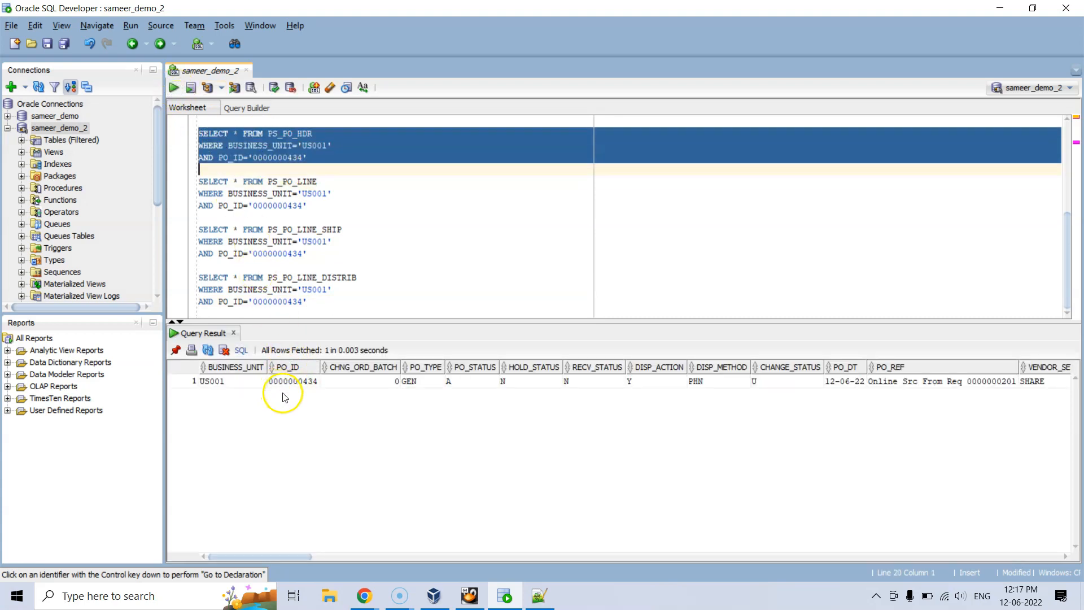
click(462, 384)
click(467, 302)
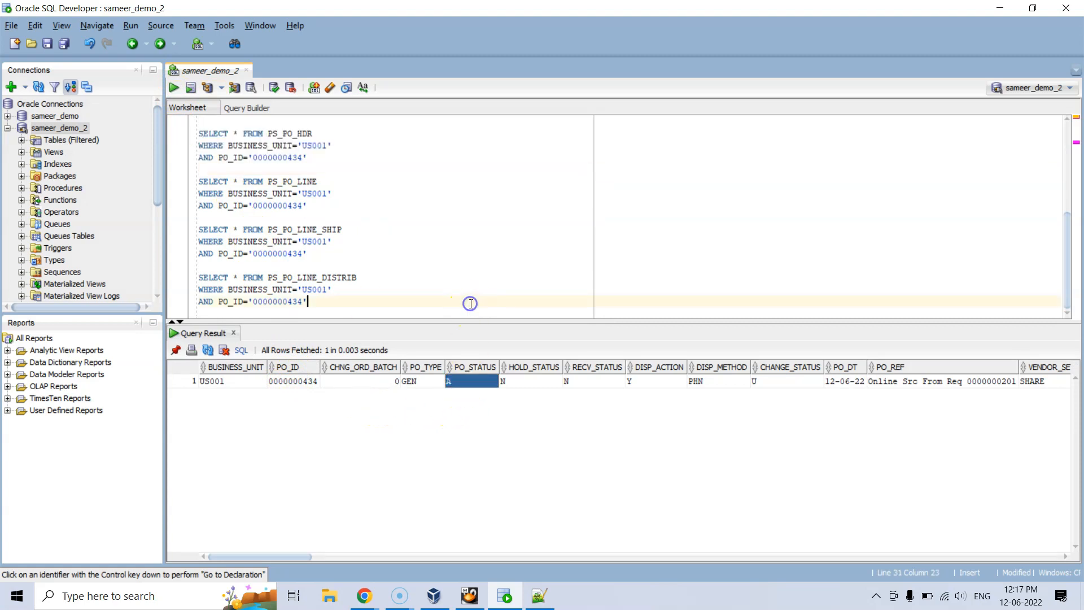
click(503, 276)
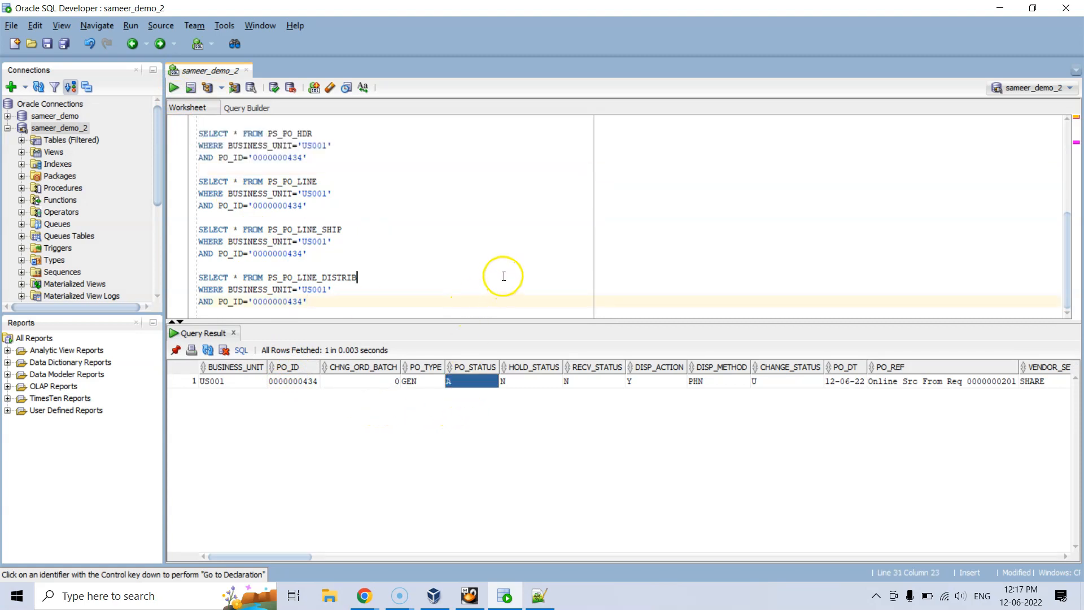
click(883, 388)
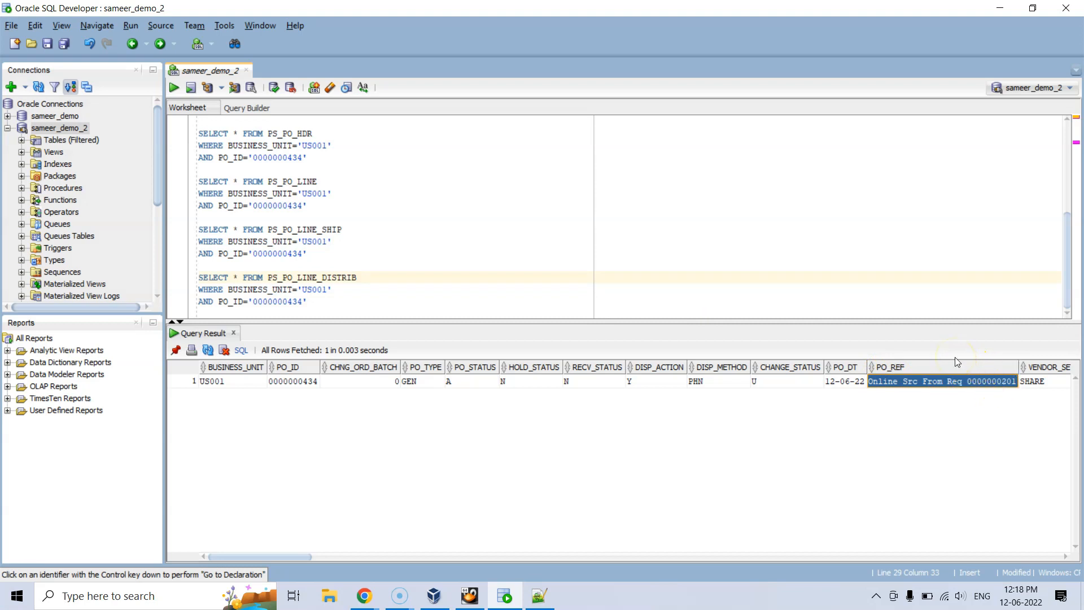
Step: Run the PS_PO_LINE query and the PS_PO_LINE_SHIP query for the same purchase order to view its line and schedule data
click(348, 206)
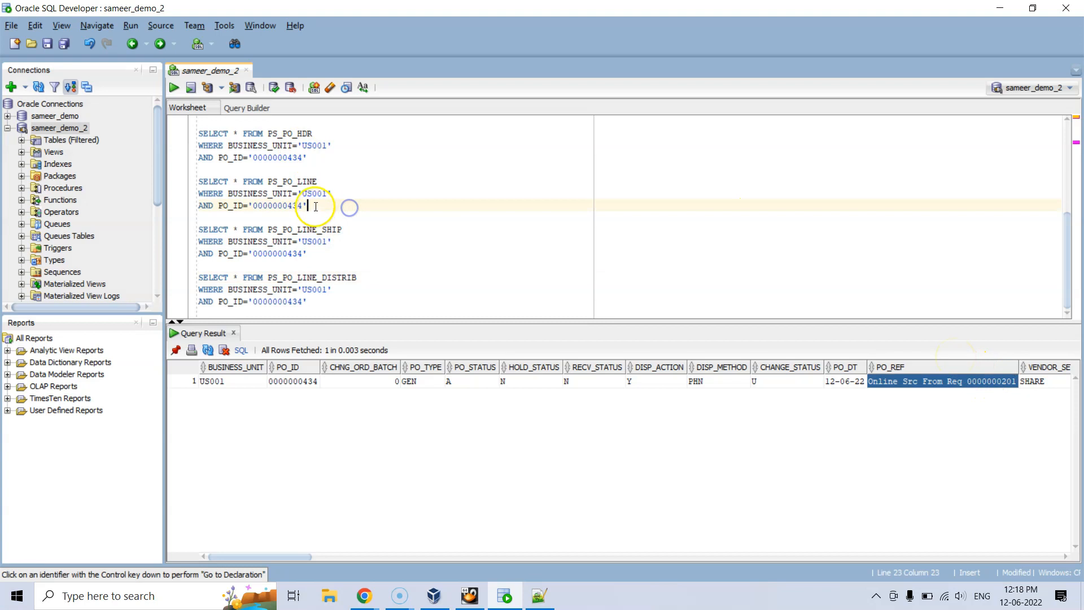
shift+click(199, 181)
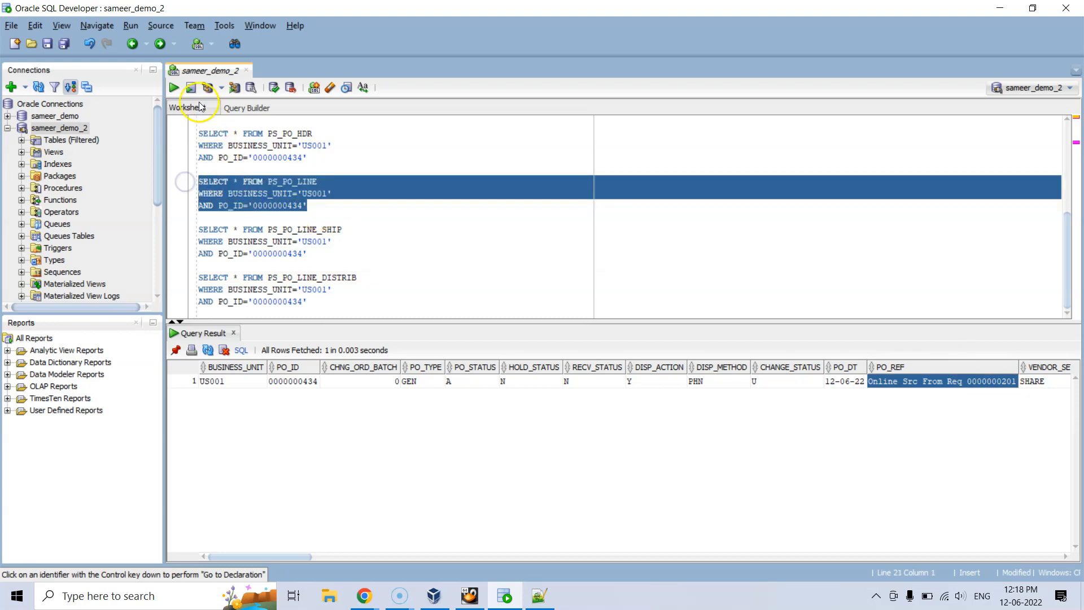
click(177, 88)
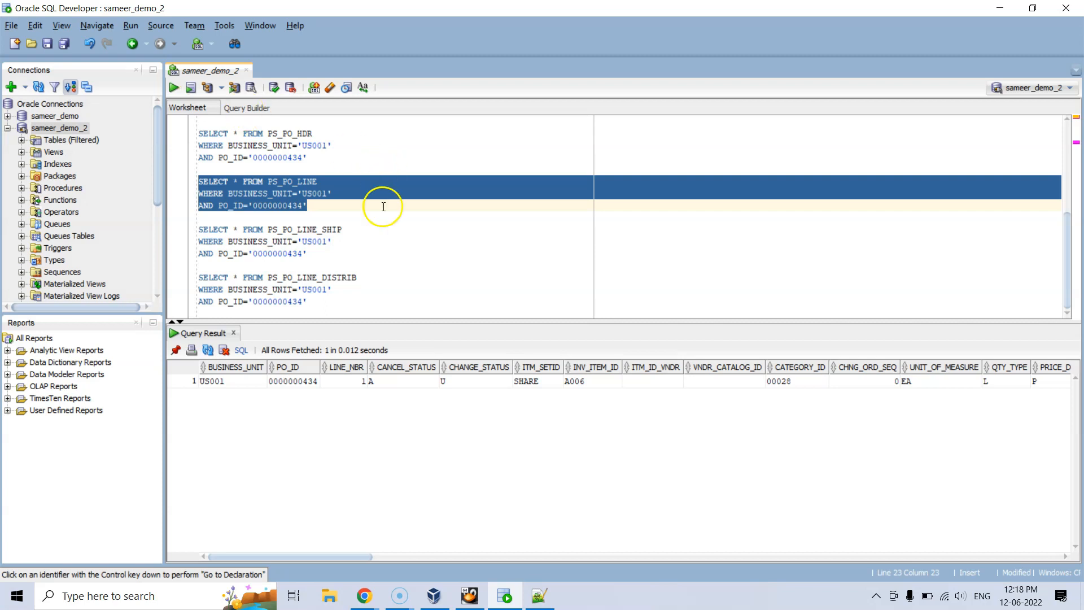
click(340, 262)
drag(315, 255, 189, 232)
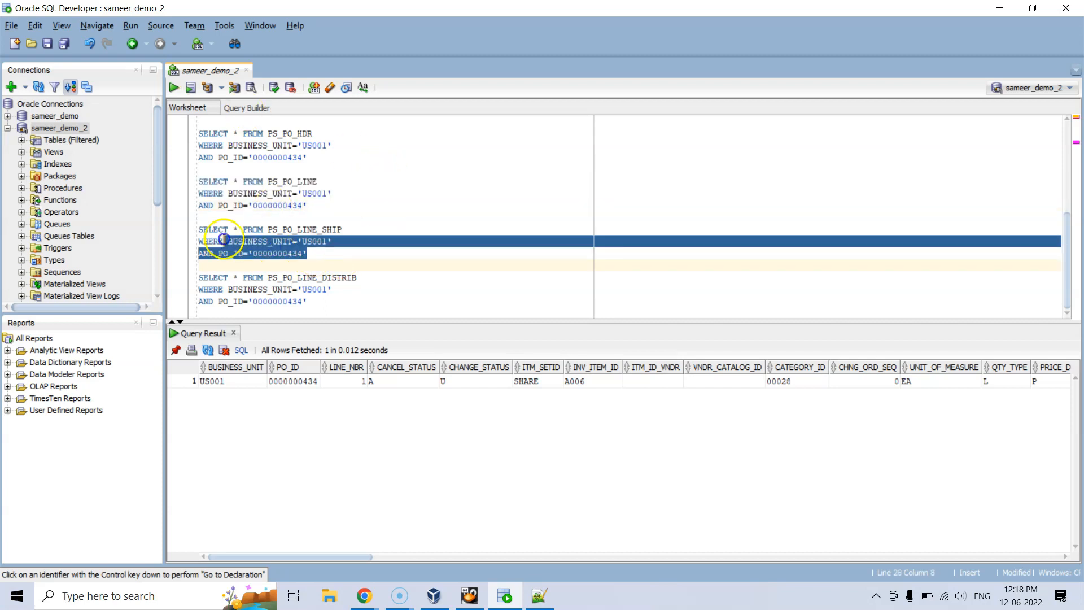
click(172, 89)
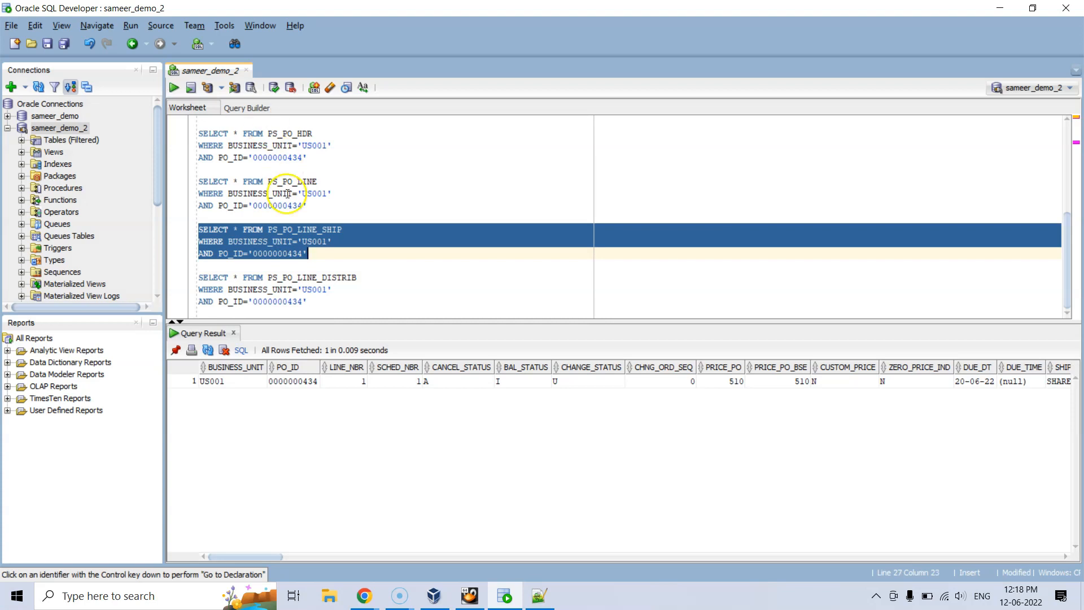
click(254, 231)
Step: Run the PS_PO_LINE_DISTRIB query for the same purchase order to view its distribution data
click(318, 289)
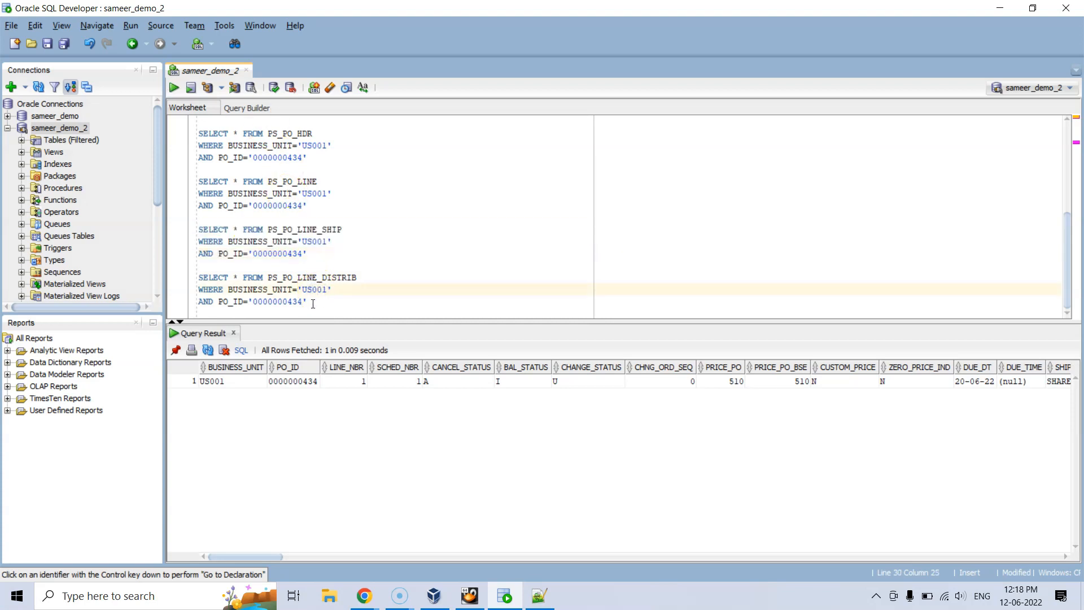
drag(312, 306, 176, 276)
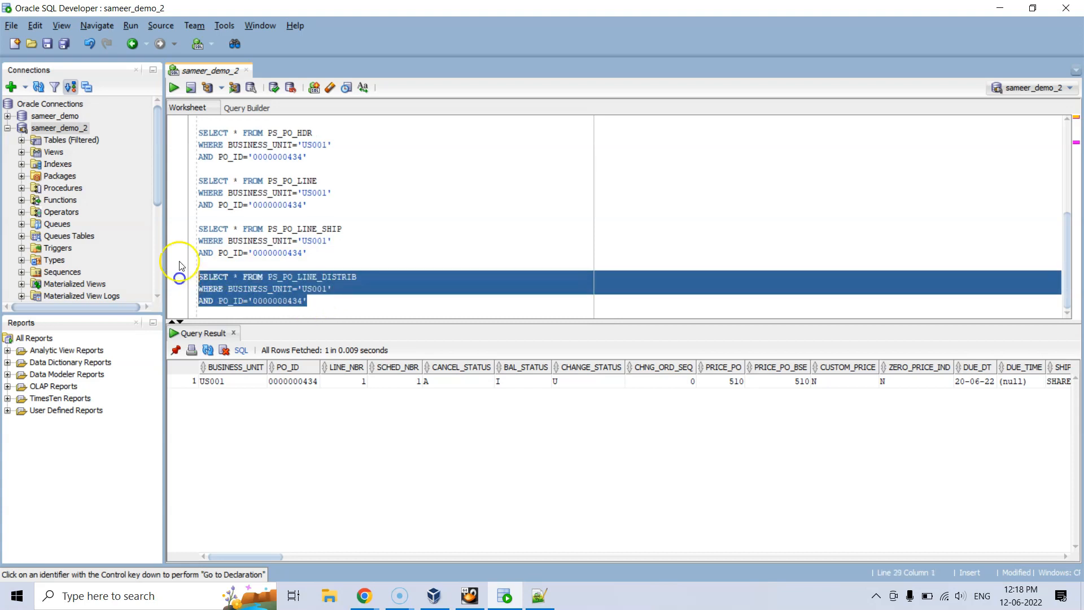
click(171, 89)
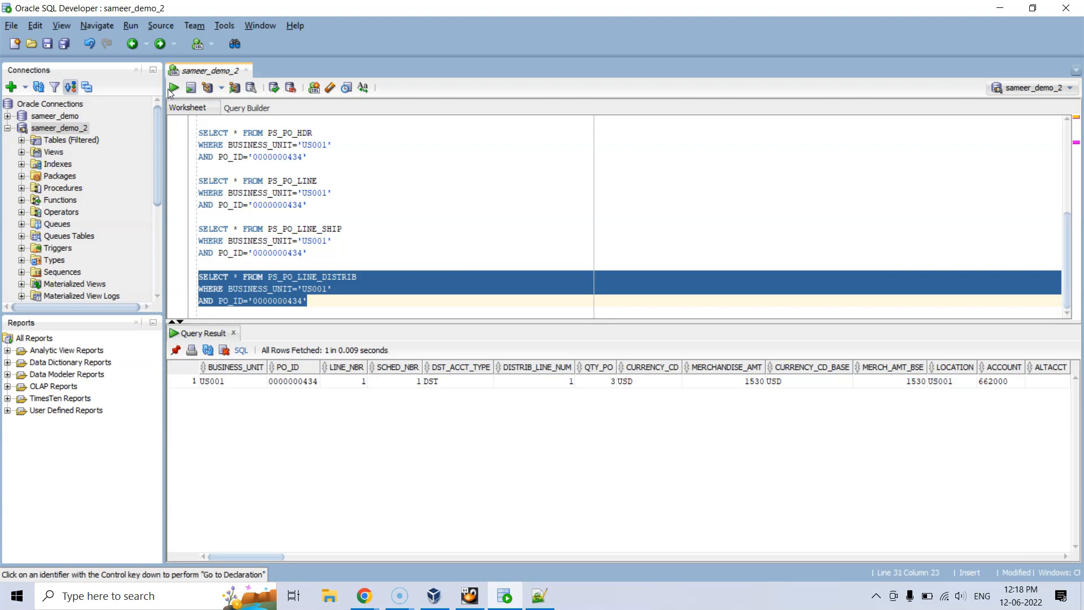
click(333, 250)
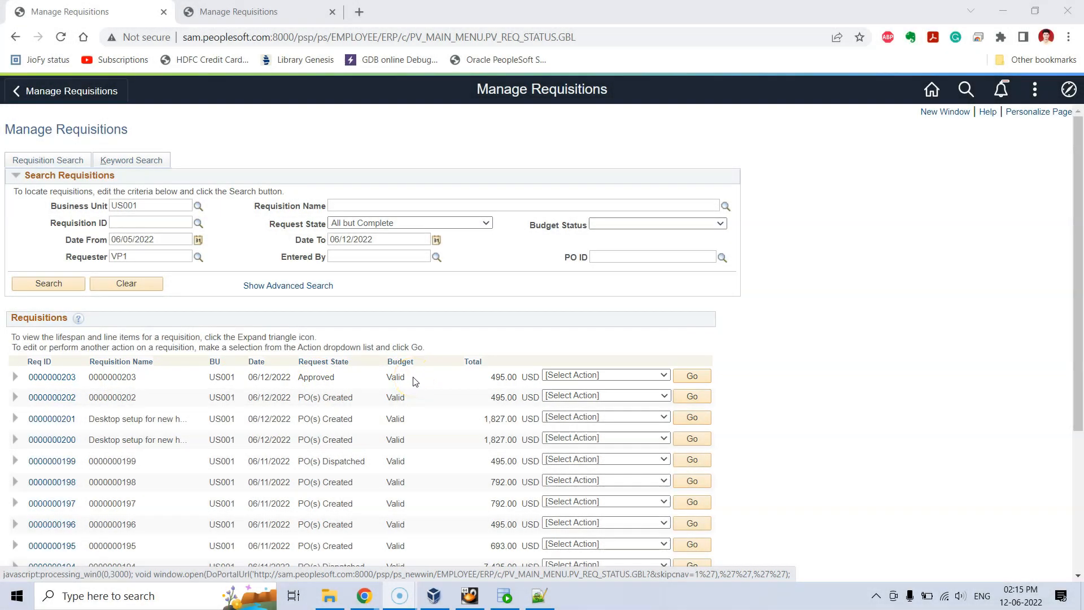
Step: Replace the second Manage Requisitions page in the browser with the Add/Update POs page under Purchasing, Purchase Orders
click(243, 11)
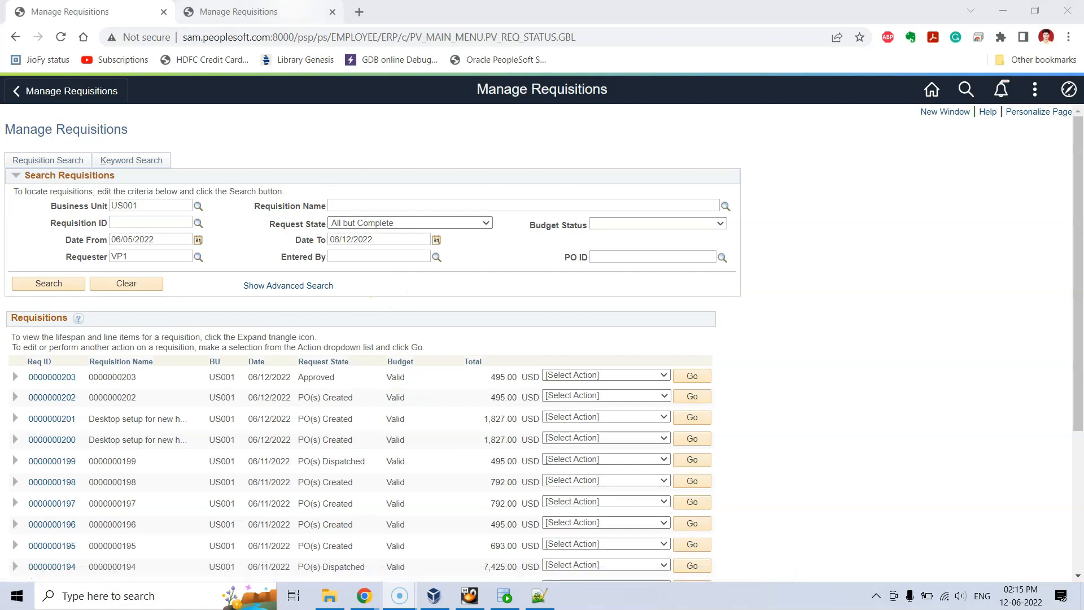
click(1069, 89)
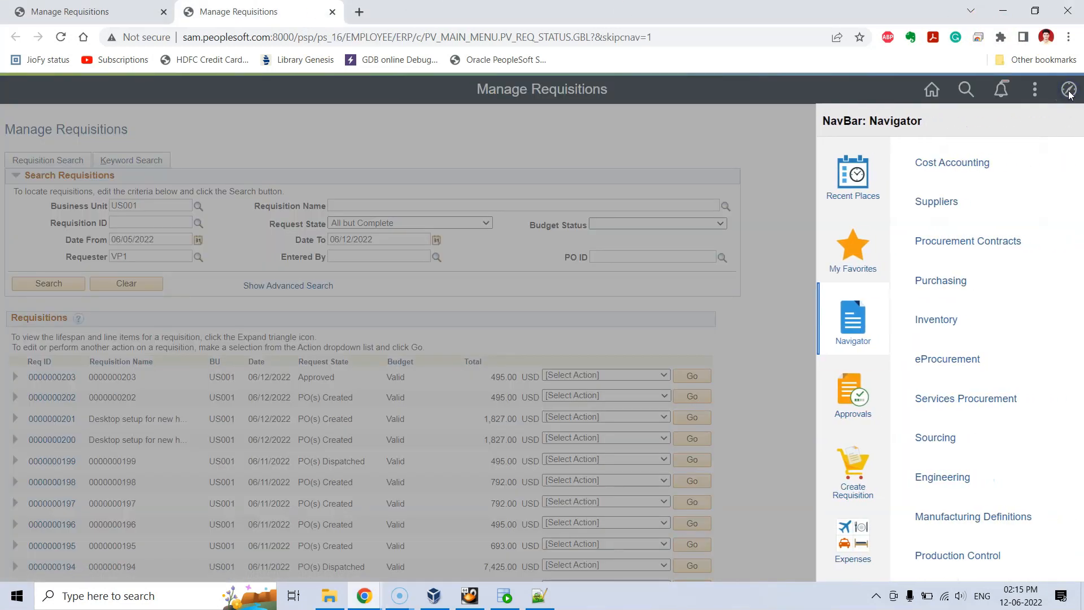
click(929, 285)
click(933, 309)
click(942, 350)
click(942, 509)
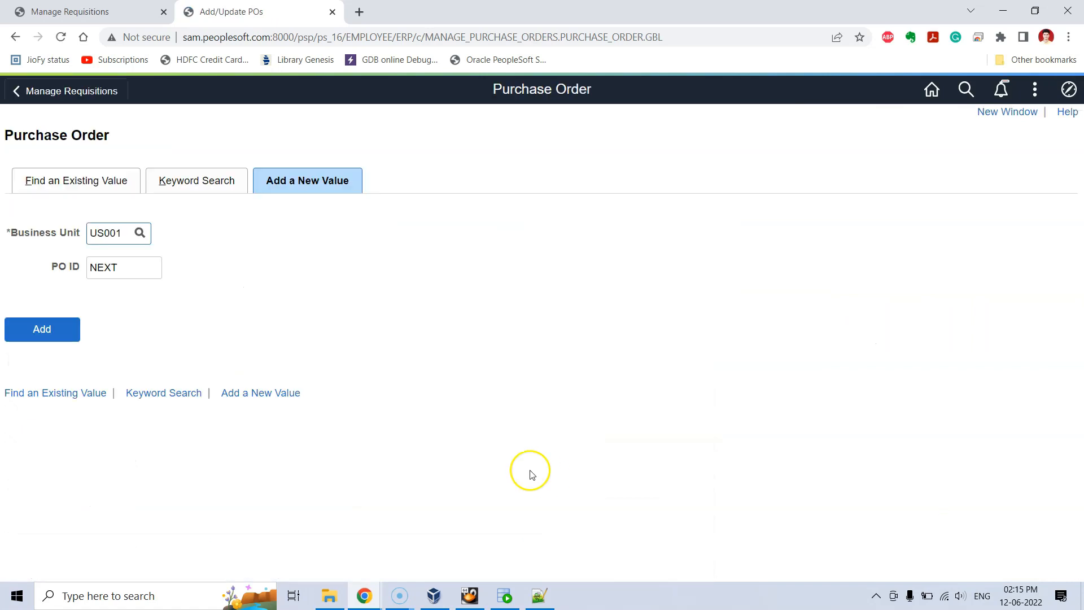
Step: Add a new purchase order in business unit US001 with the PO ID NEXT
click(343, 191)
click(116, 275)
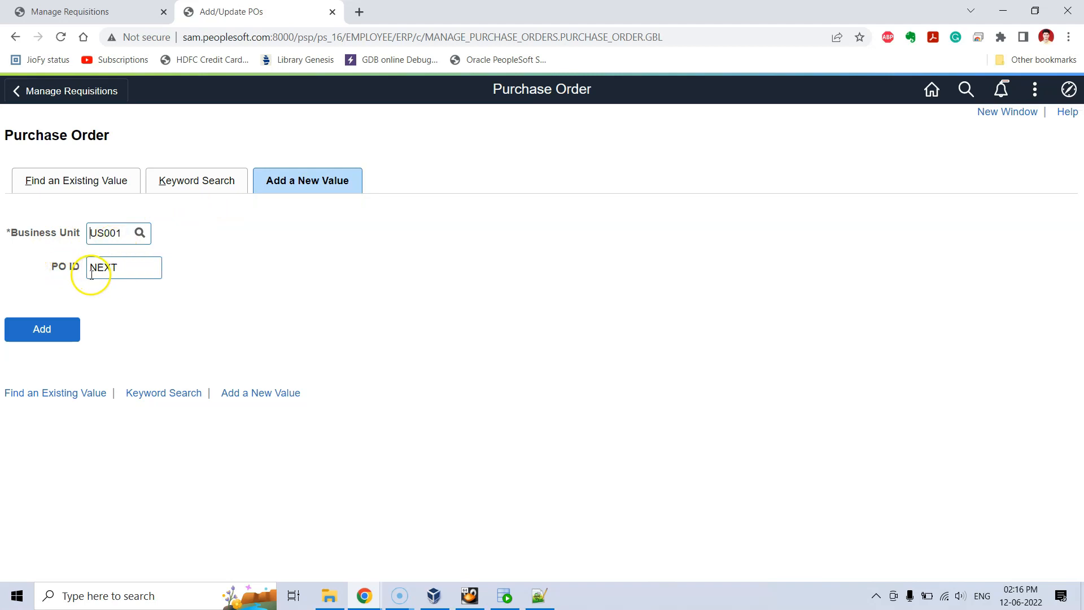
click(63, 330)
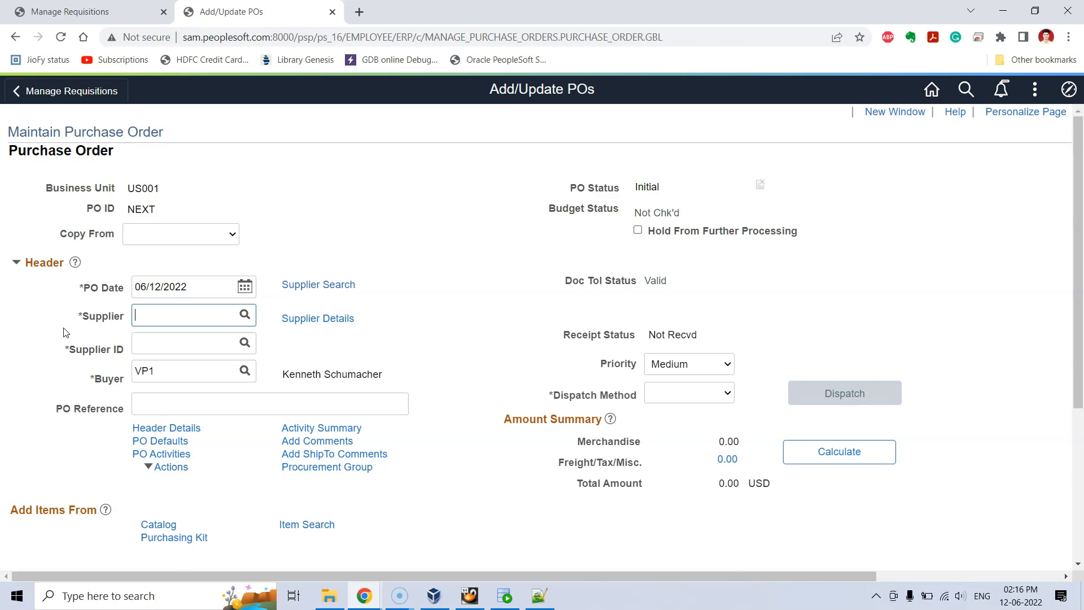
Step: Set the supplier of the new purchase order to STIPLES-001 with supplier ID USA0000051
click(148, 317)
click(152, 341)
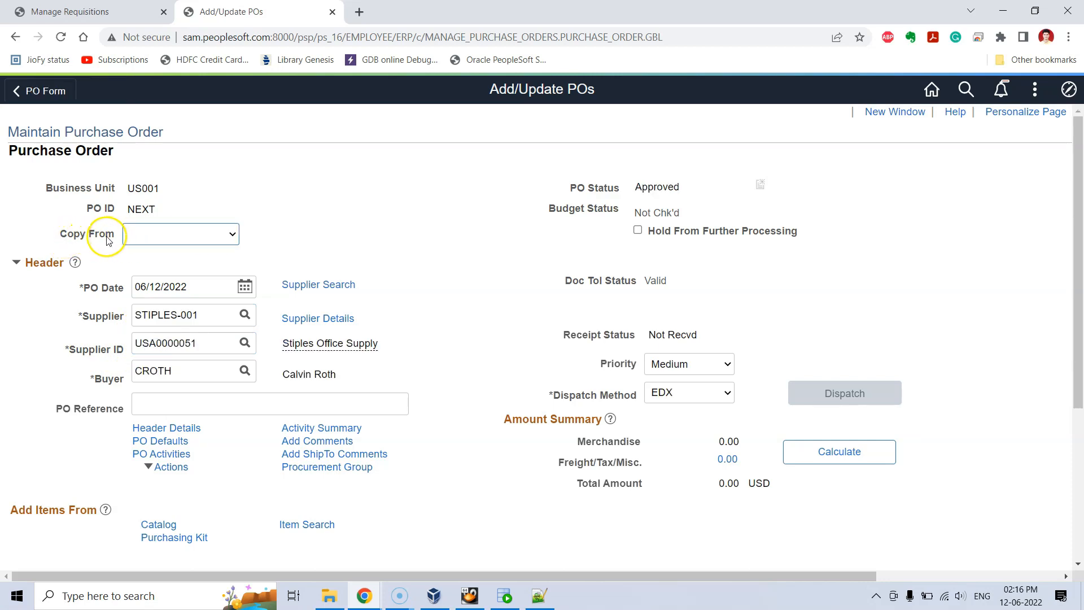
Step: Choose to copy the new purchase order from a requisition
click(209, 240)
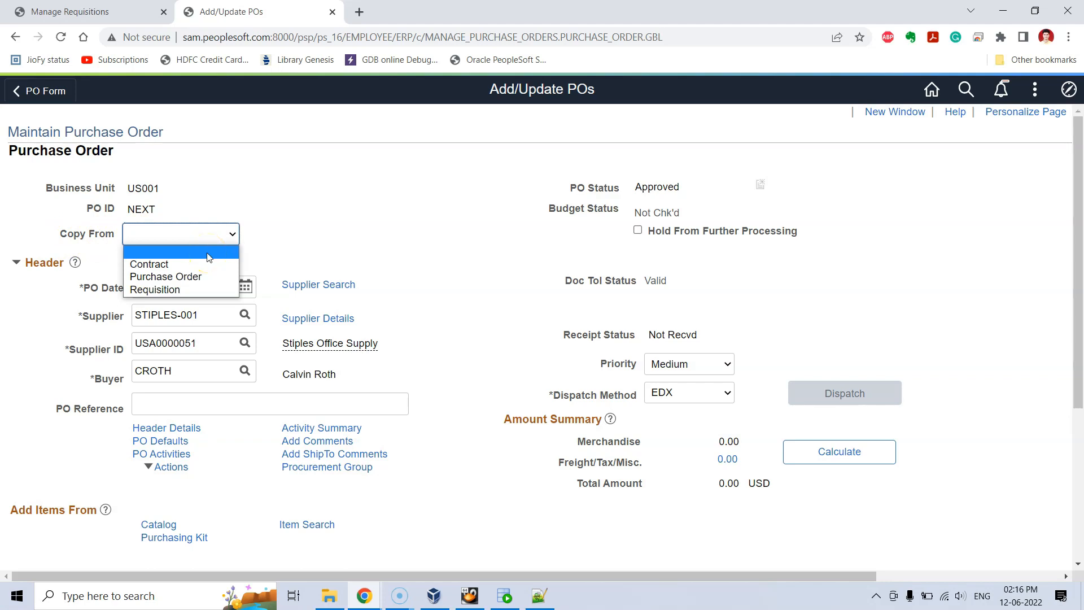
click(196, 291)
click(192, 298)
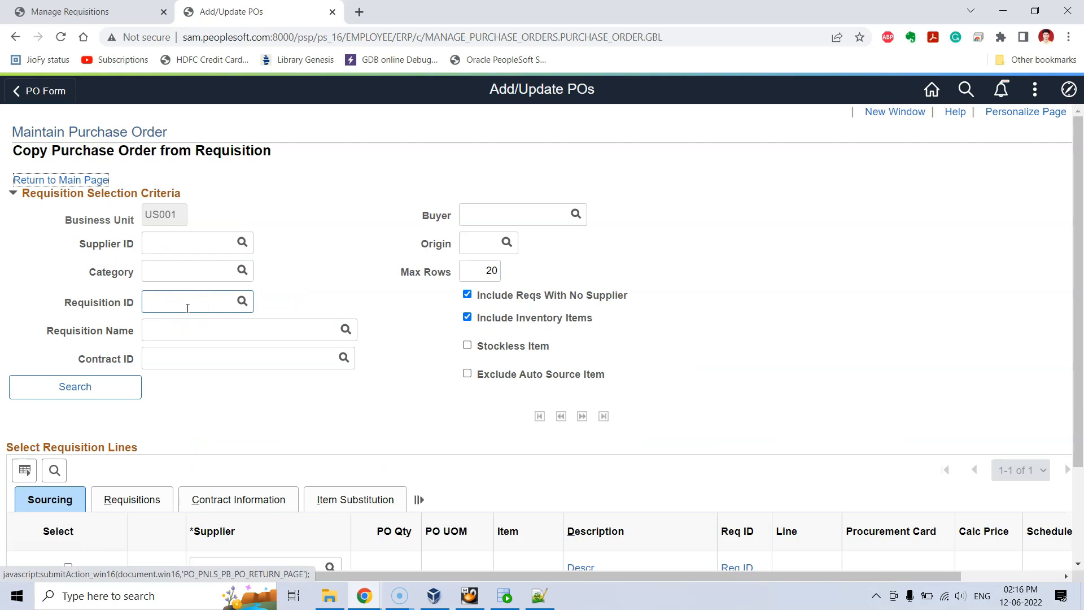
click(70, 12)
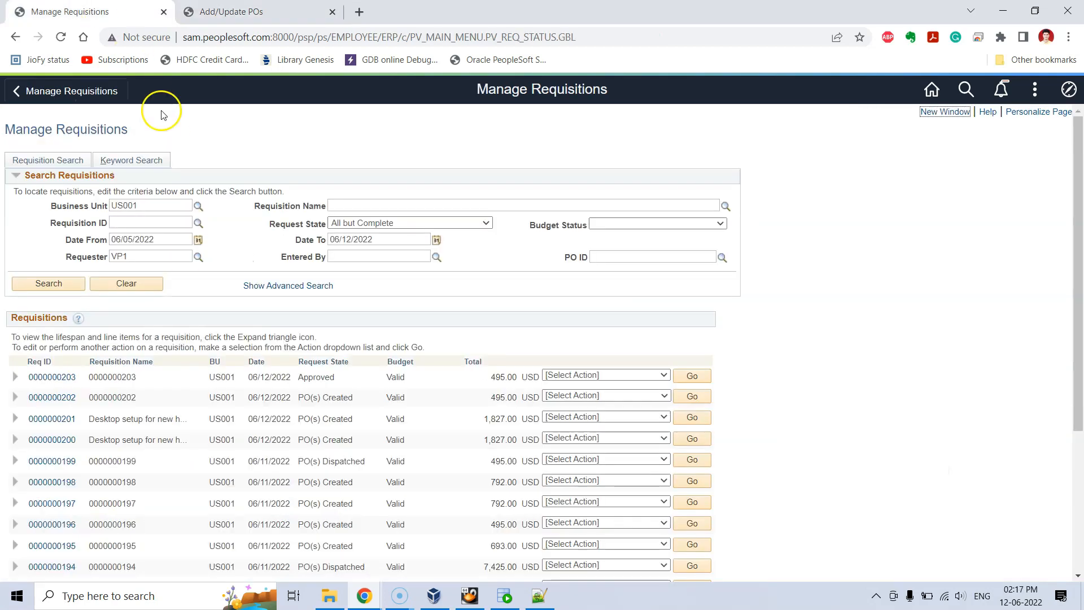
double_click(112, 376)
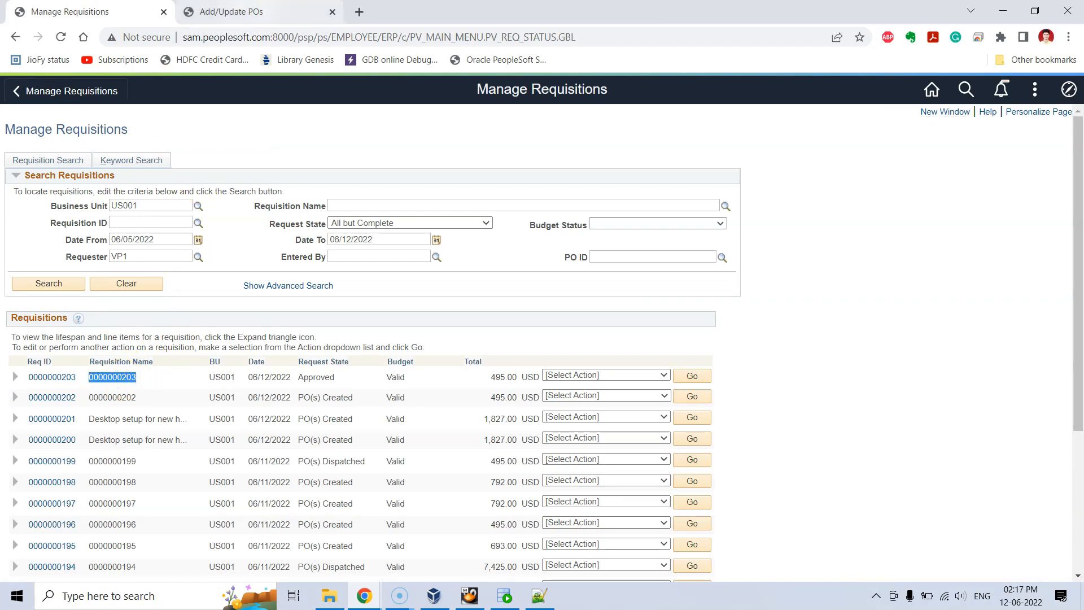
key(ctrl+c)
key(ctrl+Tab)
key(ctrl+v)
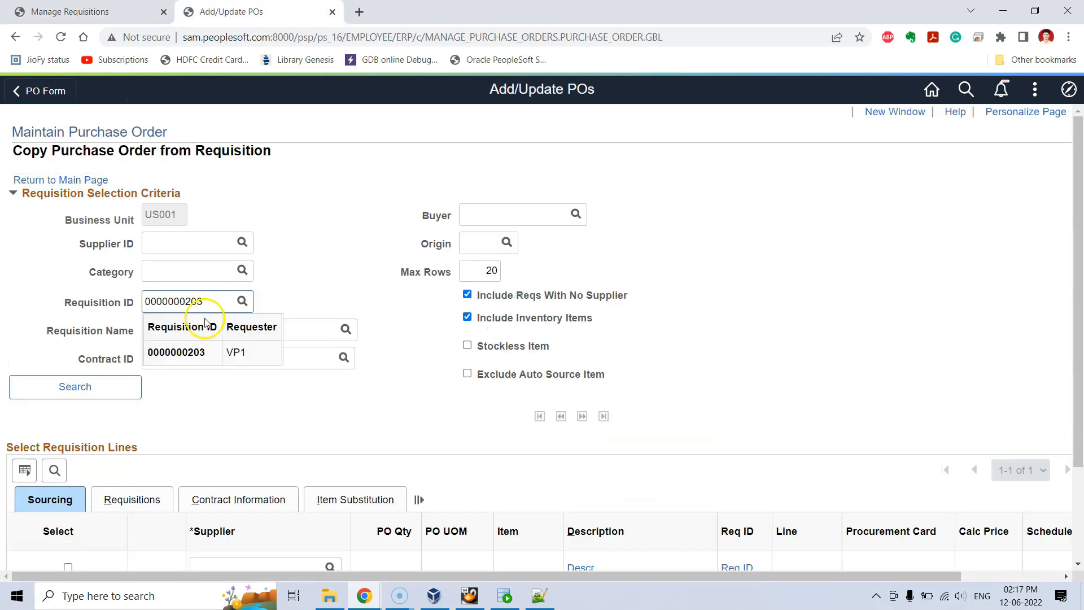
click(182, 352)
click(114, 392)
scroll(136, 375, down, 2)
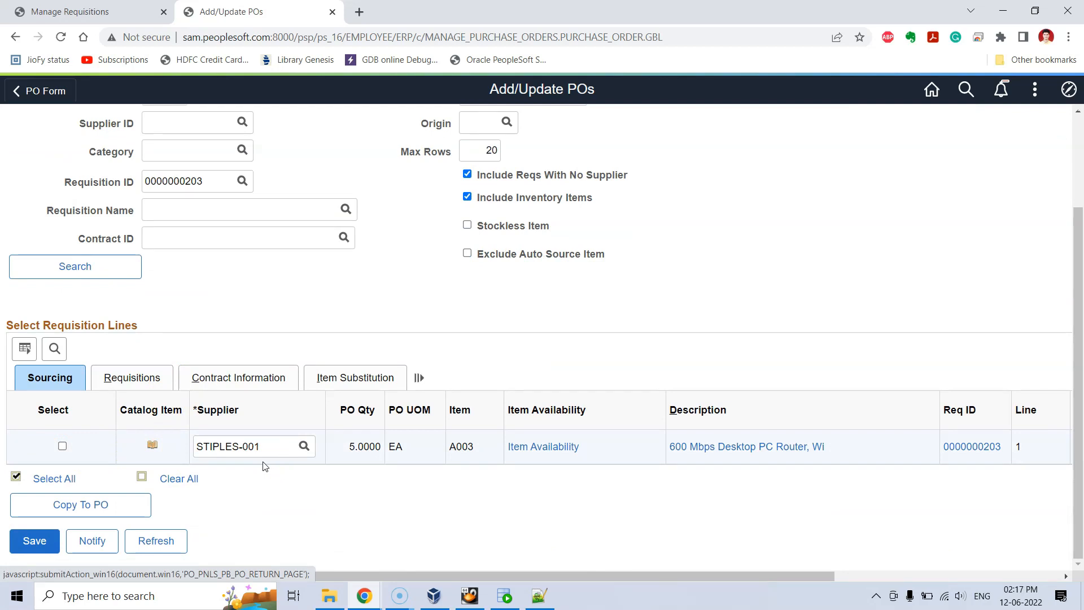
Step: Copy the 600 Mbps Desktop PC Router requisition line to the purchase order and save the order
click(63, 446)
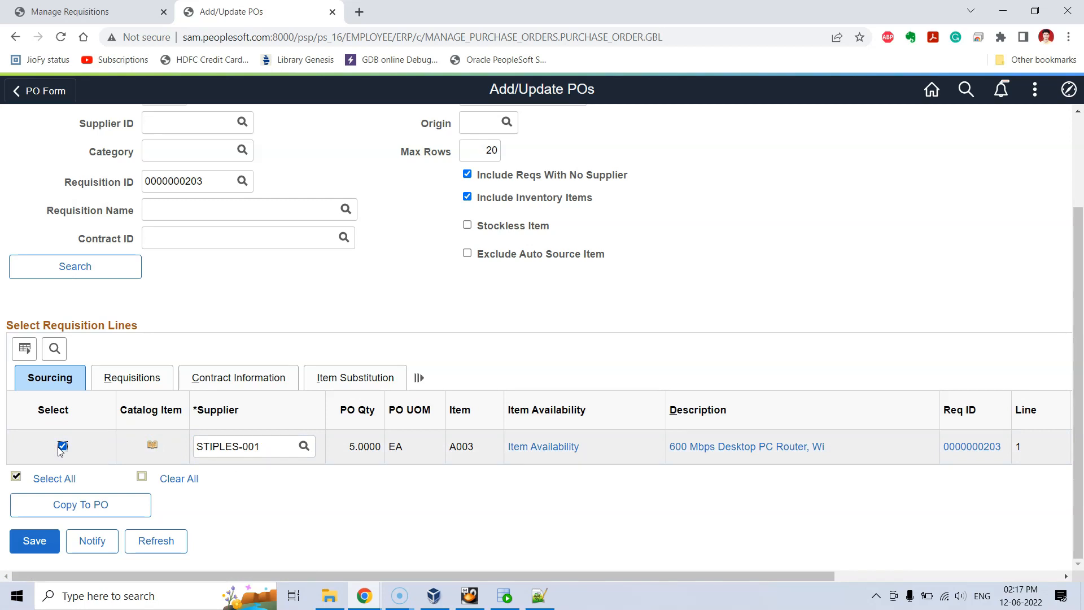
click(100, 513)
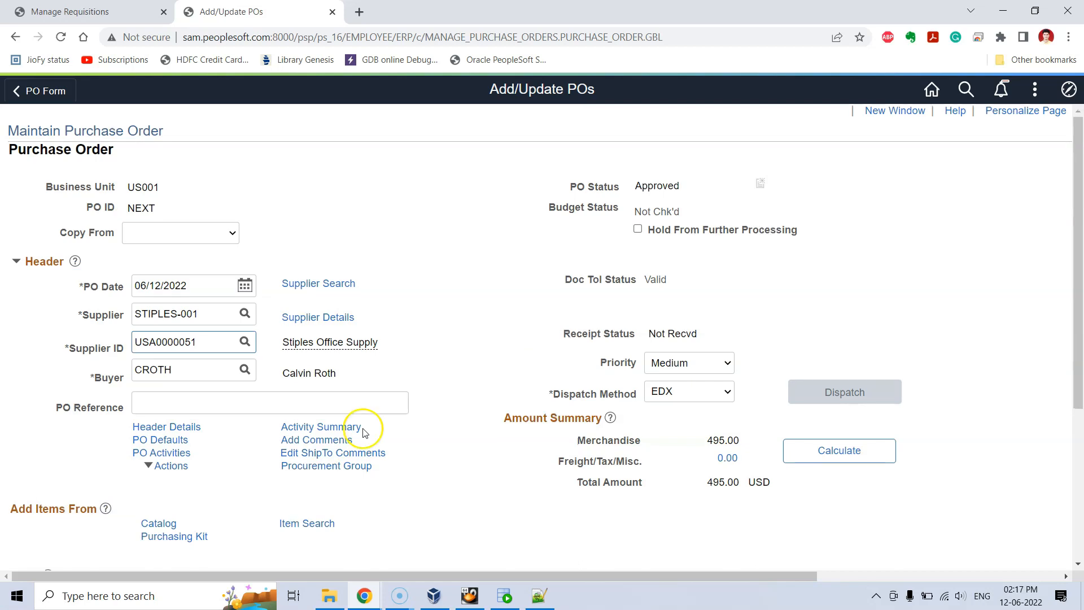
scroll(358, 431, down, 5)
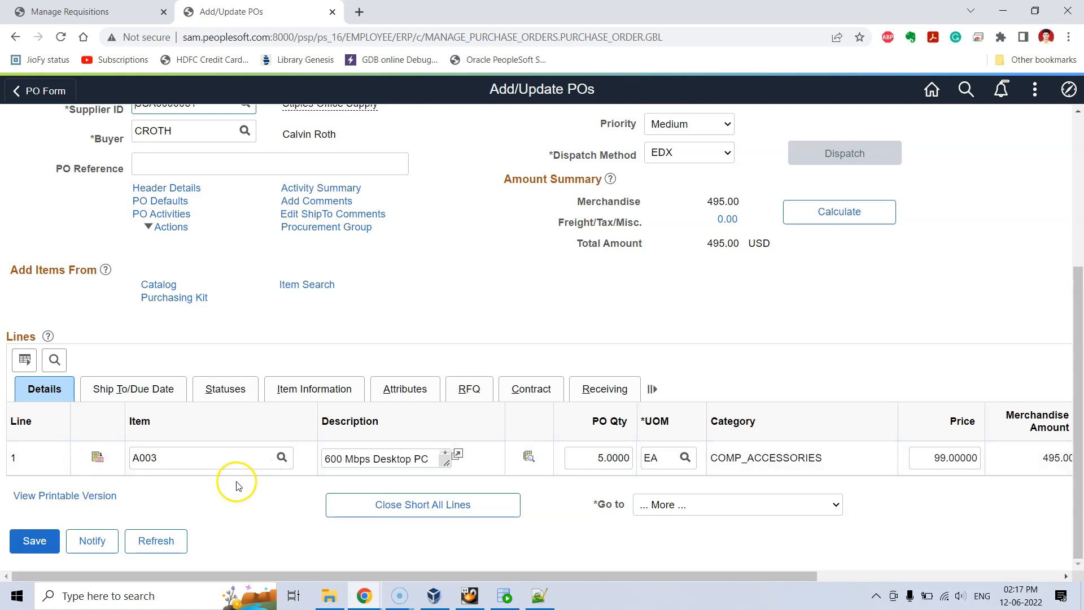
click(35, 539)
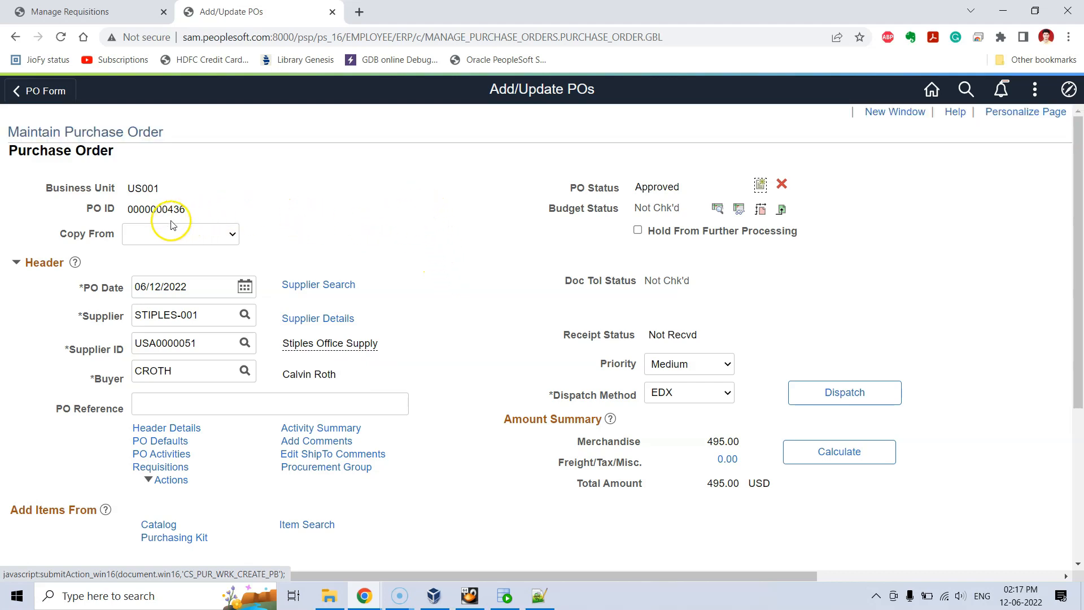
double_click(143, 209)
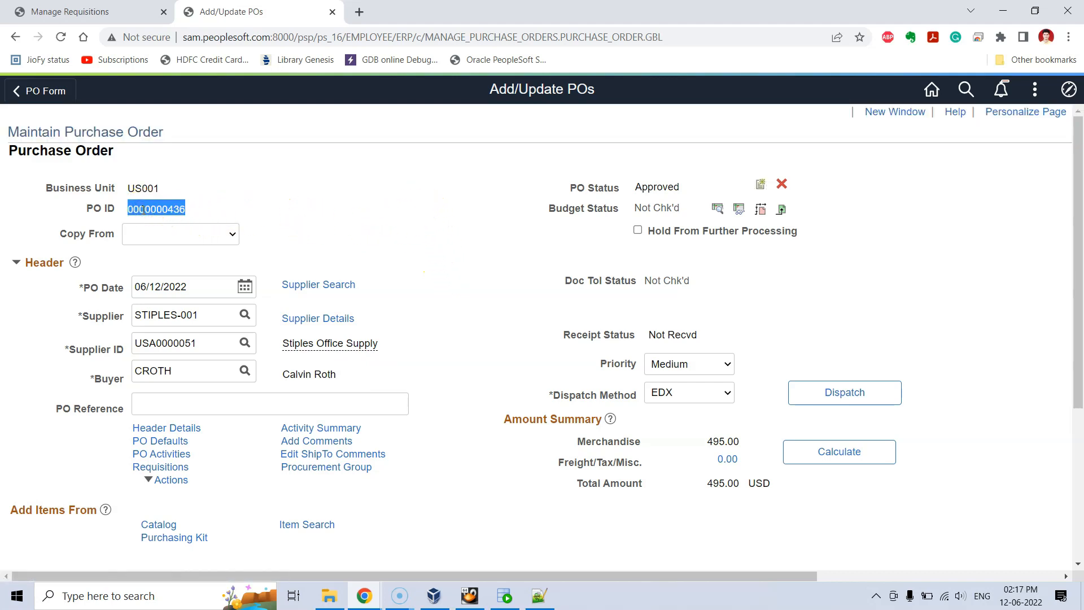
click(448, 199)
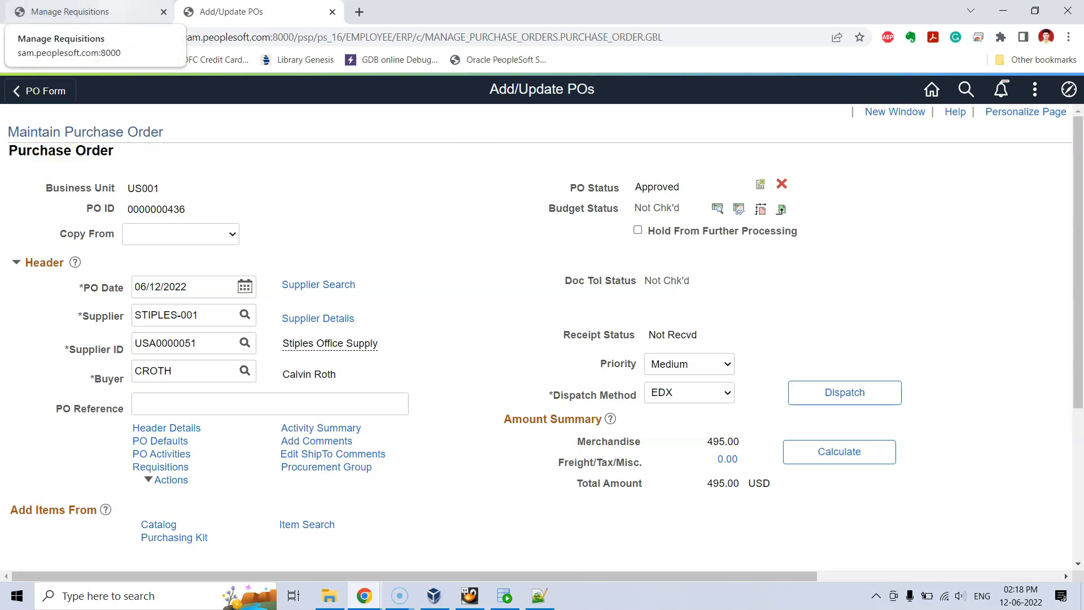
click(70, 11)
click(60, 39)
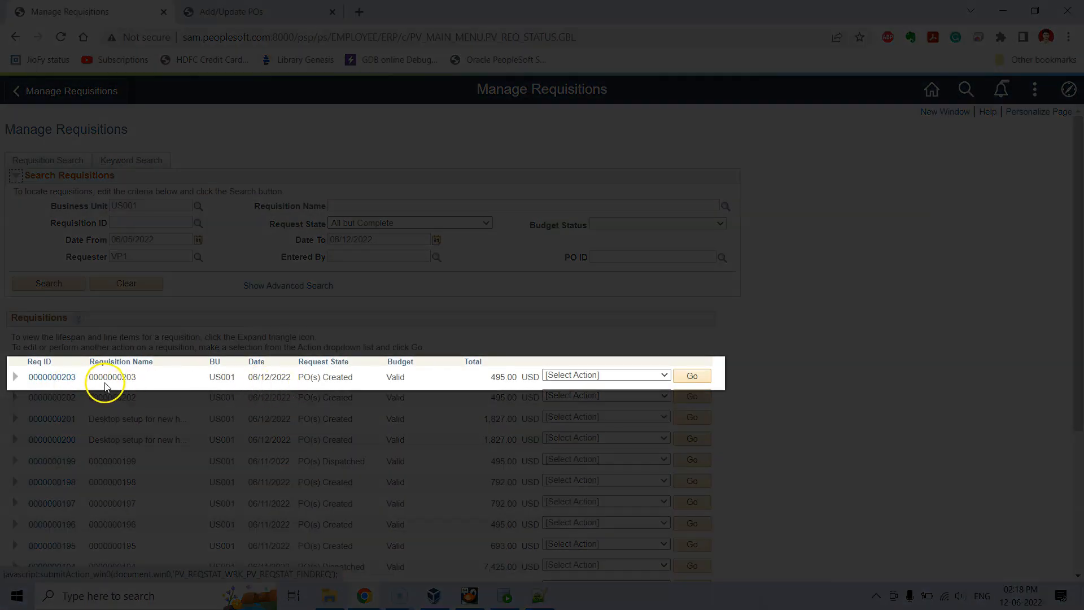
drag(298, 377, 359, 379)
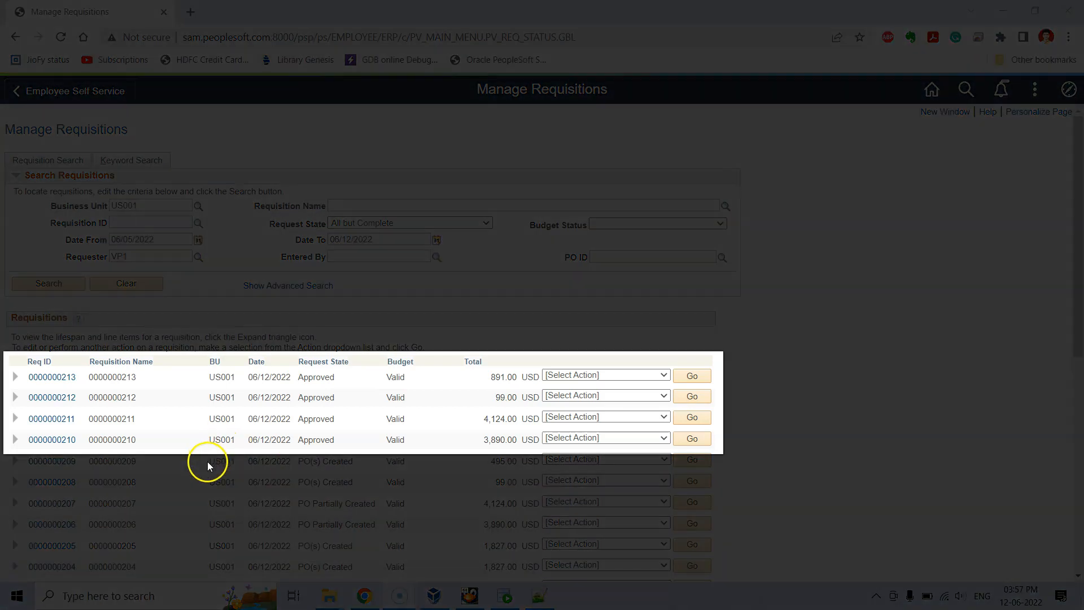
click(89, 376)
drag(89, 377, 414, 431)
click(341, 388)
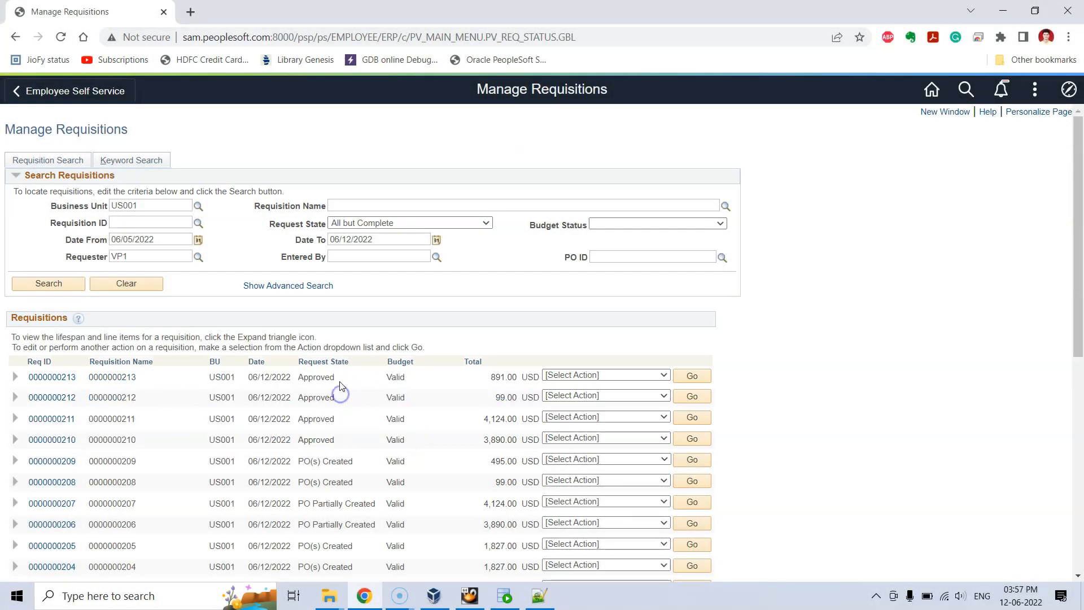
double_click(309, 378)
click(411, 382)
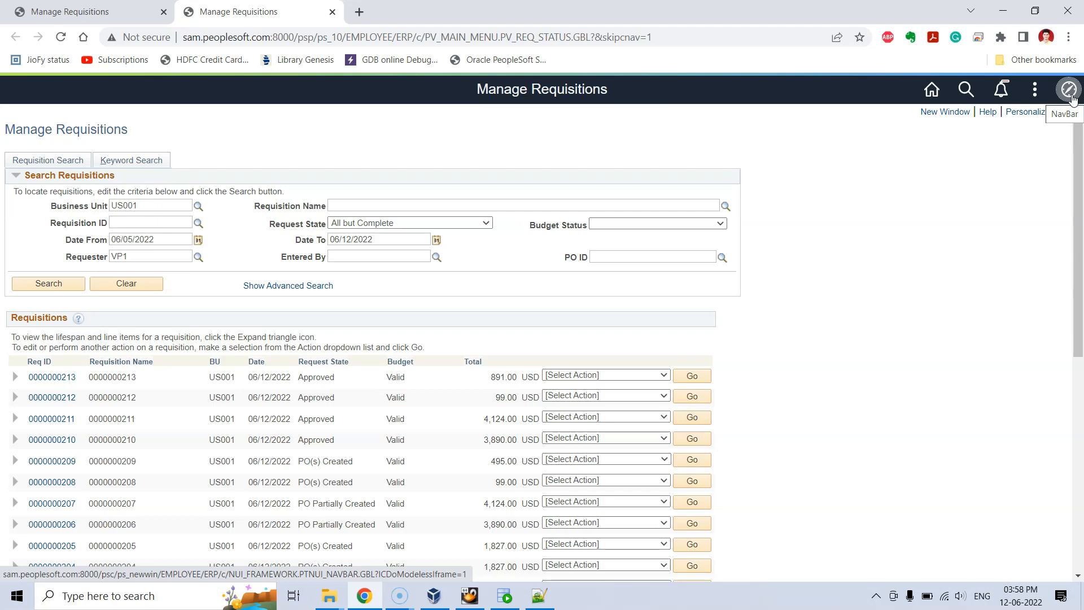
Step: In the second Manage Requisitions window, open PO Auto Sourcing under Purchasing, Purchase Orders, Stage/Source Requests
click(1069, 90)
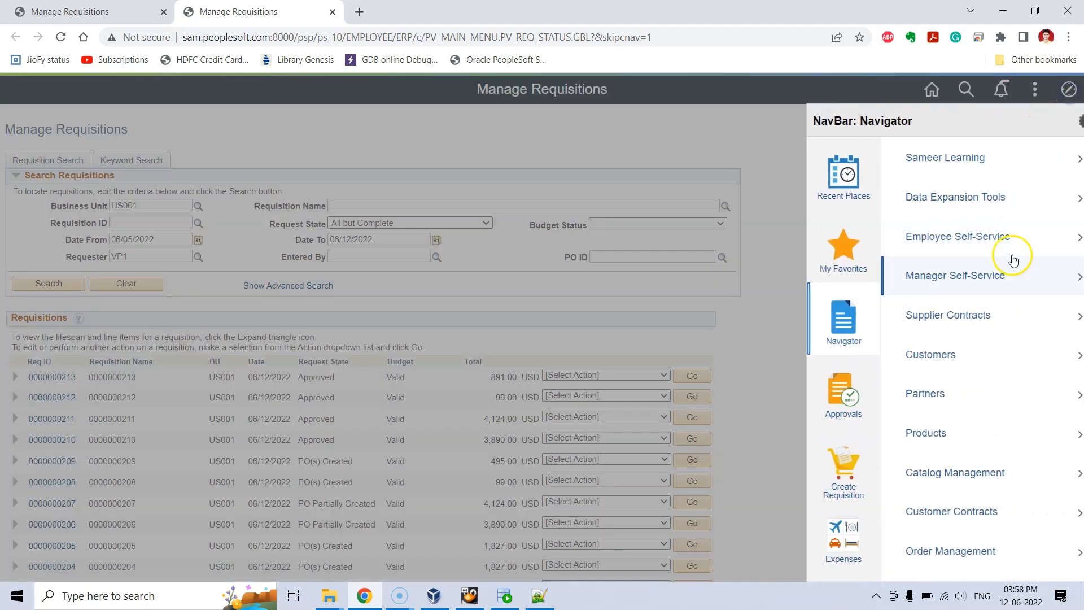
scroll(991, 299, down, 5)
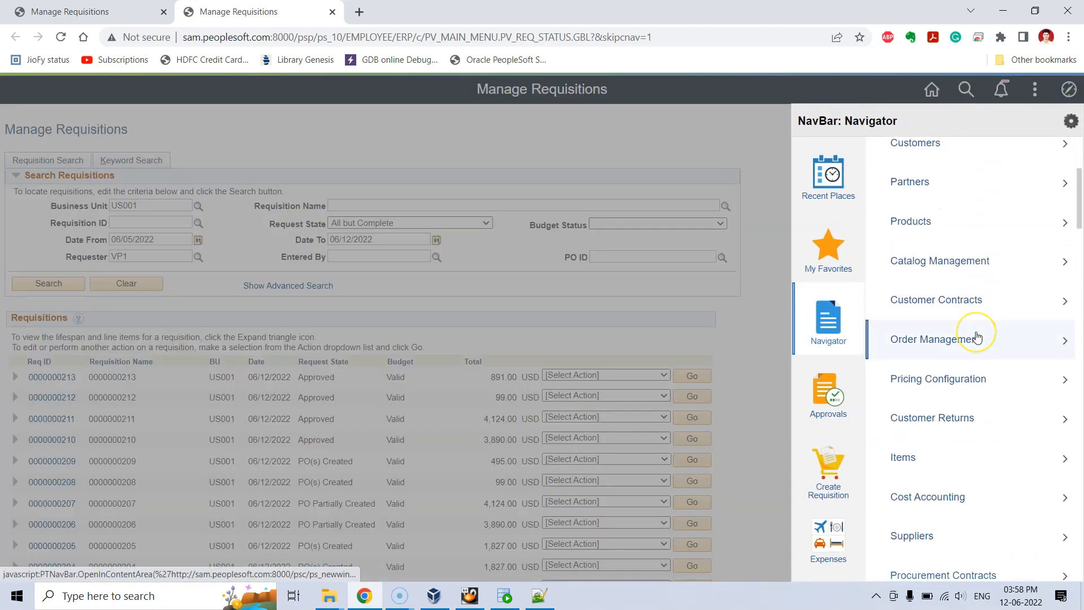
scroll(975, 344, down, 1)
click(936, 469)
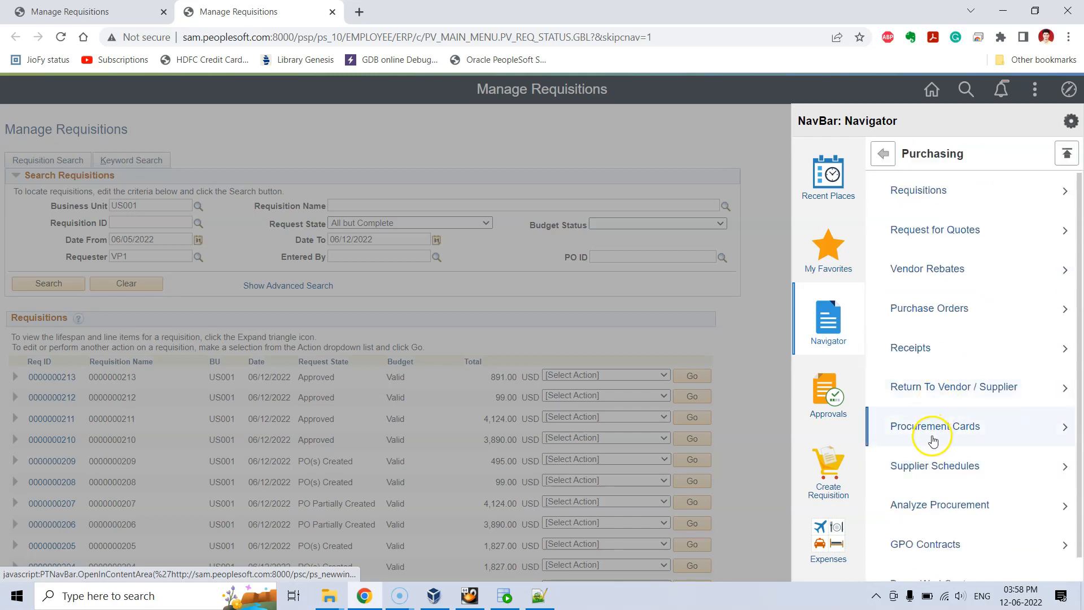
click(946, 311)
click(941, 197)
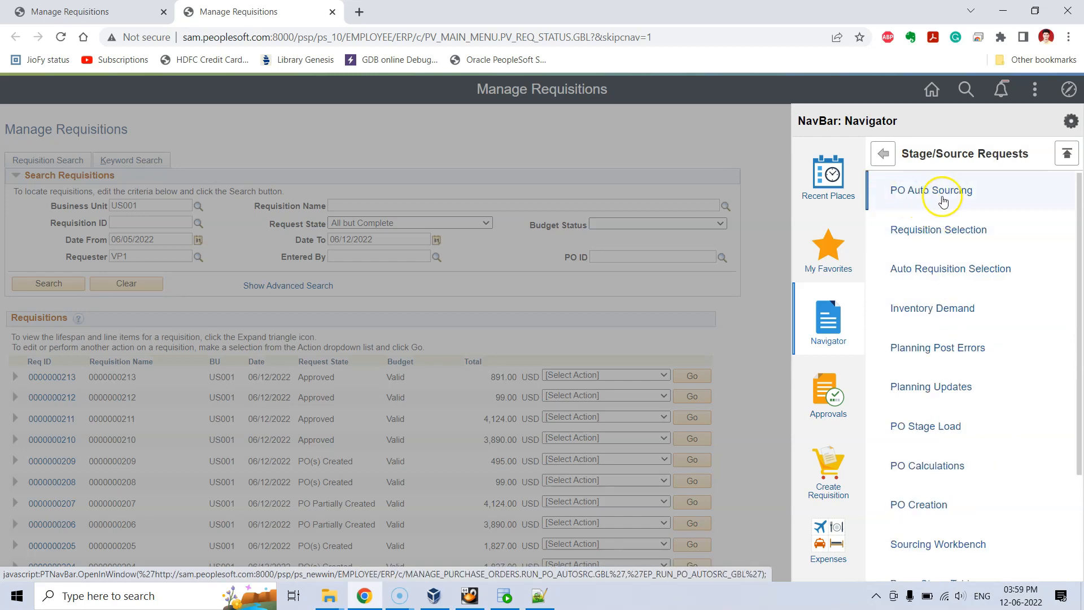
click(950, 202)
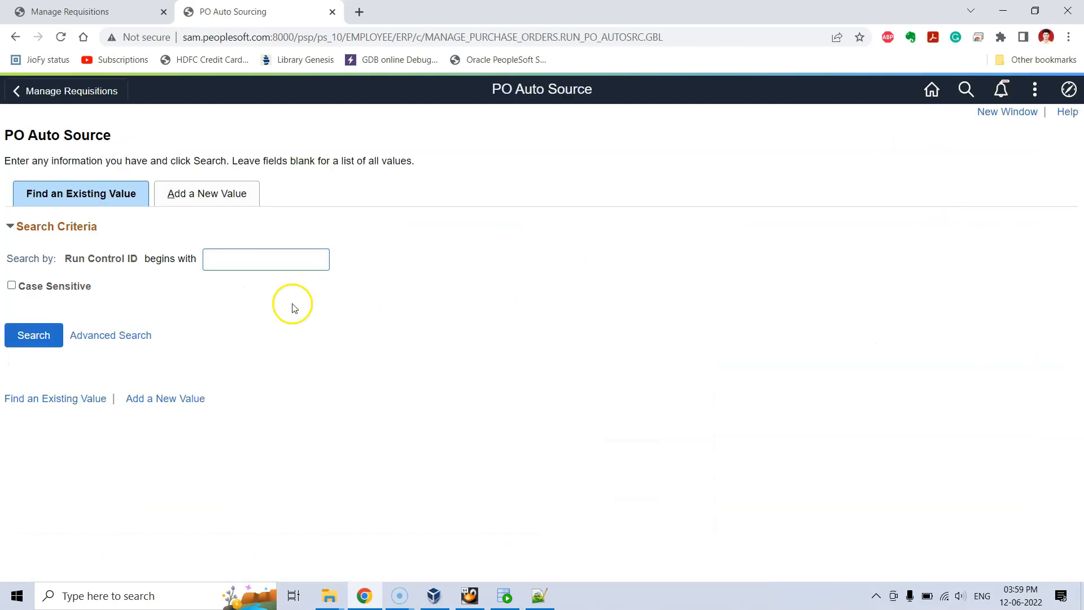
Step: Open the existing run control ONLSRC and expand the Requisition Selection Criteria in its options
click(48, 334)
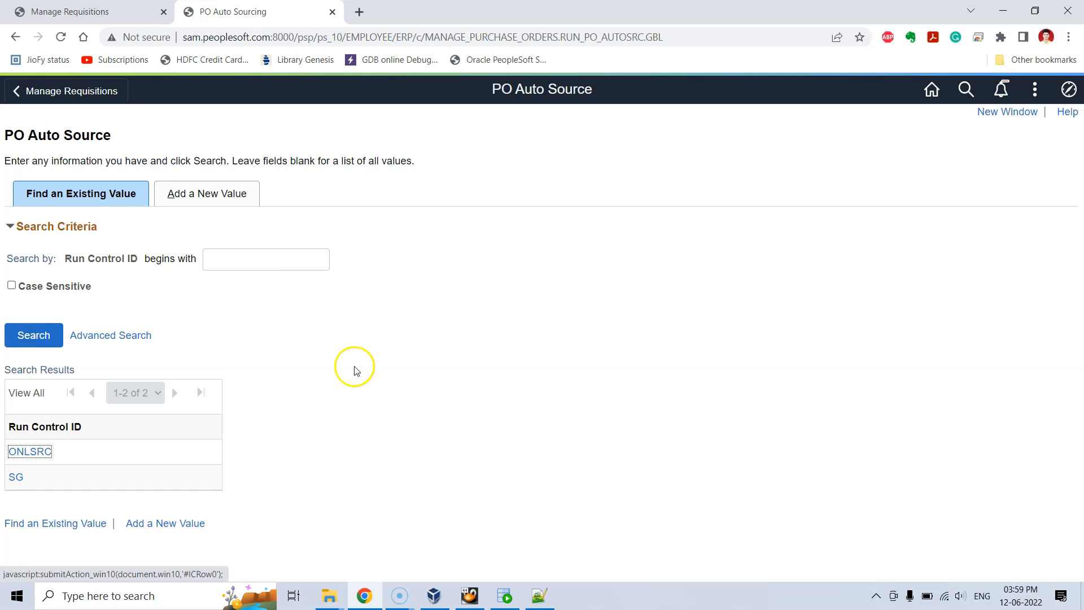
click(40, 451)
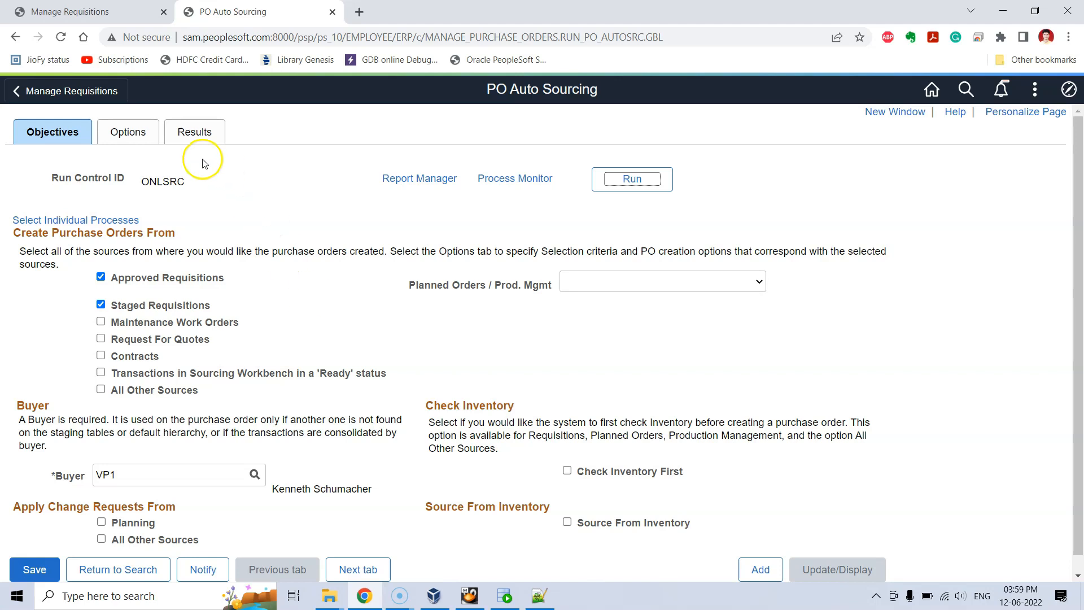
click(140, 141)
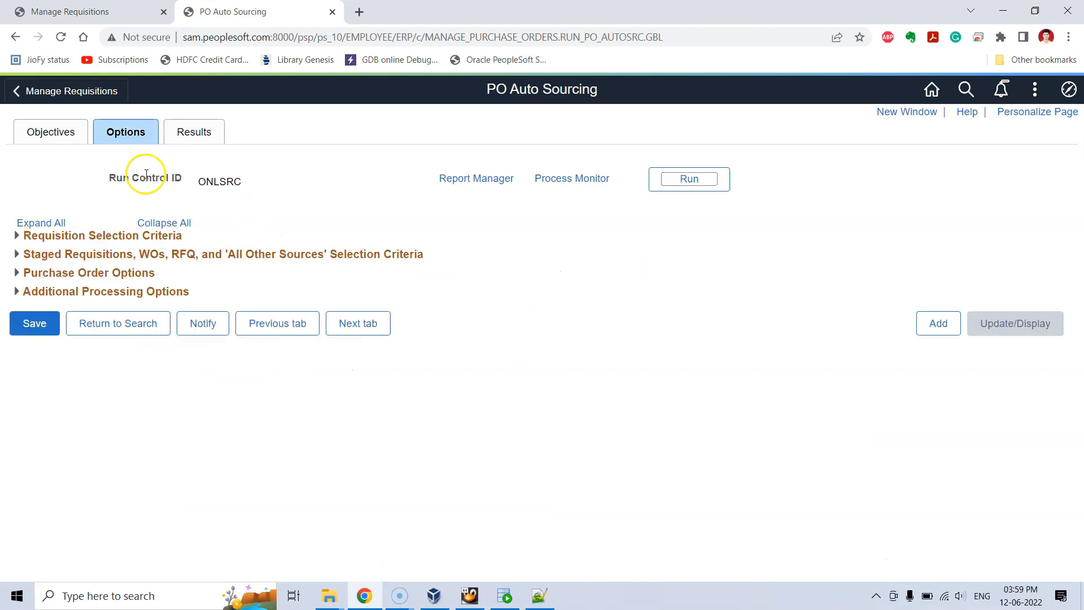
click(17, 237)
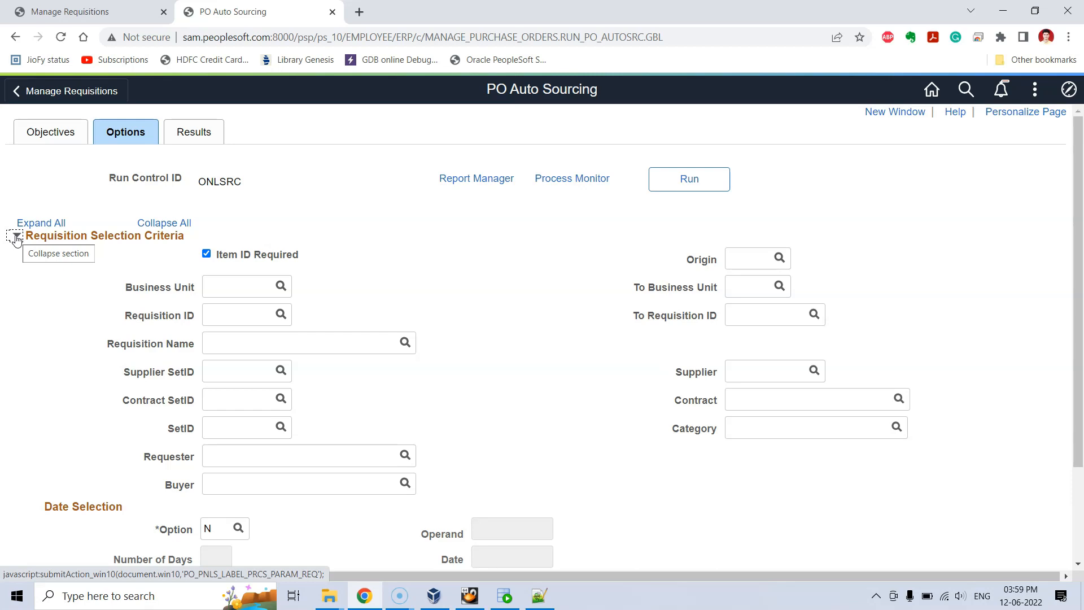
click(162, 292)
click(31, 306)
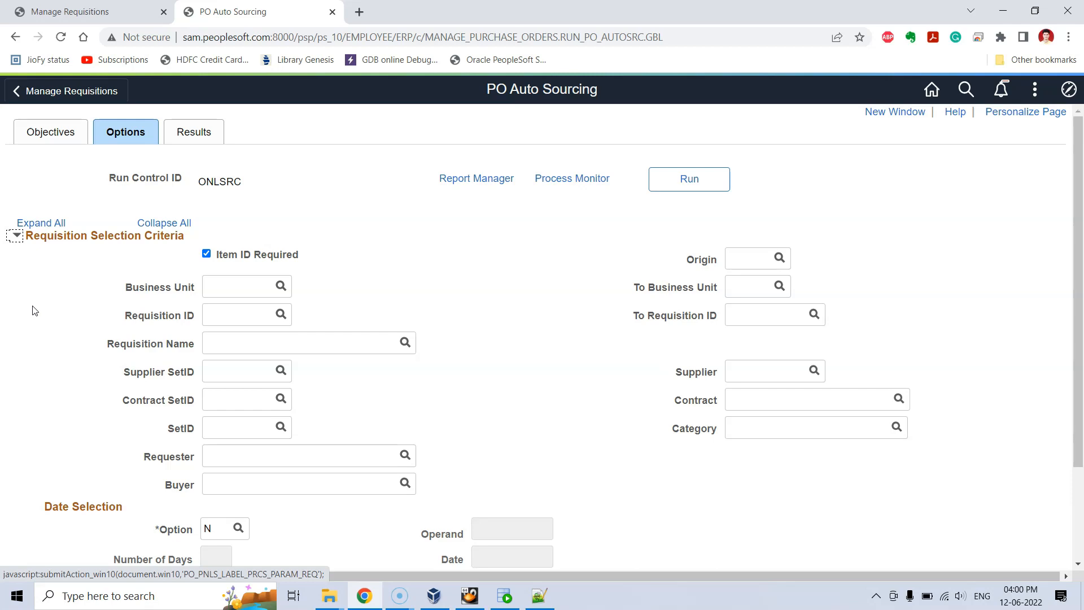
click(217, 317)
click(756, 315)
click(174, 428)
Step: Run the Automatic Purchasing Sourcing process PO_AUTO_SRC with the ONLSRC run control
click(688, 188)
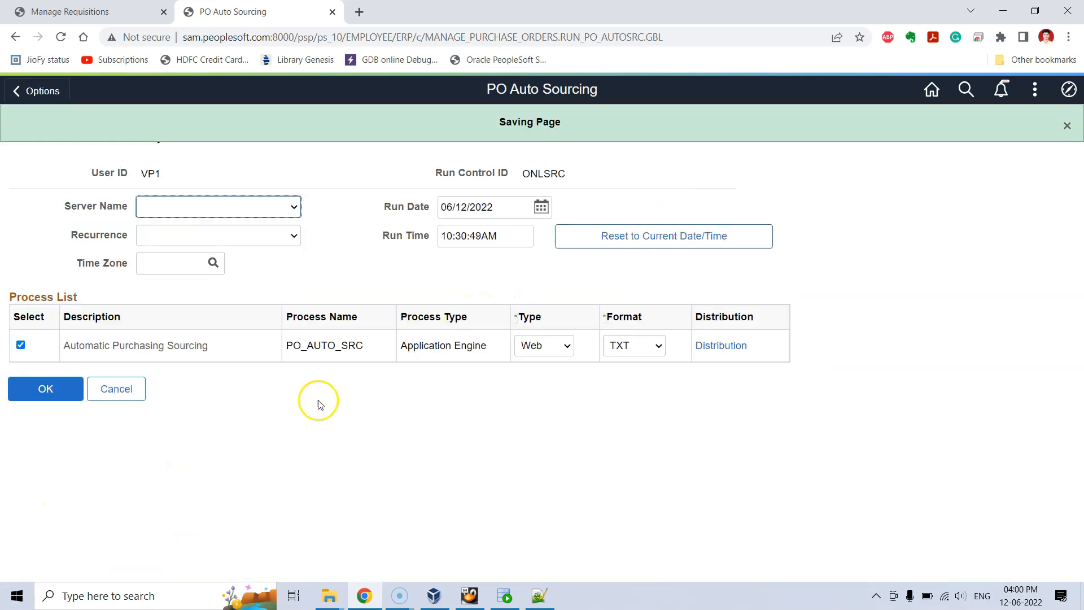
drag(287, 345, 368, 345)
click(366, 345)
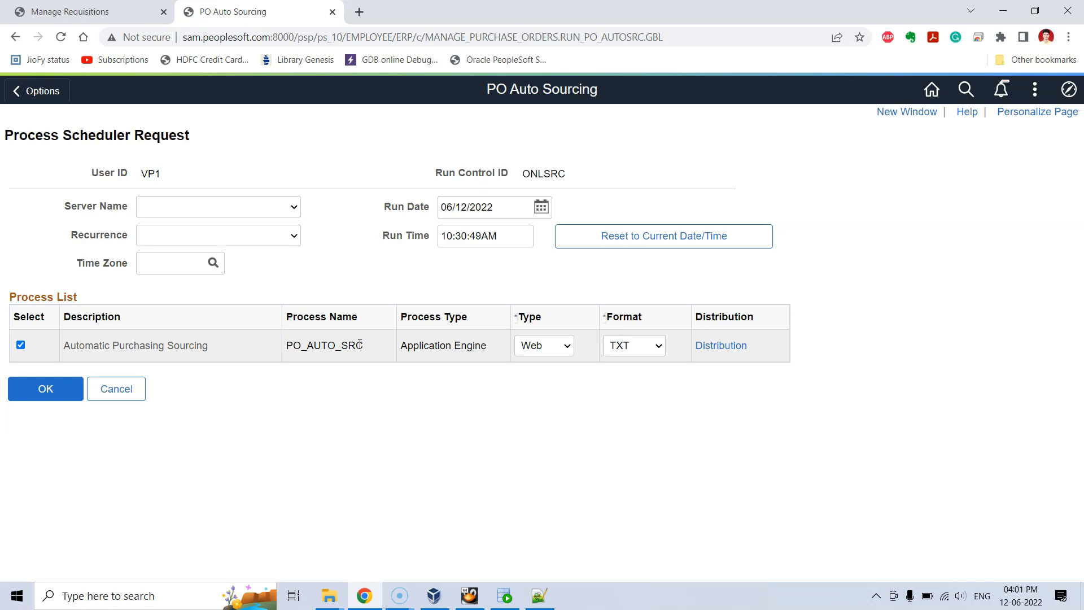
click(67, 389)
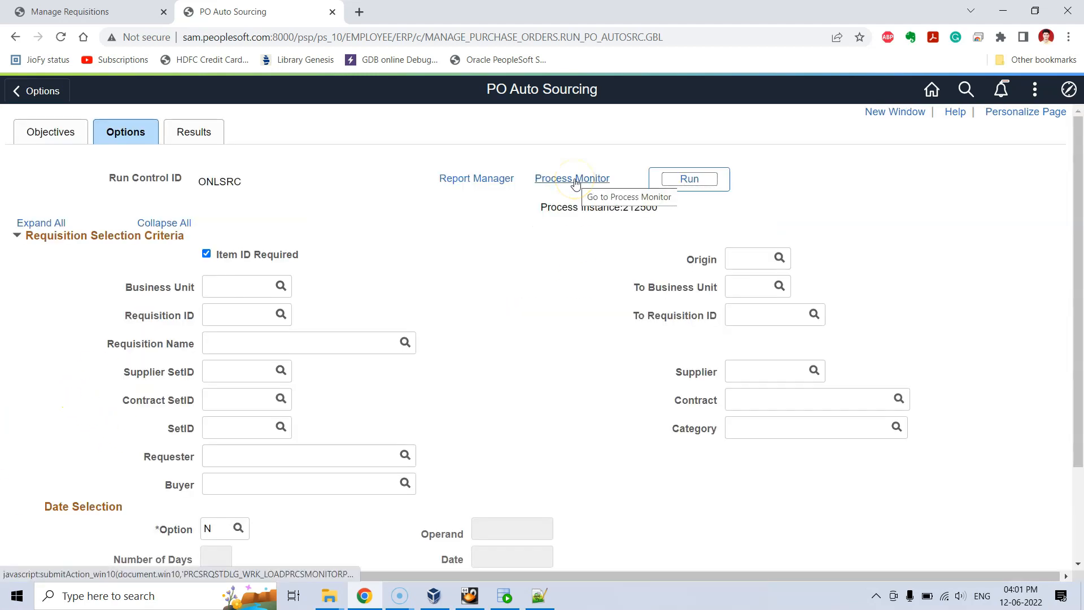
Step: Refresh the status of the PO_AUTO_SRC run in Process Monitor and open the message log from its process details
click(574, 179)
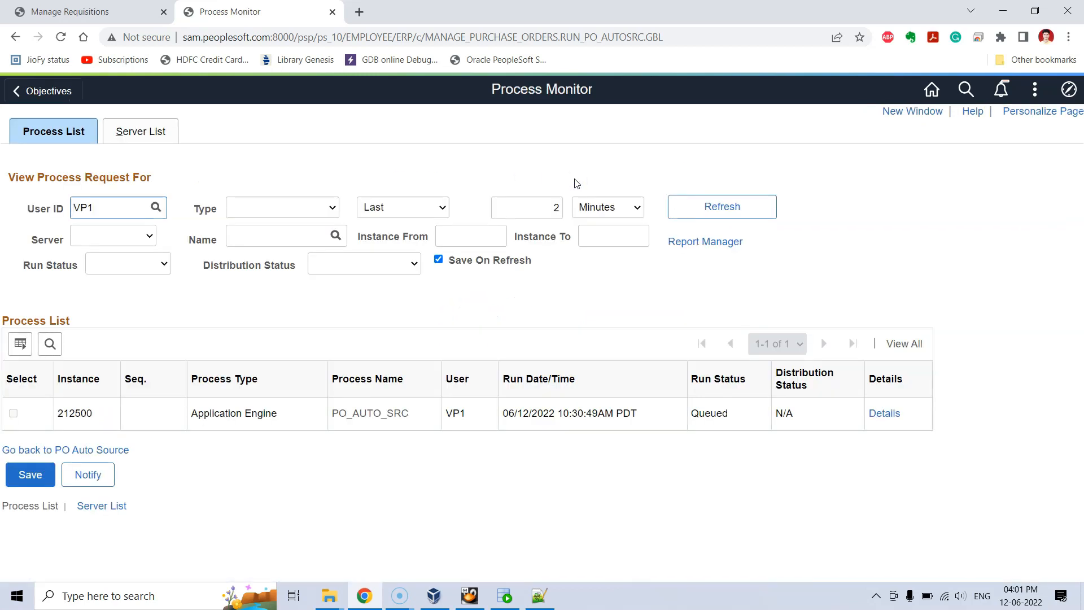
double_click(707, 414)
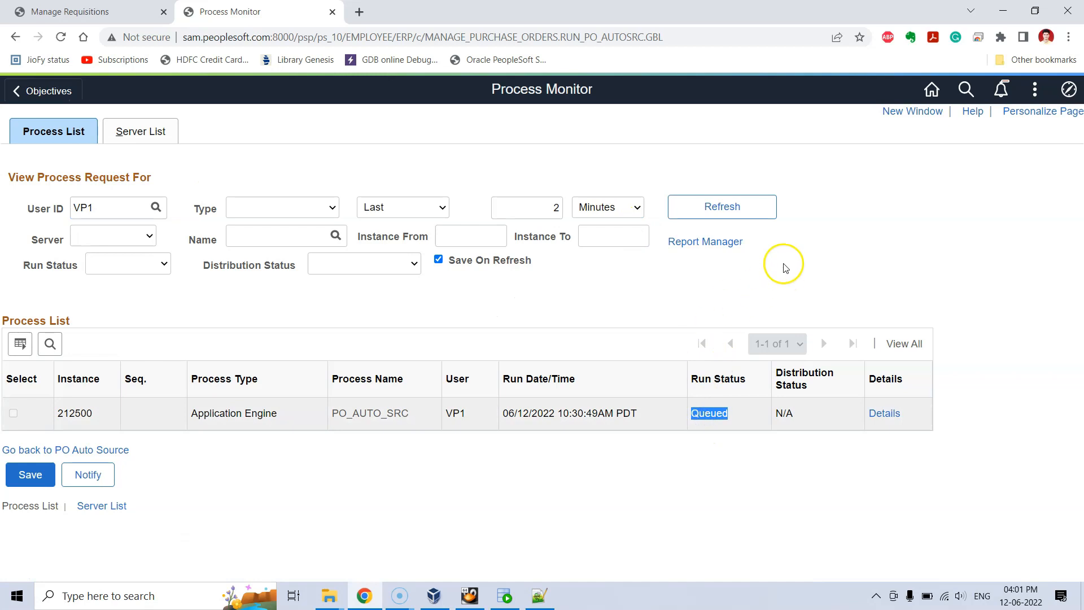
click(798, 277)
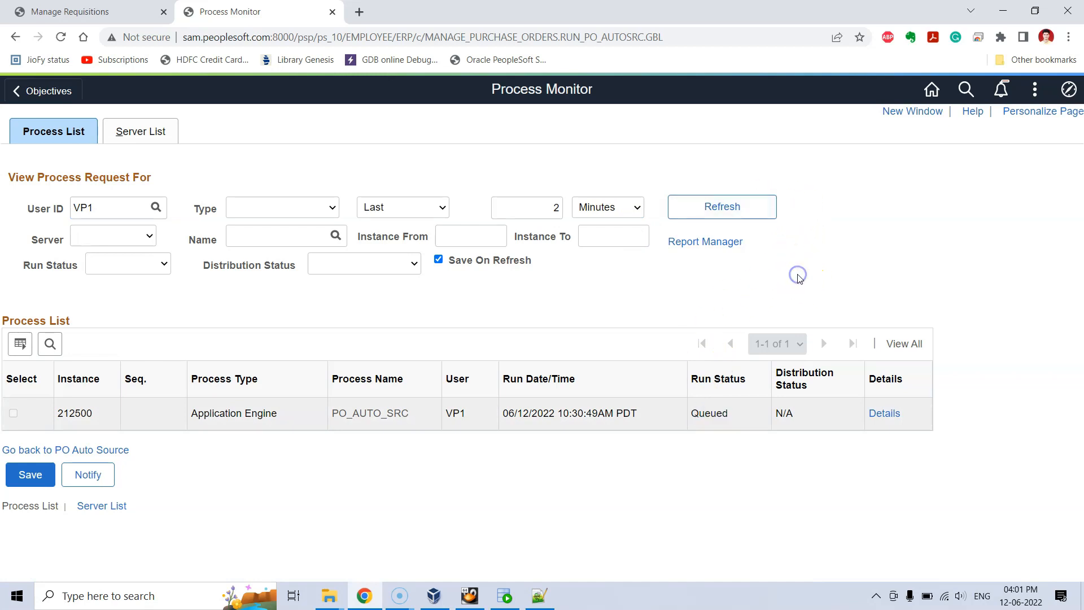
click(762, 214)
click(762, 213)
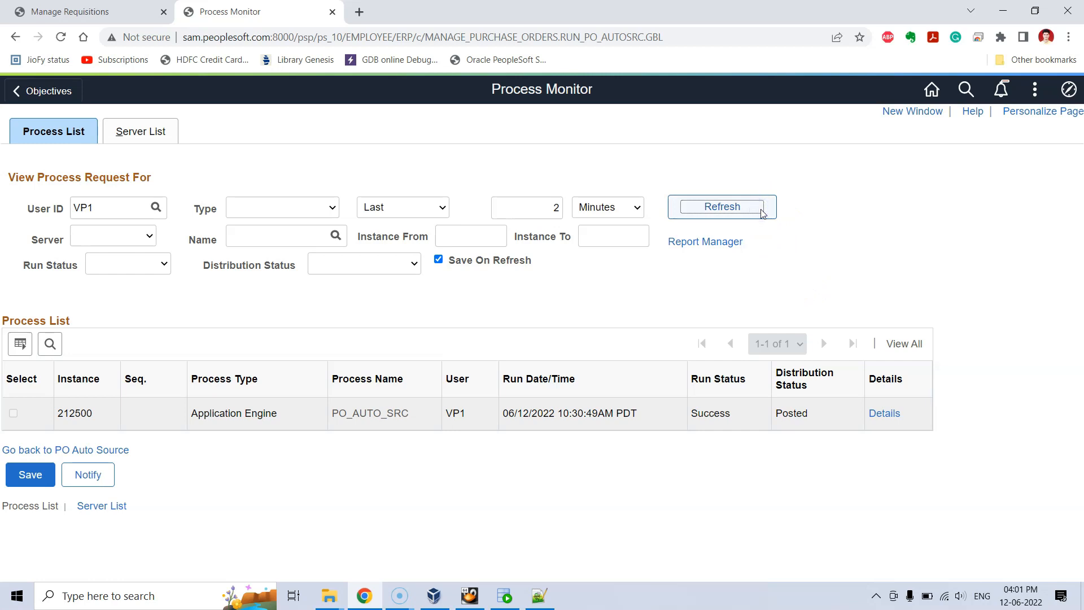
click(890, 417)
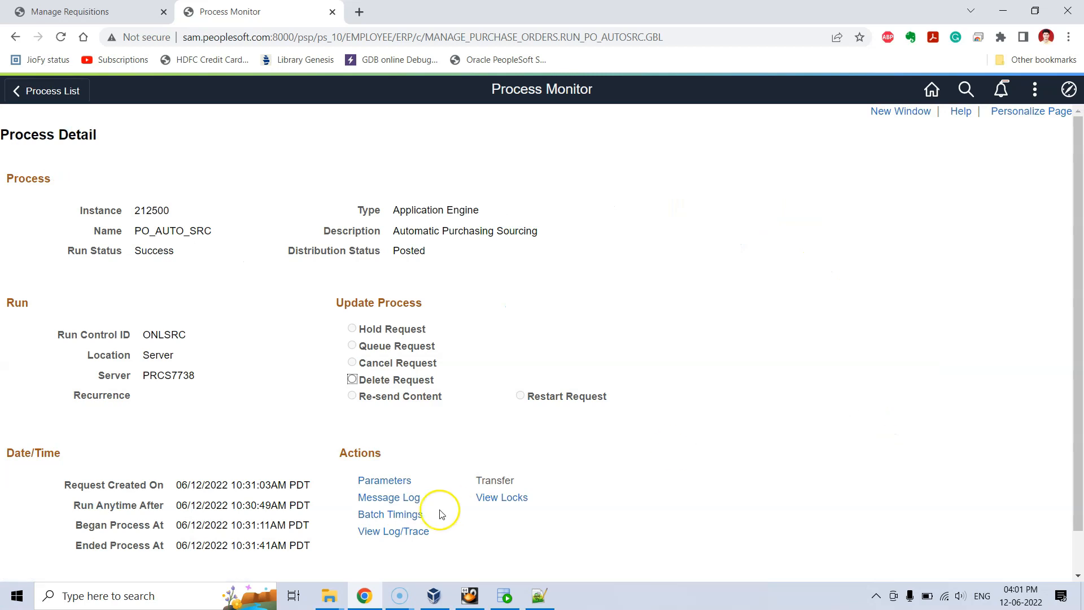
click(402, 500)
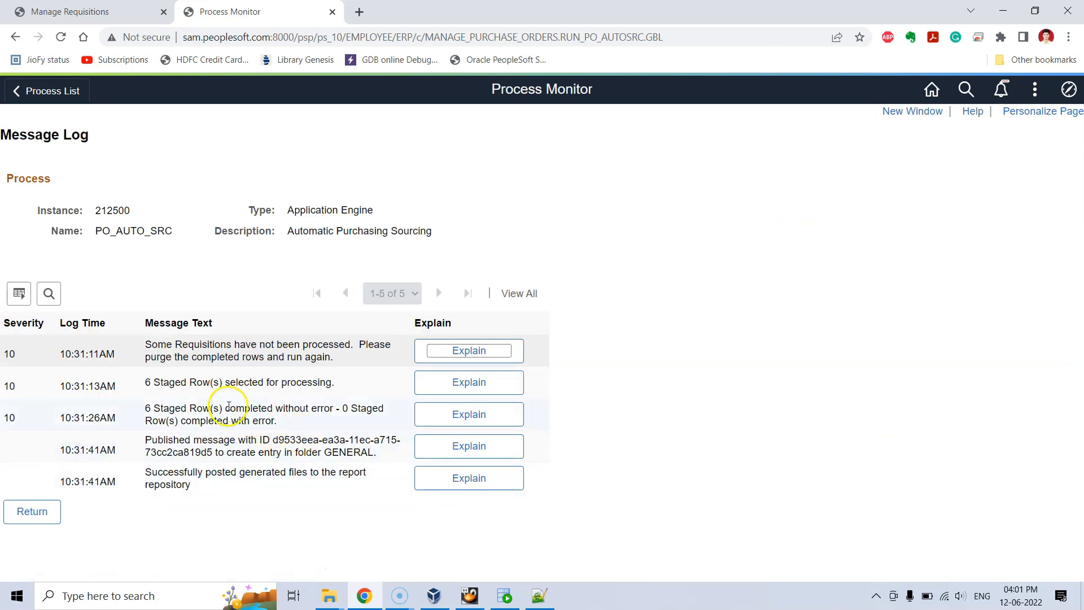
Step: Examine the message log entries on the staged rows selected for processing and completed in the PO_AUTO_SRC run
drag(143, 383, 321, 382)
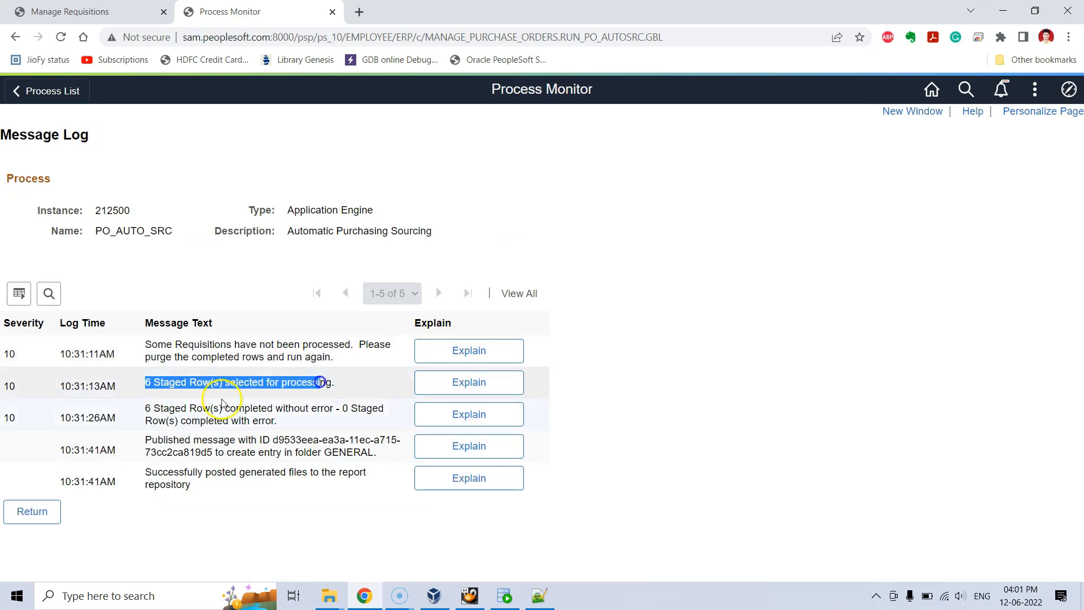
drag(147, 408, 283, 407)
click(278, 411)
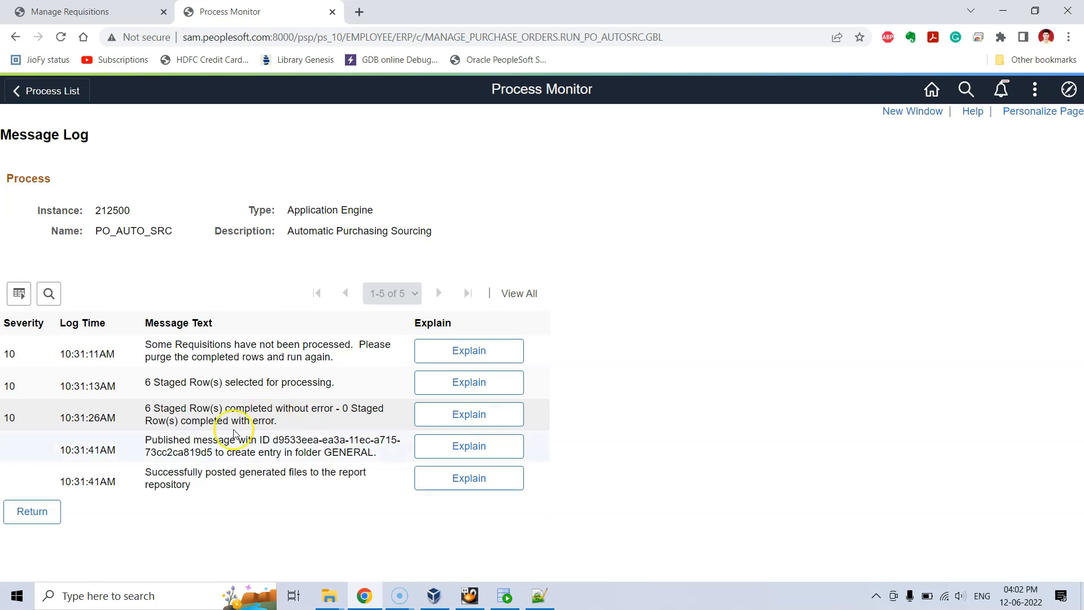
drag(145, 408, 201, 410)
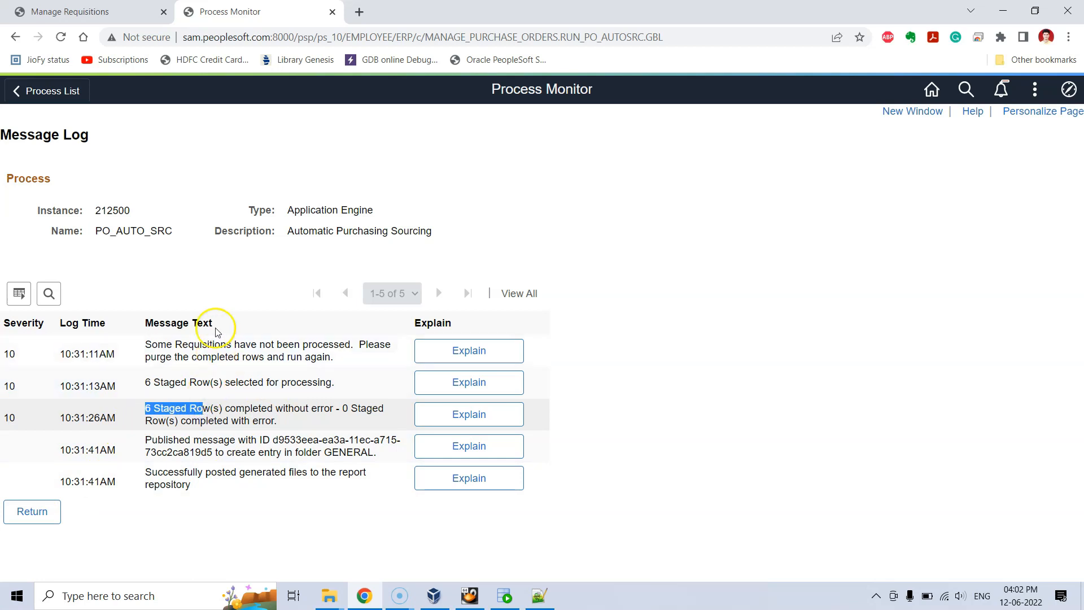
click(70, 11)
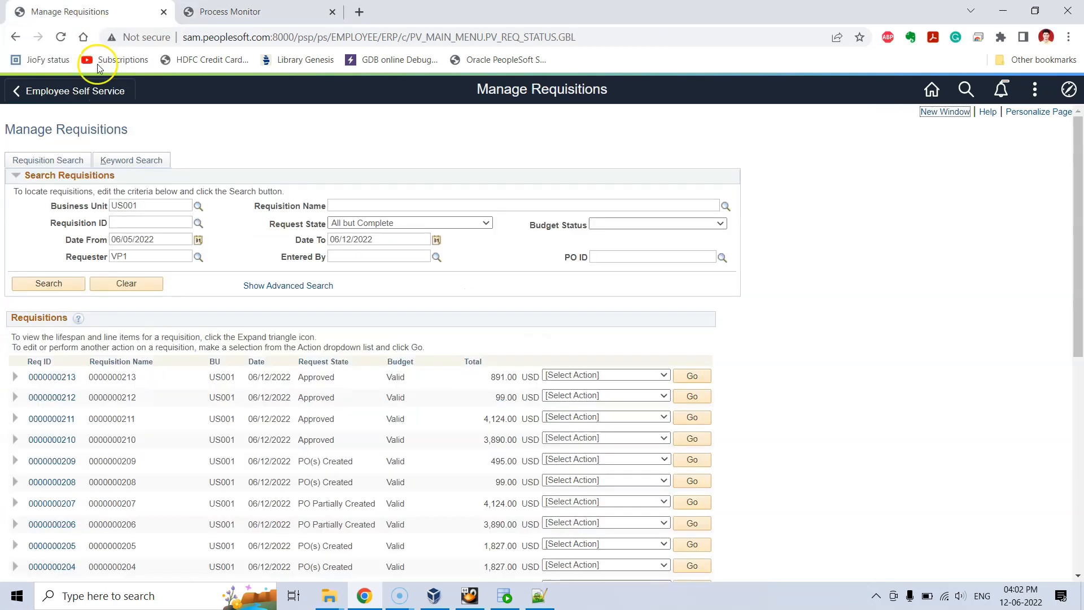
click(61, 37)
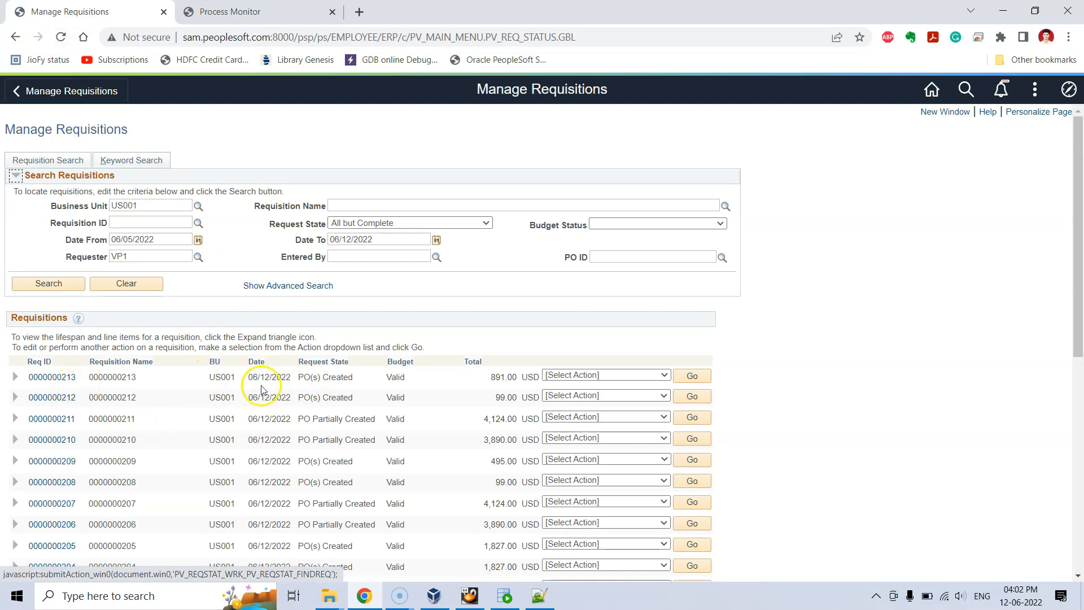
drag(297, 376, 354, 377)
drag(298, 400, 354, 399)
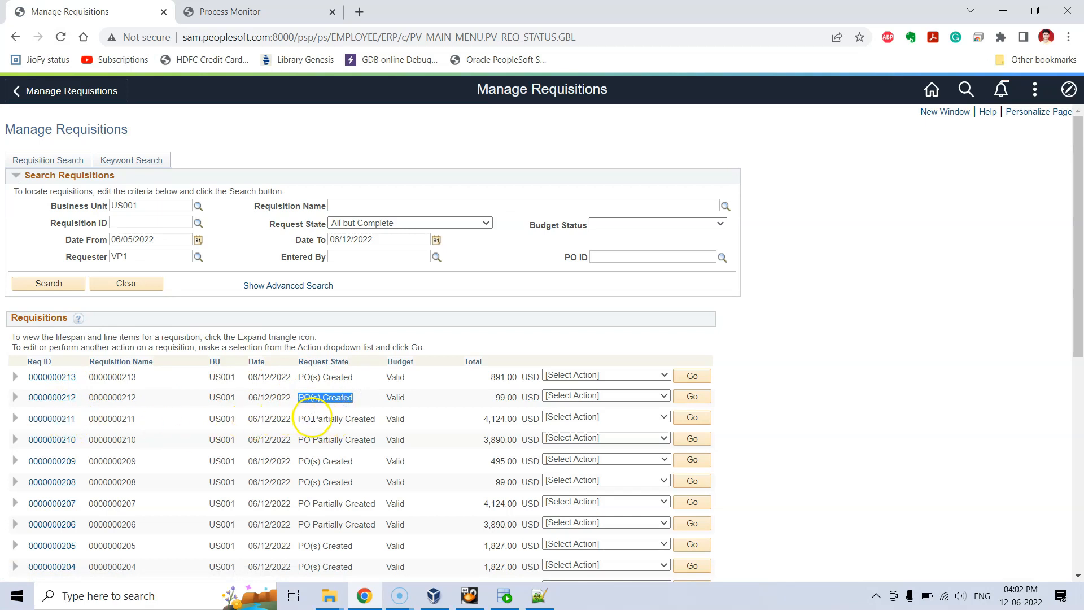
drag(301, 419, 379, 423)
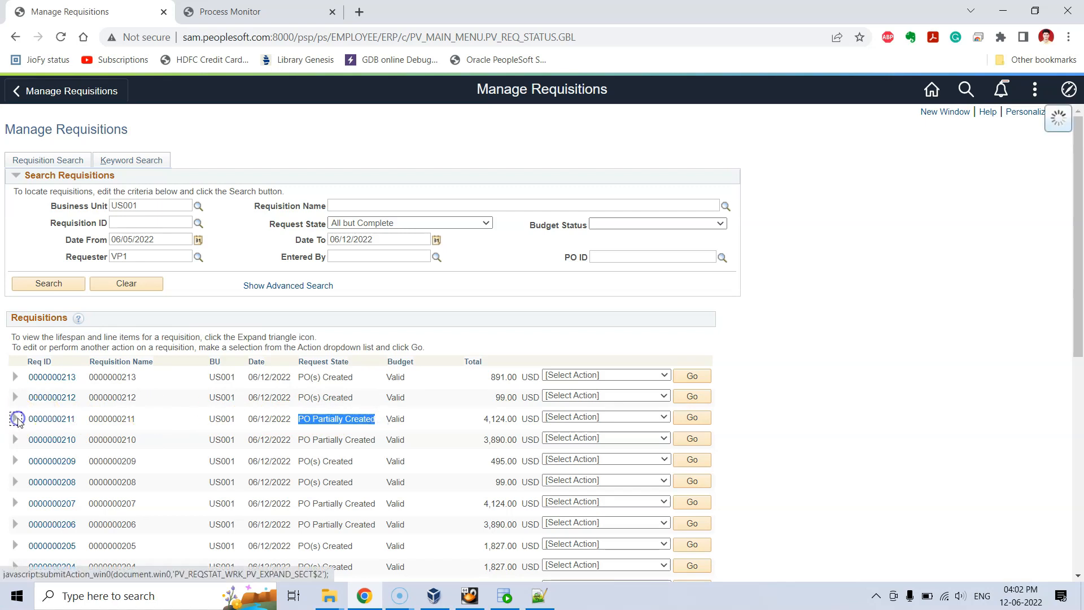
click(15, 418)
scroll(18, 423, down, 4)
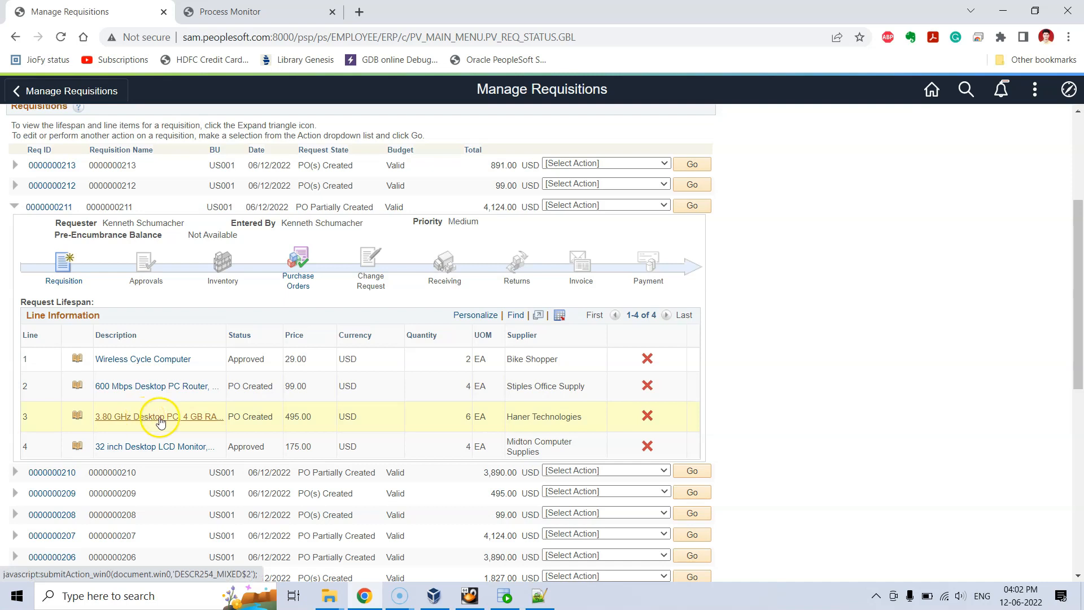
drag(229, 389, 263, 416)
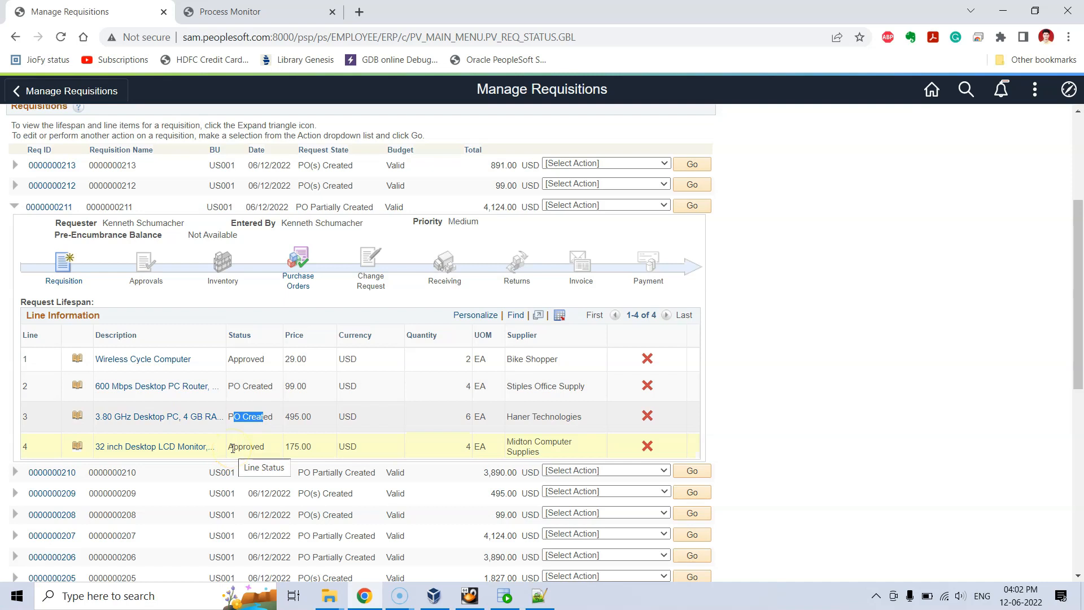
click(15, 472)
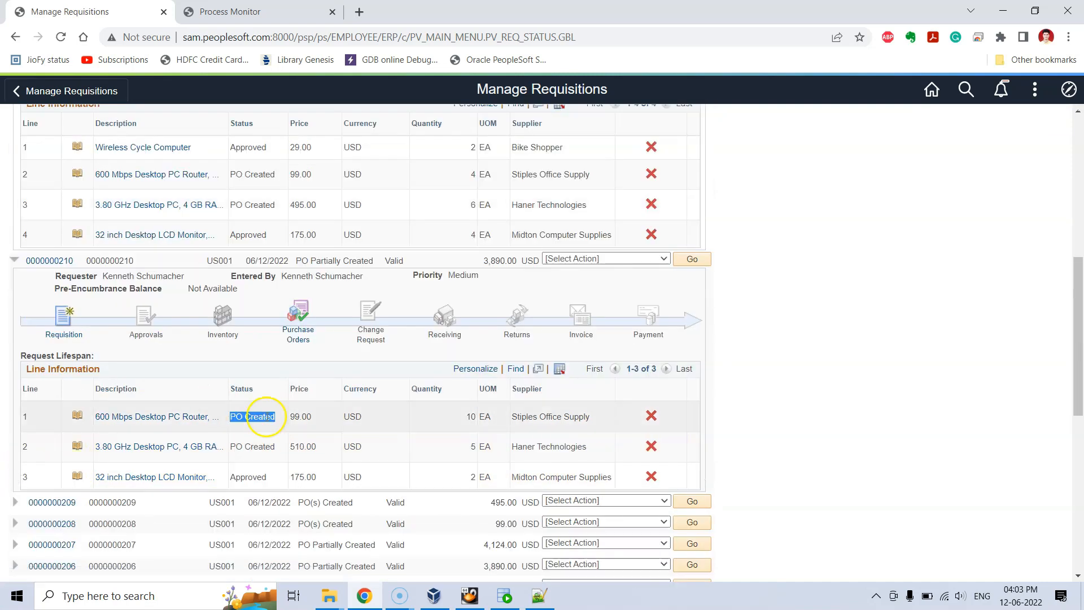
click(268, 421)
drag(231, 419, 278, 445)
click(235, 445)
click(265, 464)
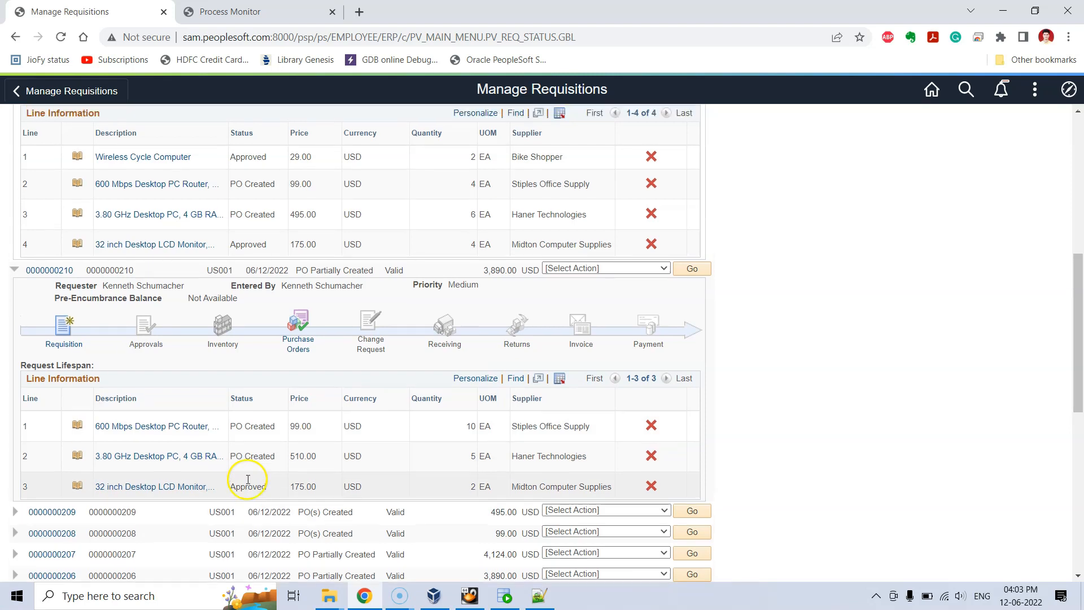
scroll(247, 479, up, 7)
scroll(247, 479, down, 4)
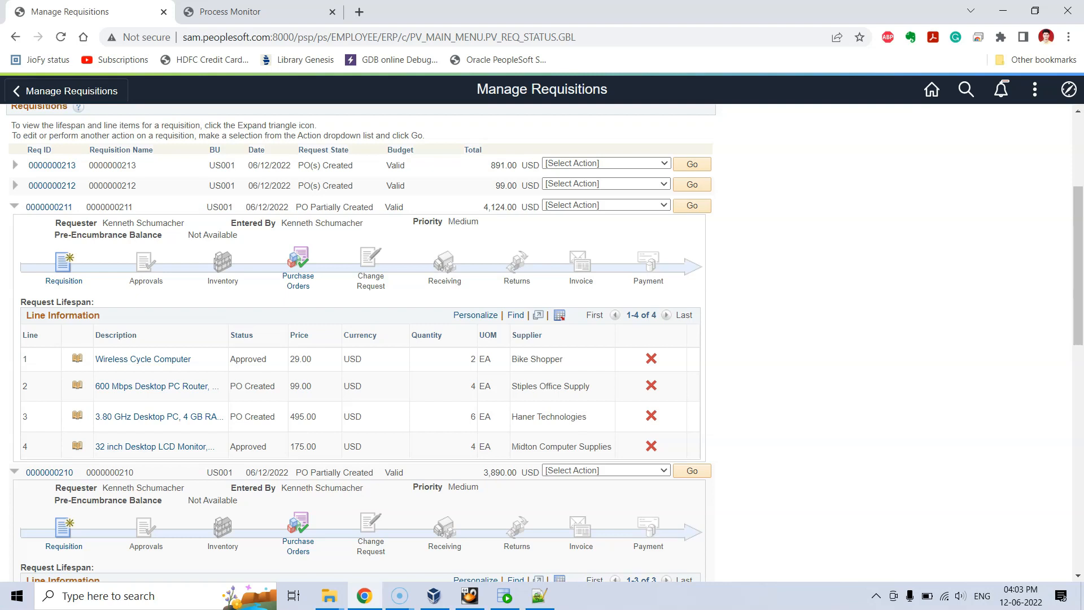
click(15, 207)
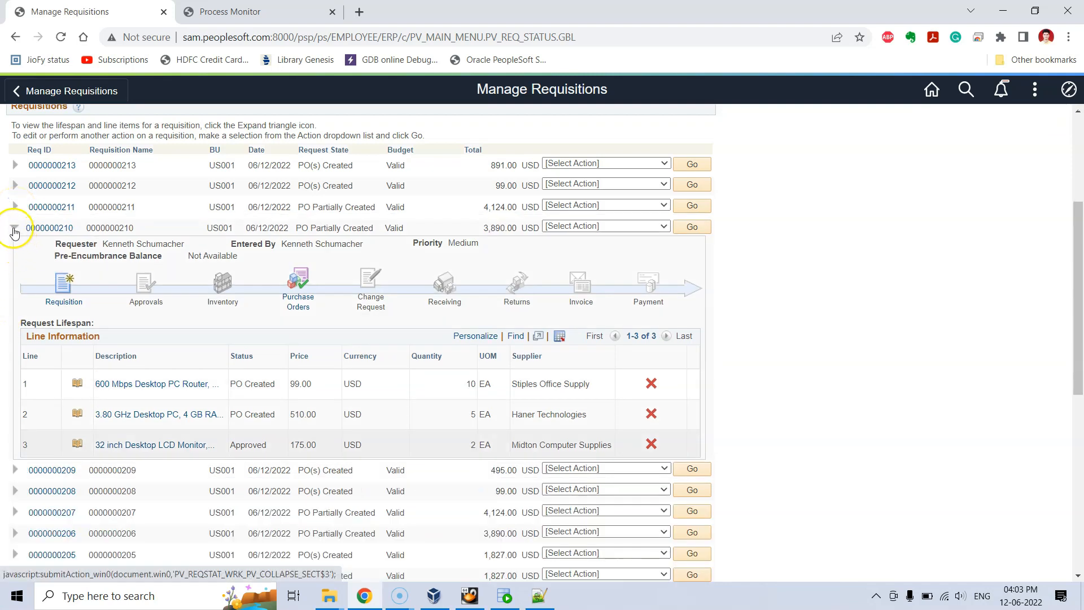
click(15, 228)
scroll(2, 275, up, 3)
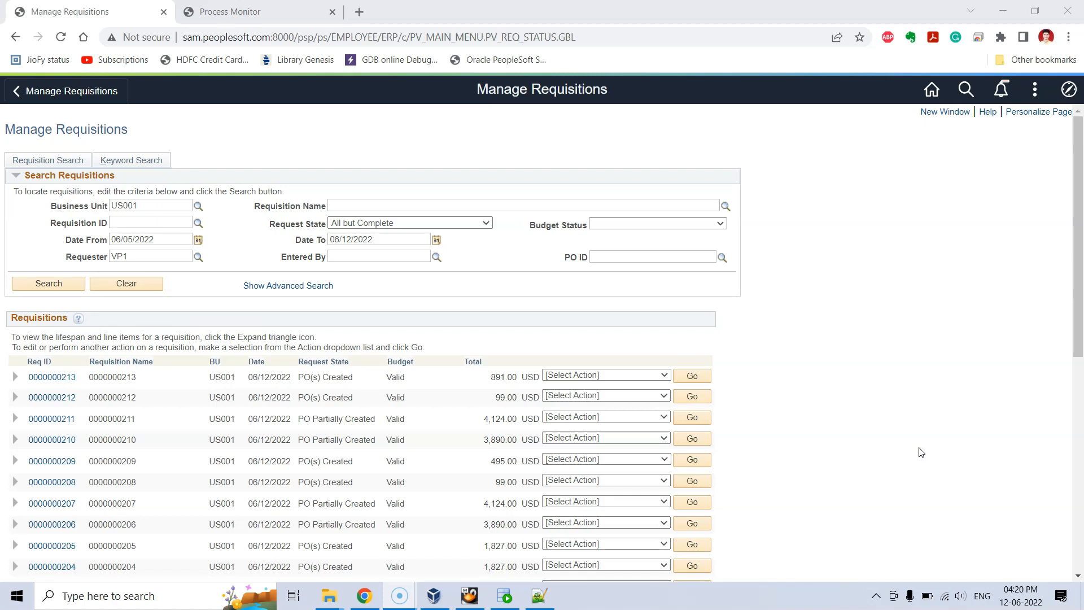
click(15, 379)
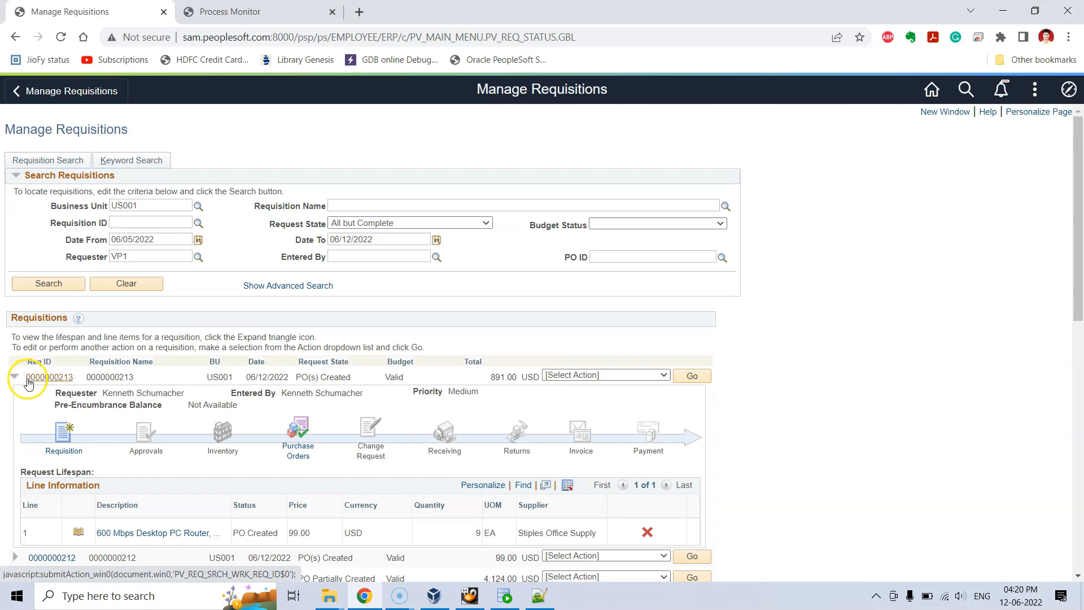
click(301, 452)
click(298, 450)
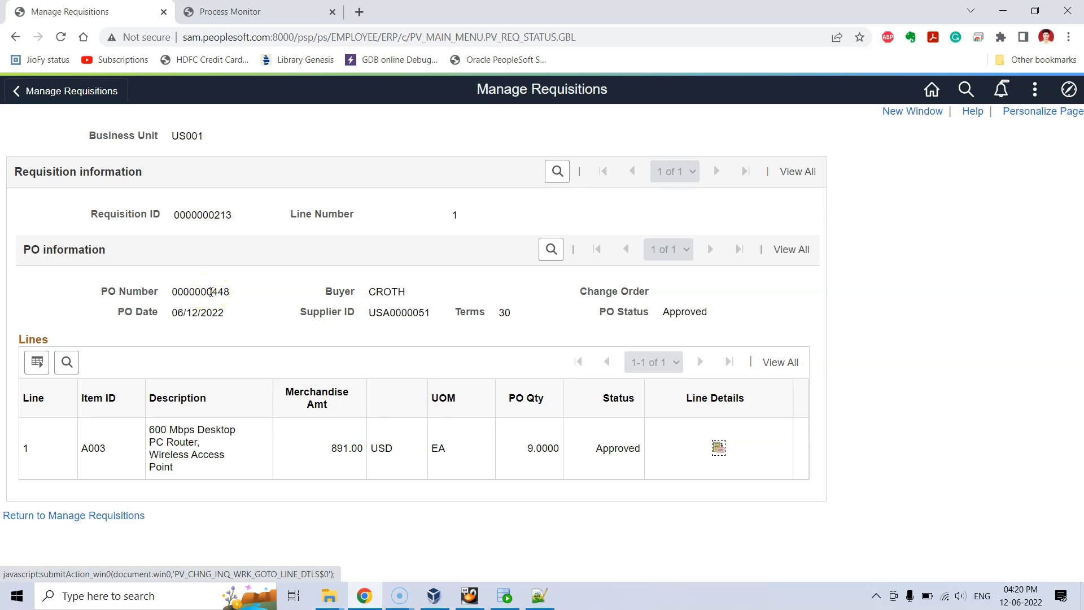
click(281, 294)
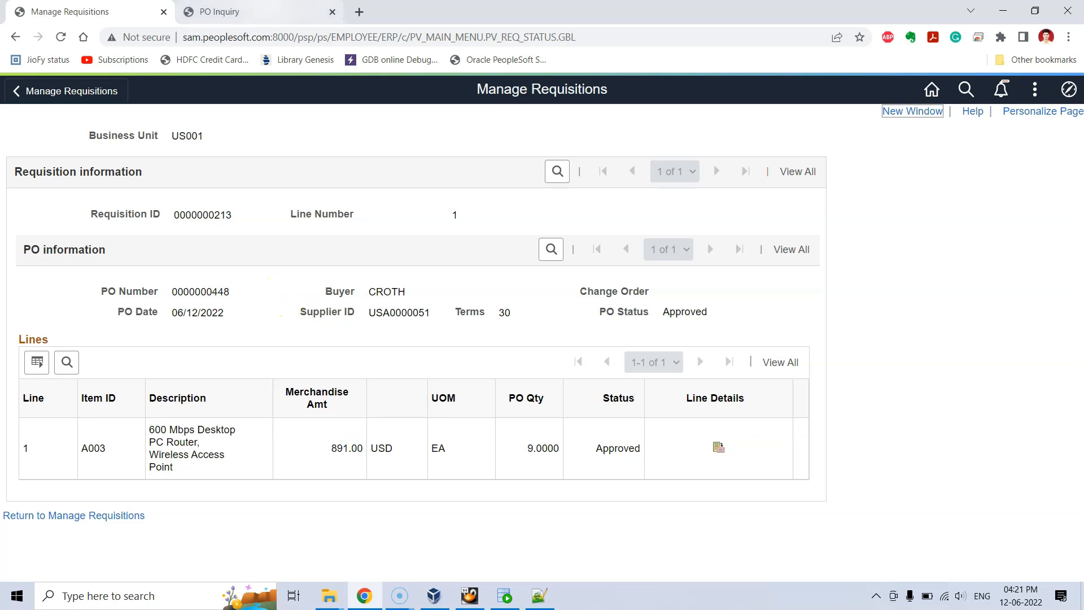
Step: In the PO Inquiry window, open Add/Update POs under Purchasing, Purchase Orders
click(243, 11)
click(1066, 91)
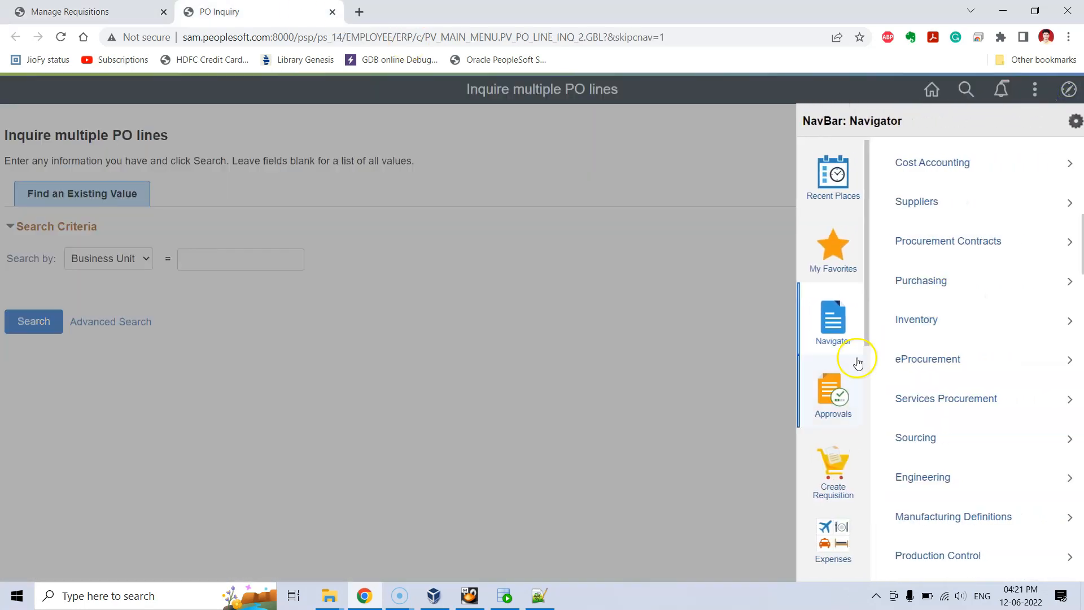
click(920, 279)
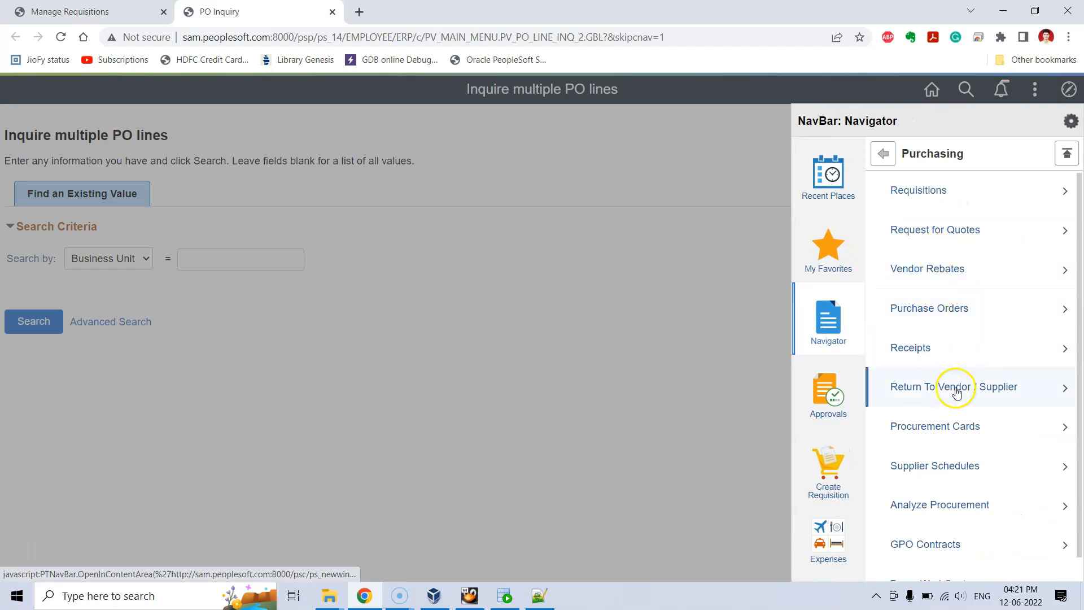
click(953, 311)
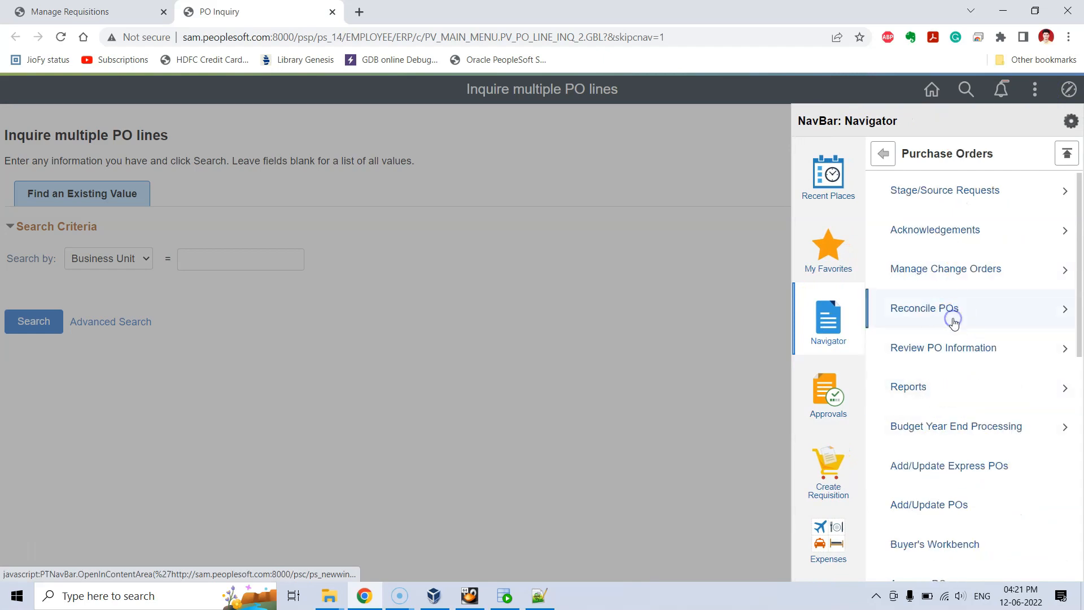
click(955, 511)
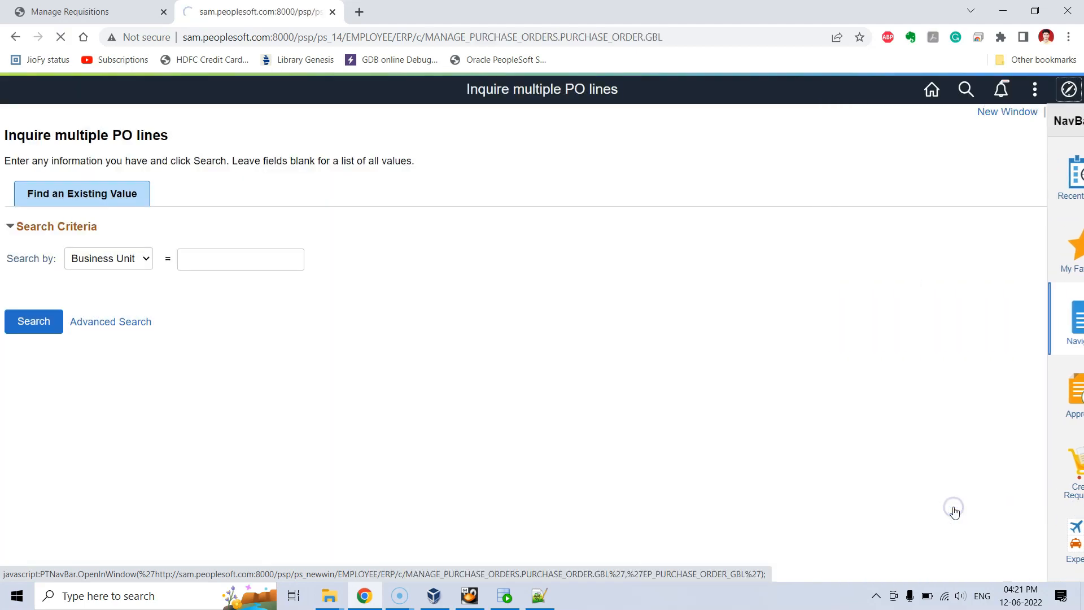
click(106, 182)
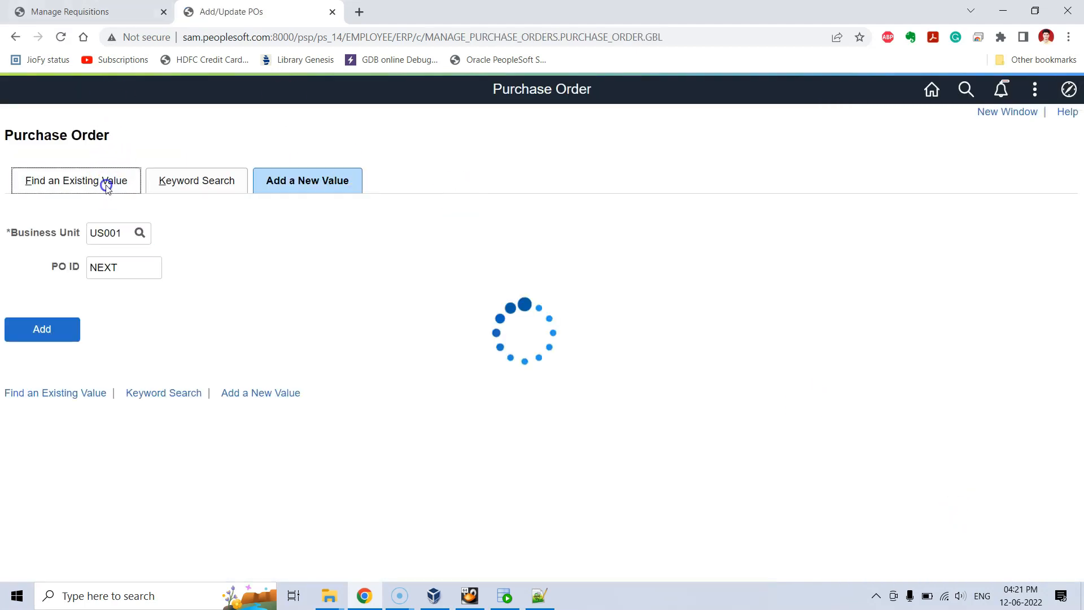
click(79, 11)
double_click(209, 291)
key(ctrl+c)
click(232, 11)
click(266, 294)
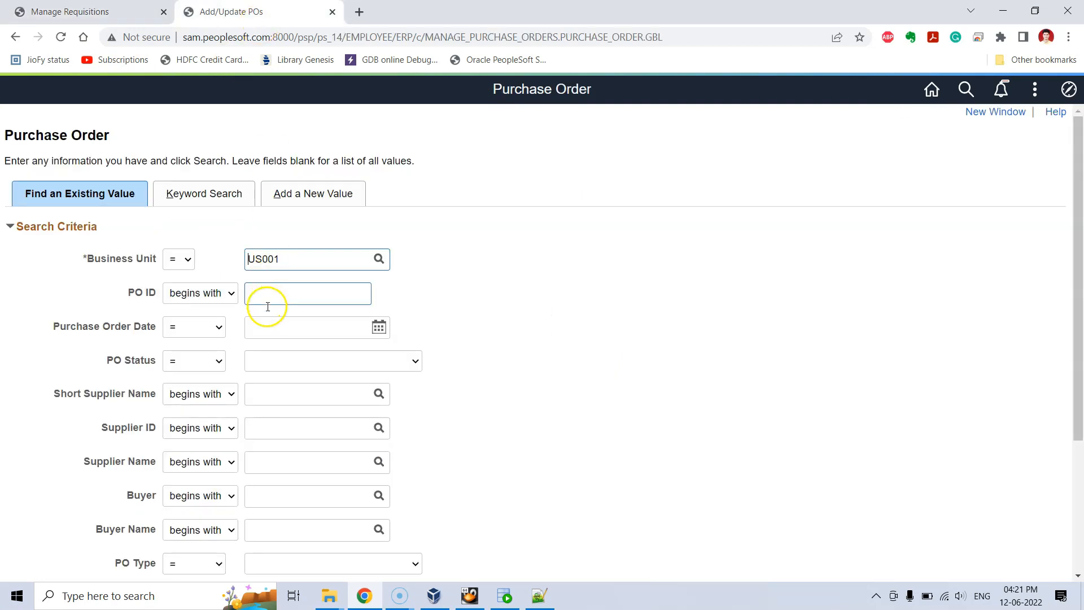
key(ctrl+v)
scroll(189, 317, down, 3)
click(32, 506)
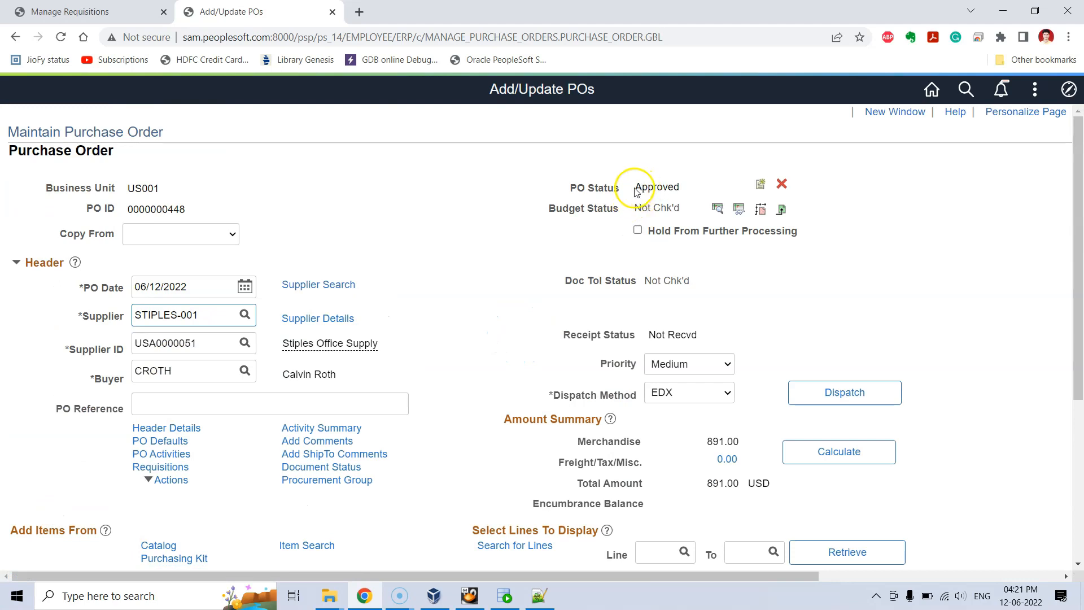
Step: Review the purchase order's header and line details, and run its budget check
scroll(491, 242, down, 5)
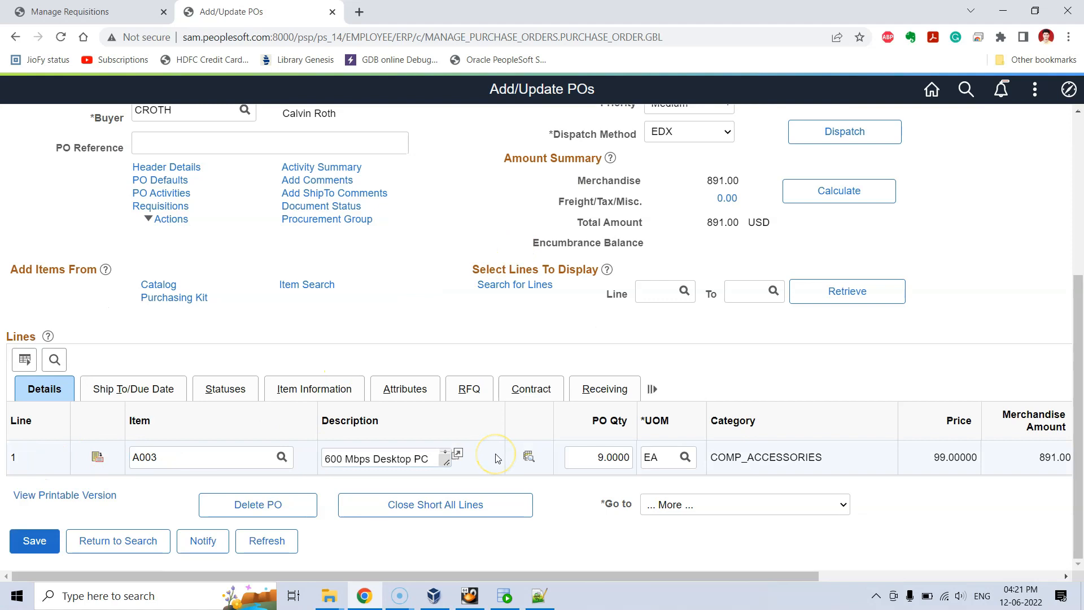
scroll(499, 452, up, 4)
scroll(36, 165, up, 1)
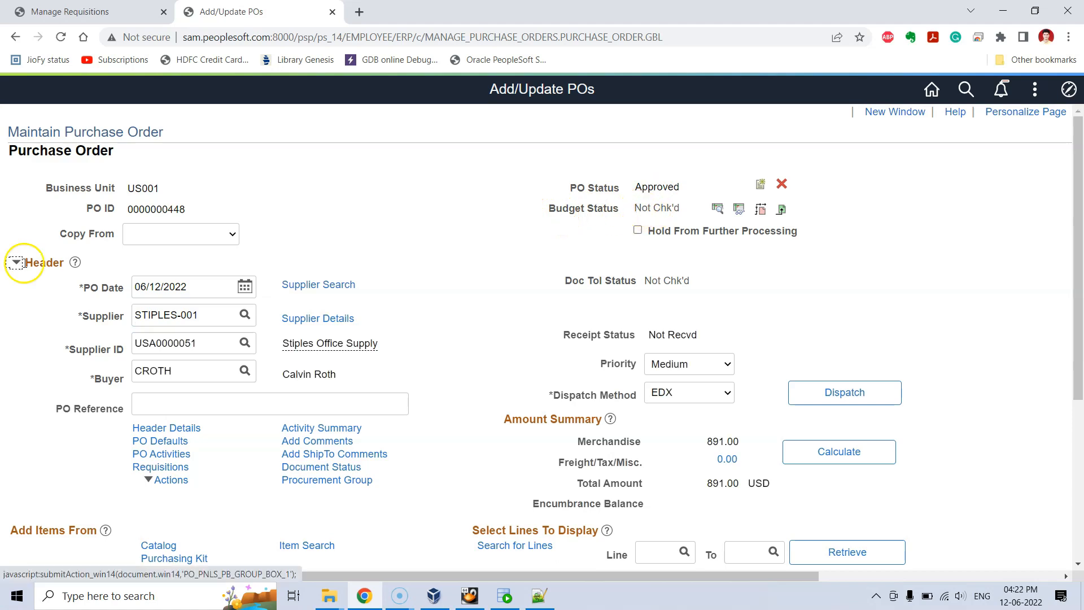
click(718, 211)
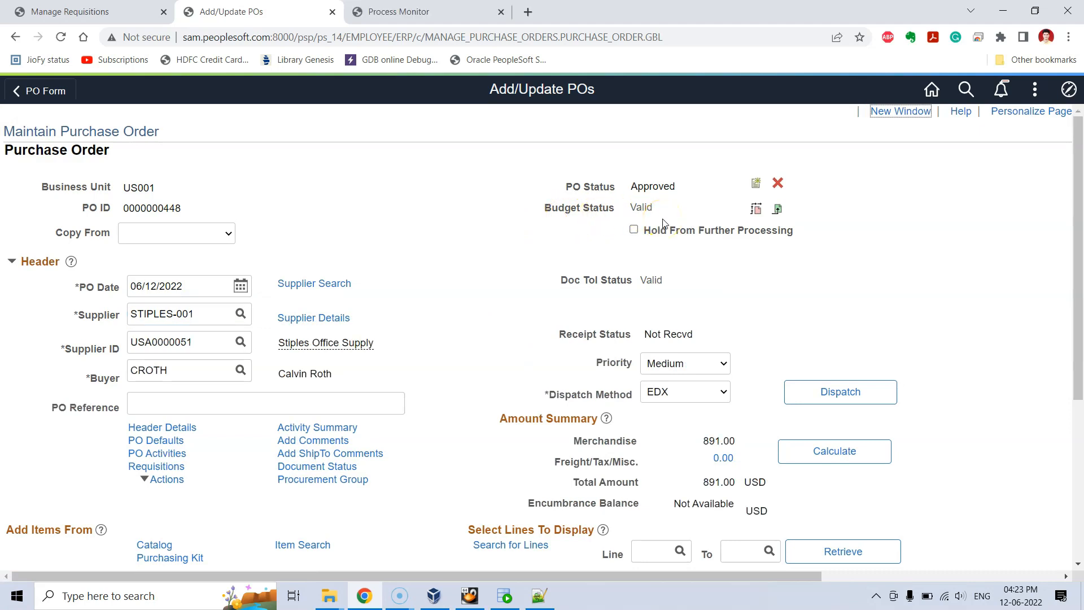
Step: Check the run status of the FS_BP process in Process Monitor and return to the purchase order
key(ctrl+Tab)
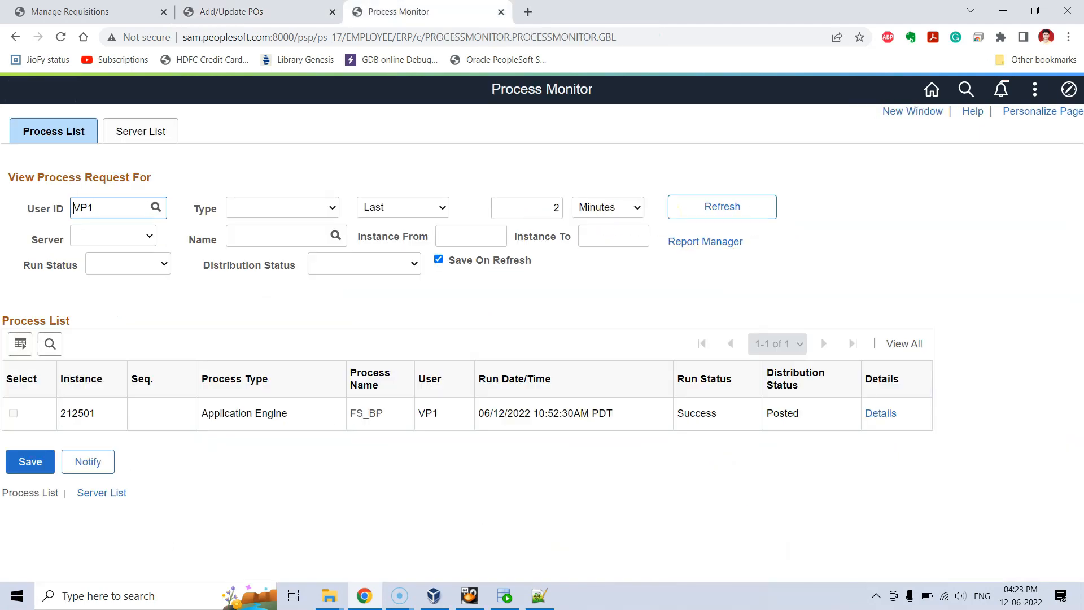
double_click(365, 416)
click(405, 418)
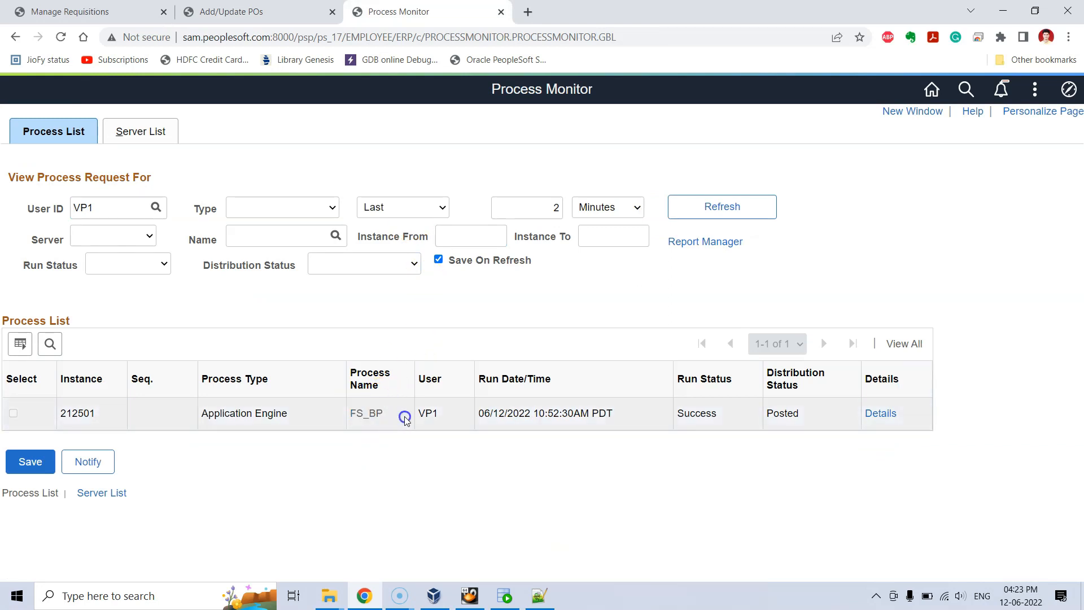
key(ctrl+shift+Tab)
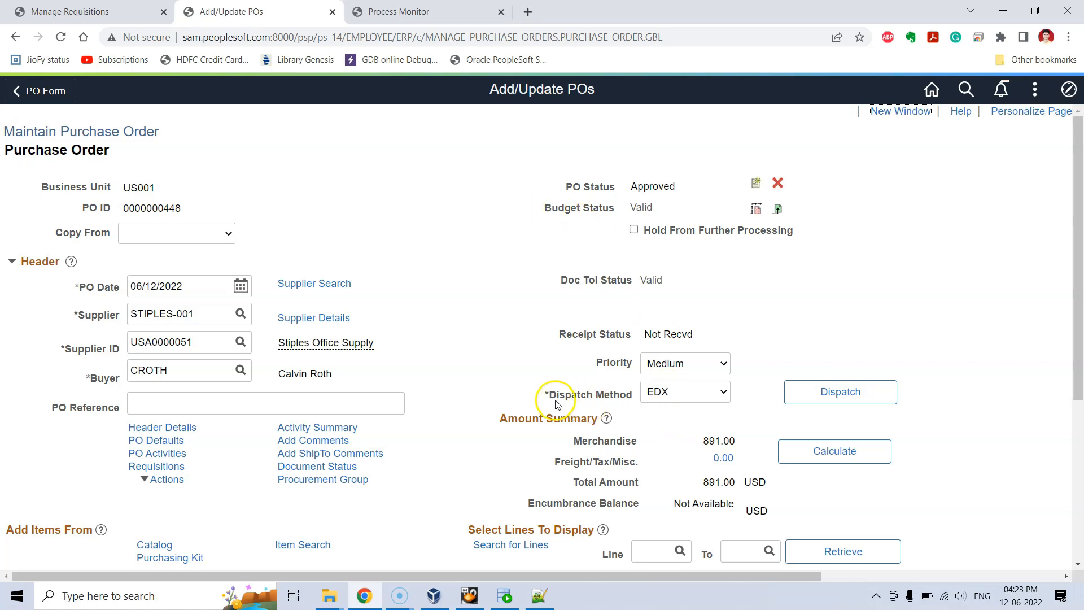
Step: Dispatch the purchase order with the Print method on server PSNT, choosing to wait for confirmation that the process has completed
click(720, 398)
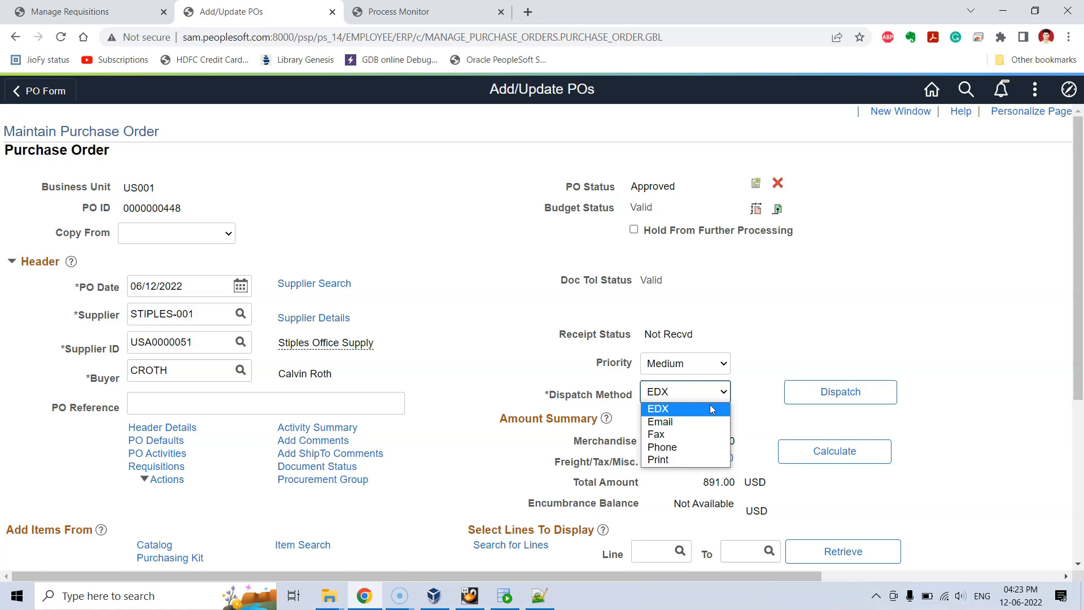
click(694, 458)
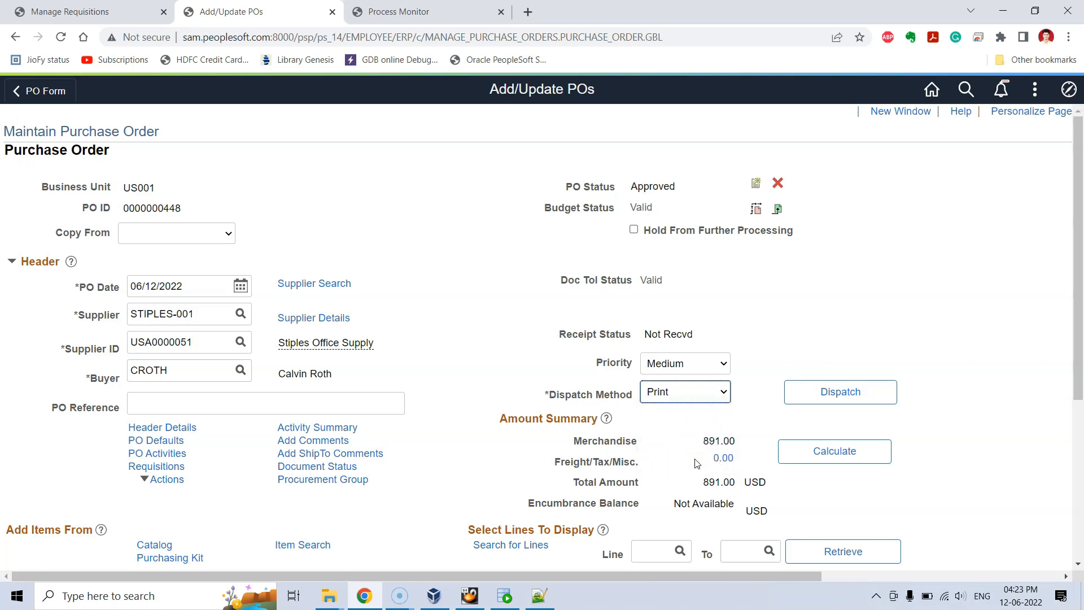
click(832, 397)
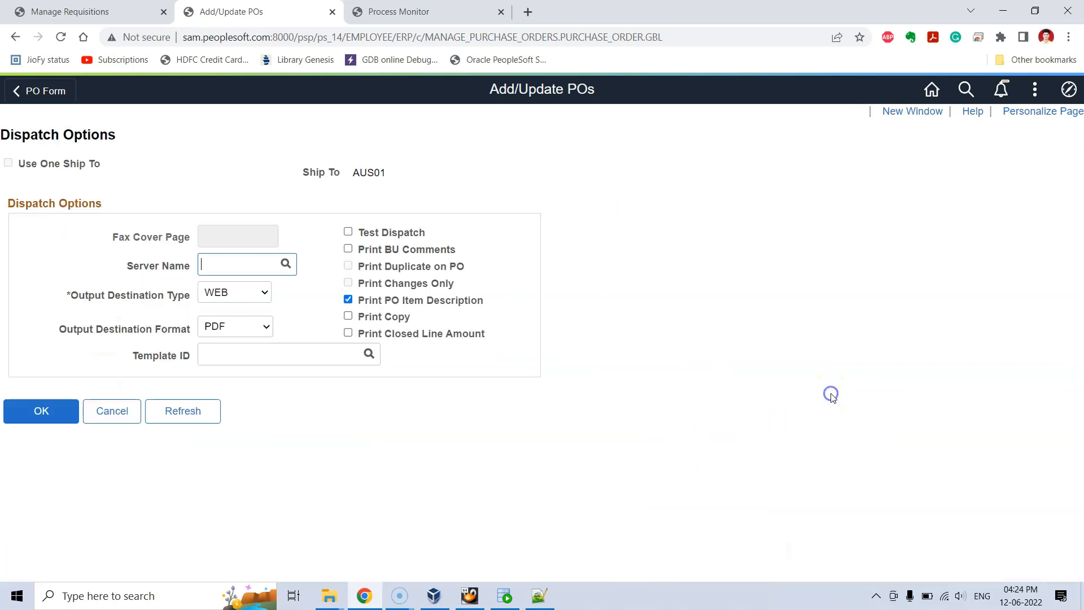
click(286, 263)
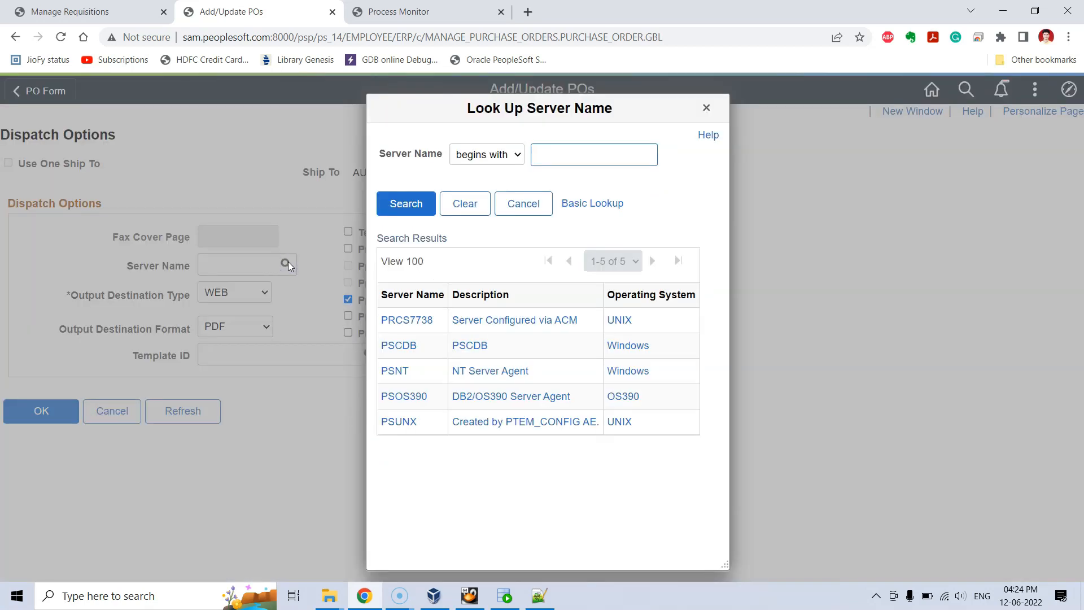
click(399, 372)
click(28, 412)
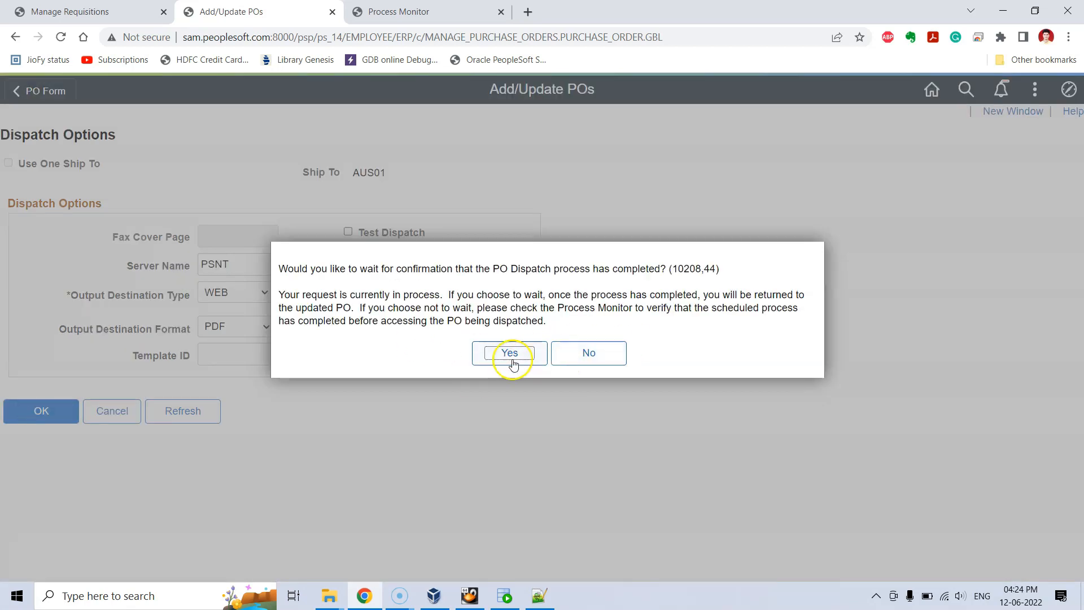
click(511, 360)
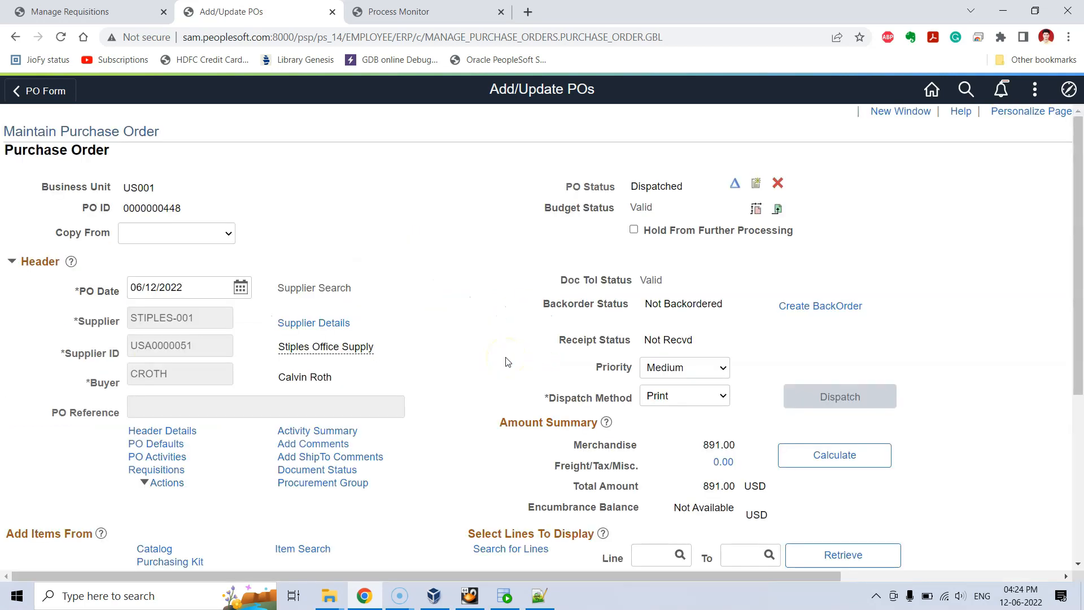
Step: Check the purchase order's PO Status, and refresh the Process Monitor list to check the POXMLP dispatch job
double_click(658, 186)
click(678, 186)
click(429, 11)
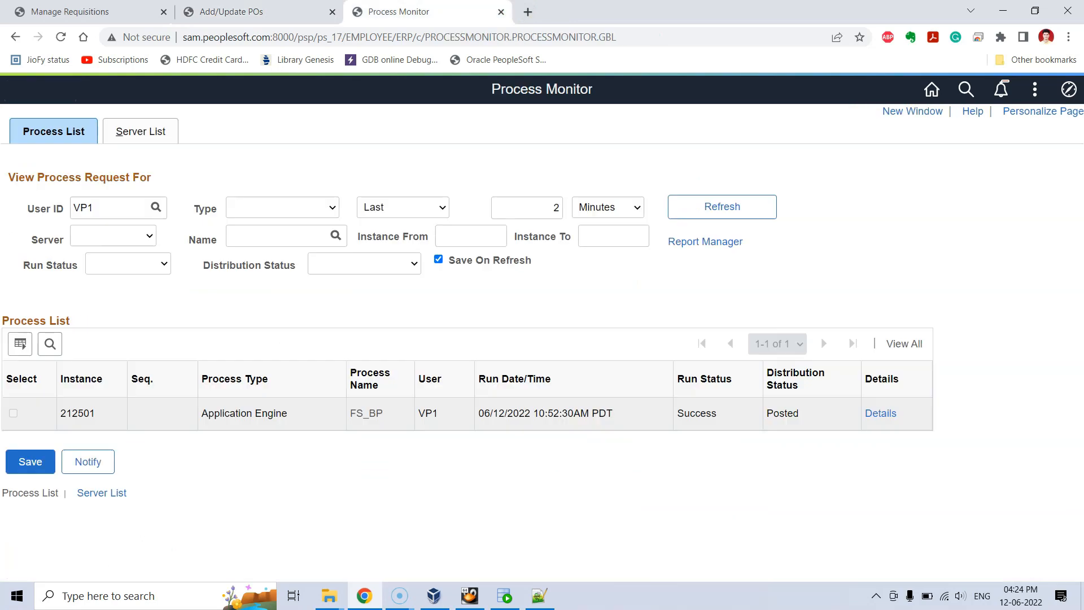
click(694, 204)
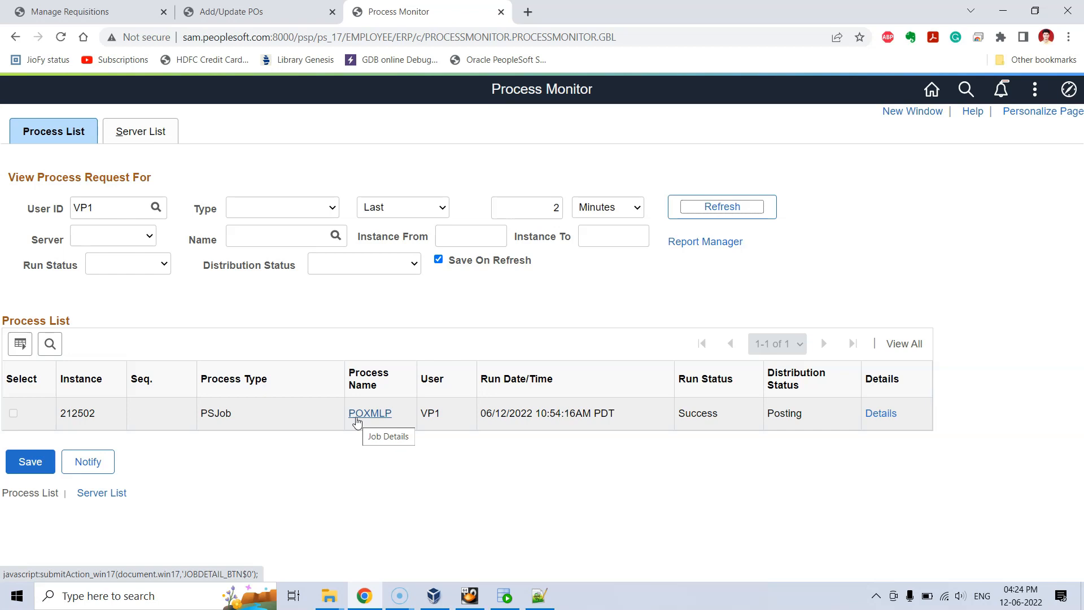
click(345, 403)
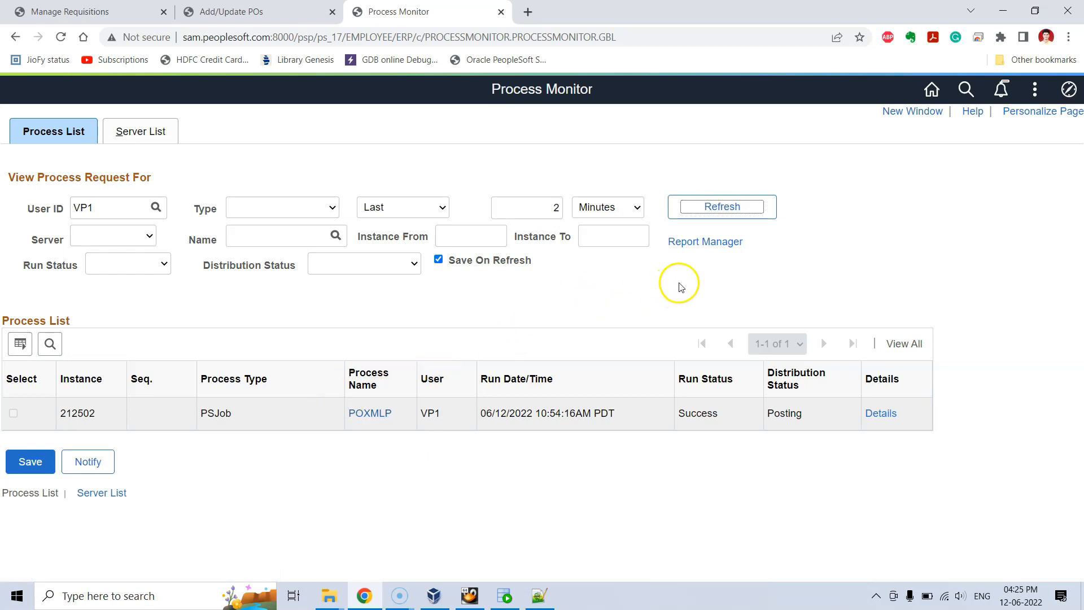
Step: Open the PO_DISPATCH.pdf report from Report Manager's Administration list and review the printed purchase order
click(706, 245)
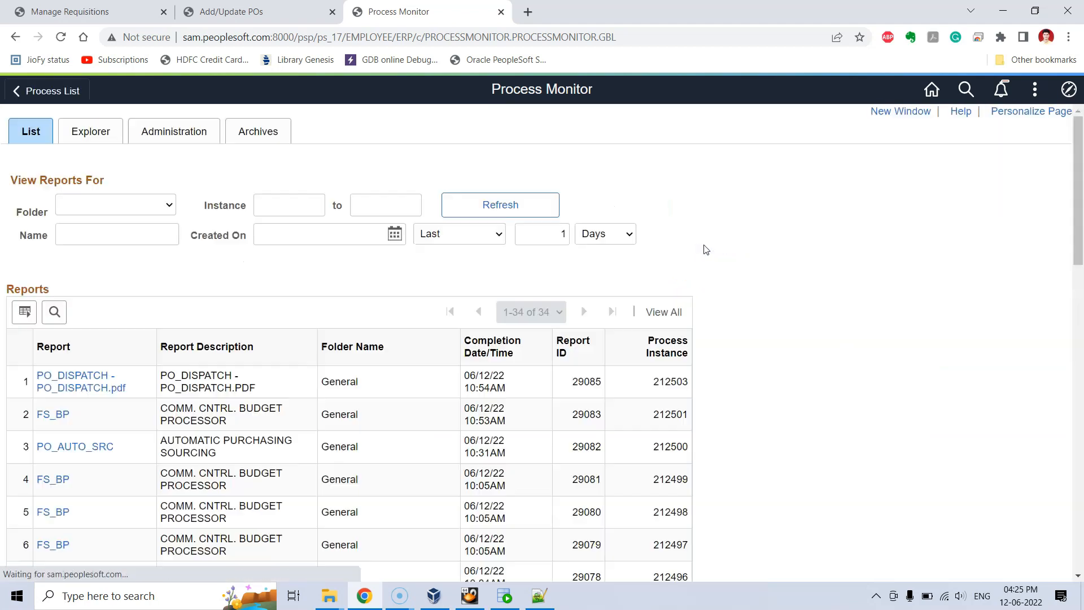
click(172, 137)
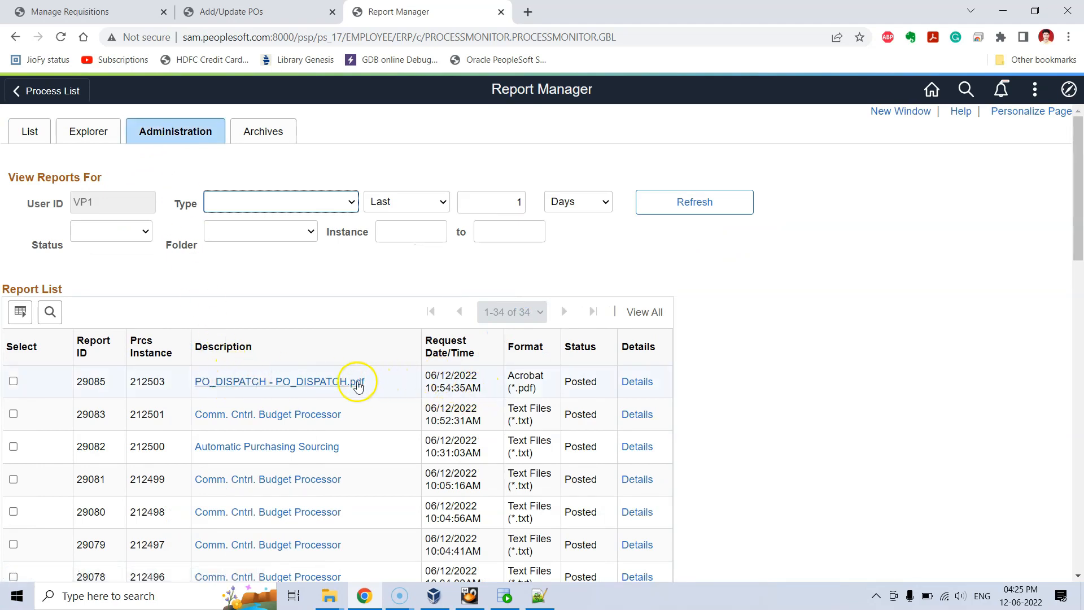
click(331, 382)
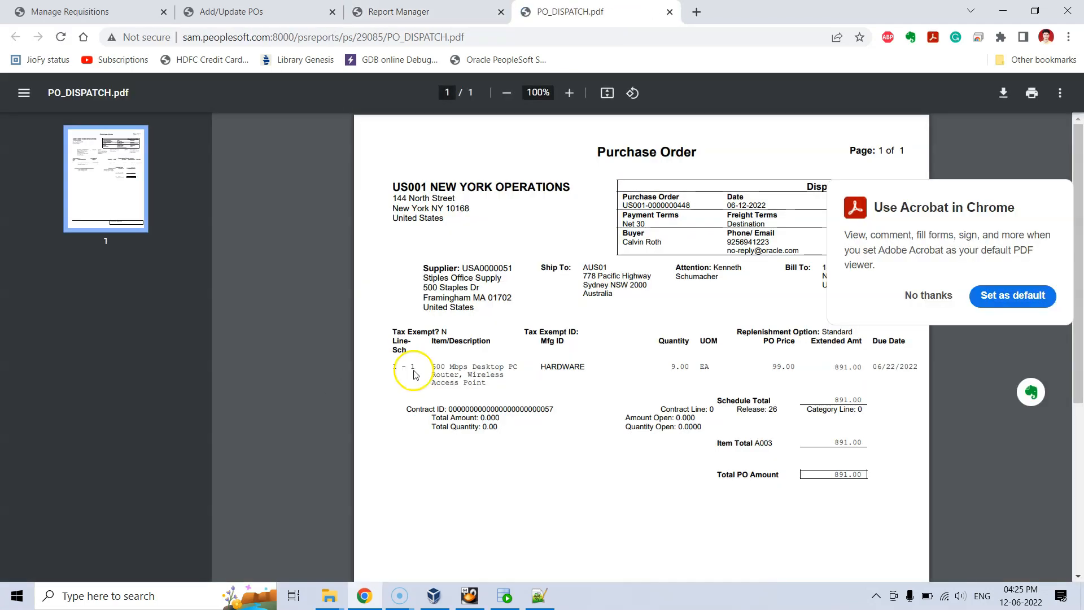
click(919, 304)
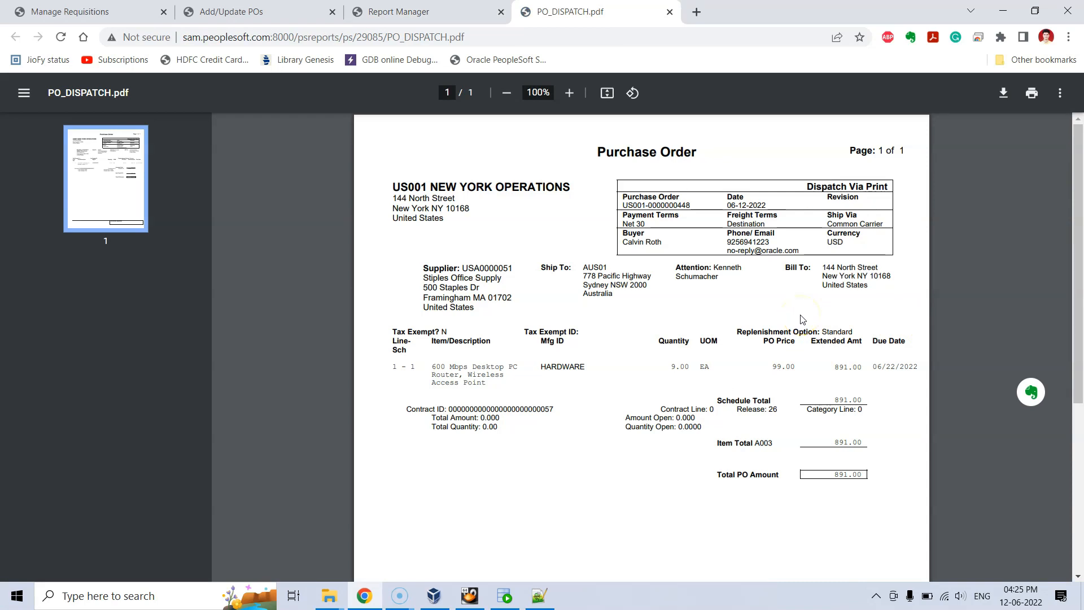
scroll(802, 319, down, 5)
scroll(798, 320, up, 5)
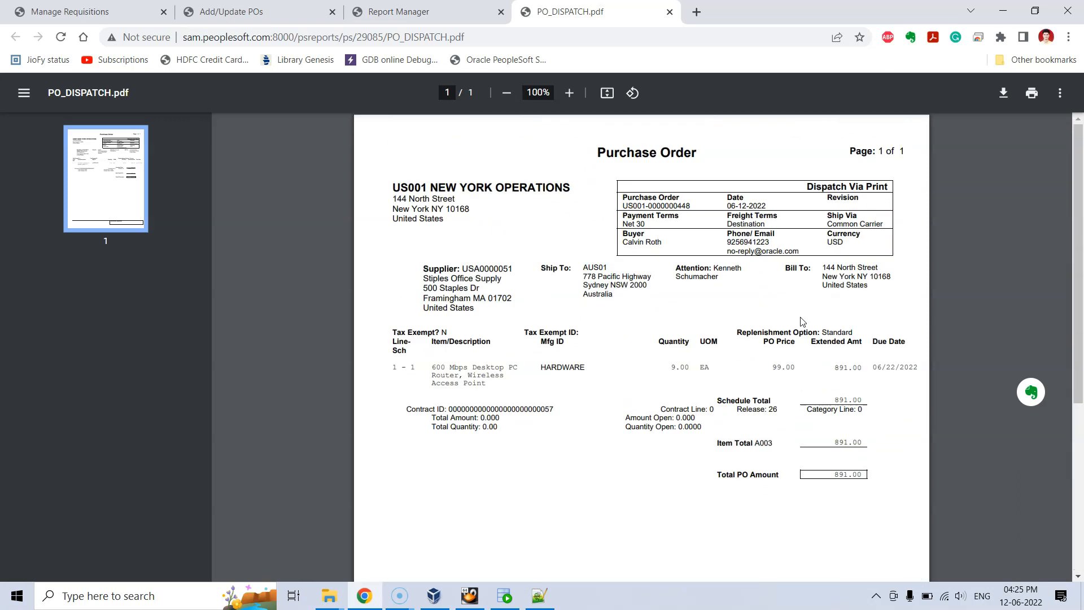